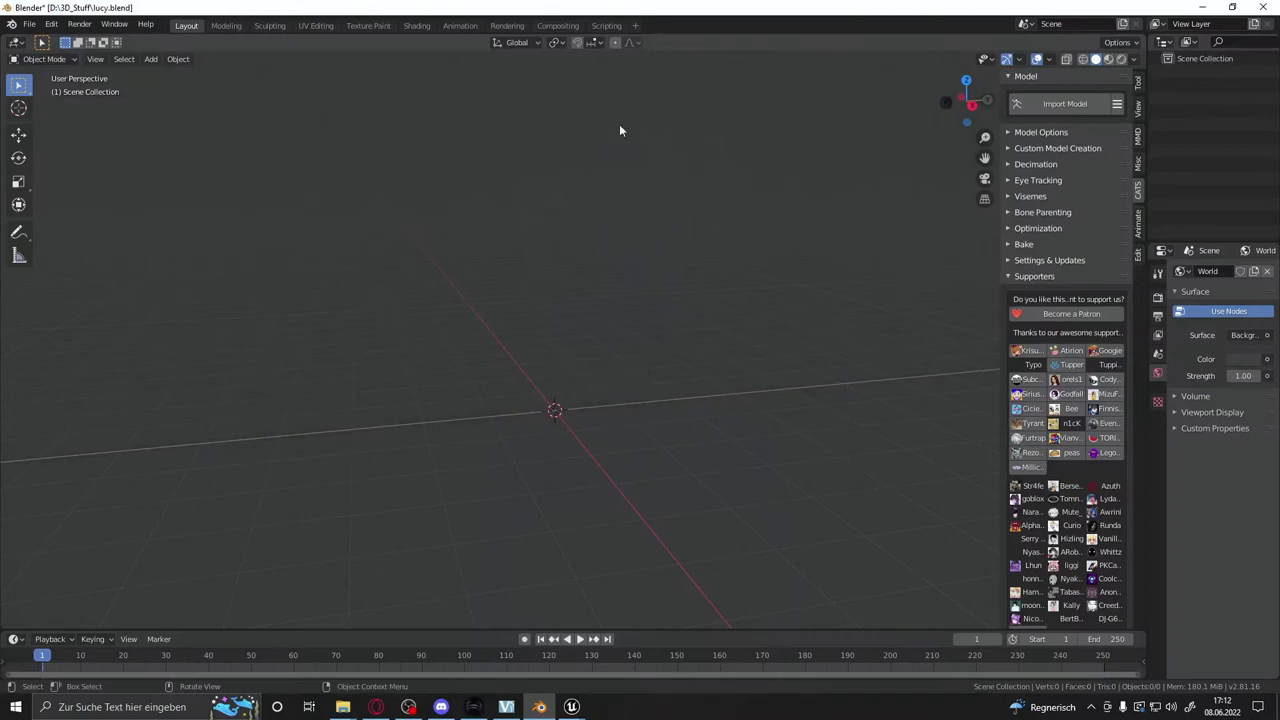
Orbit the viewport around the empty lucy.blend scene.
middle_click_drag(619, 130, 534, 436)
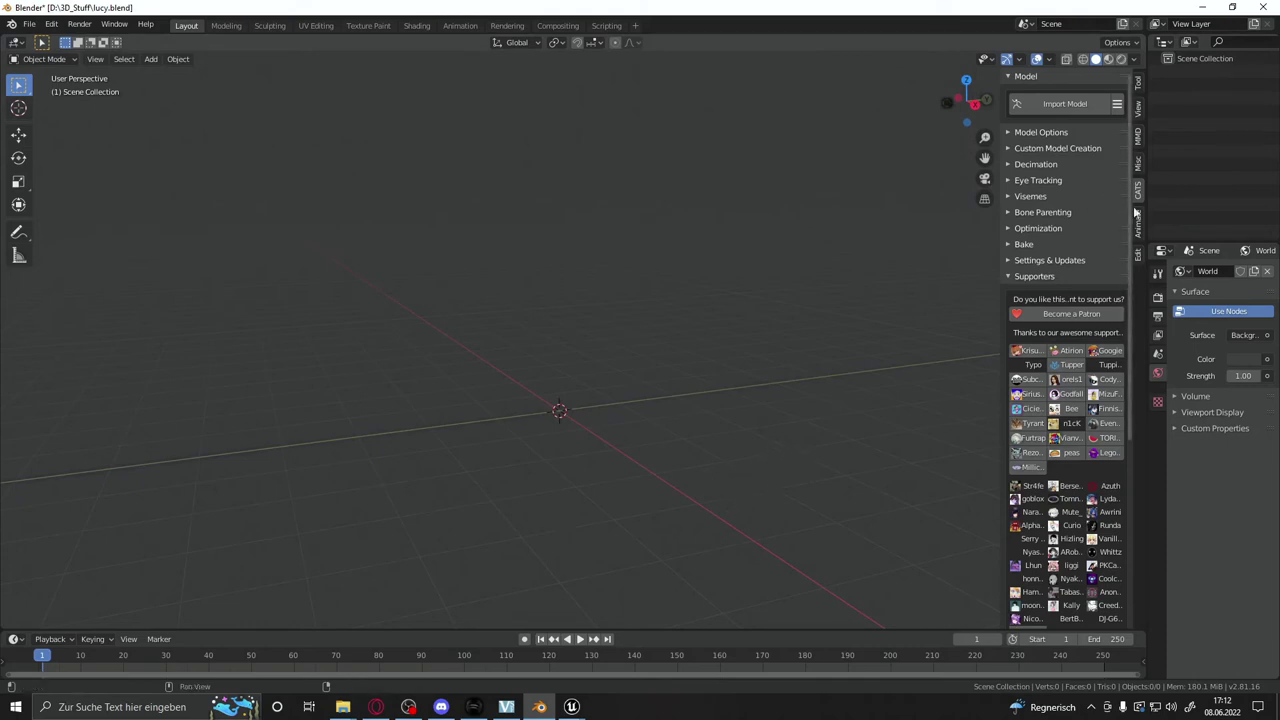
Import the Lucy 3.vrm model with the CATS add-on's Import Any Model.
left_click(1052, 108)
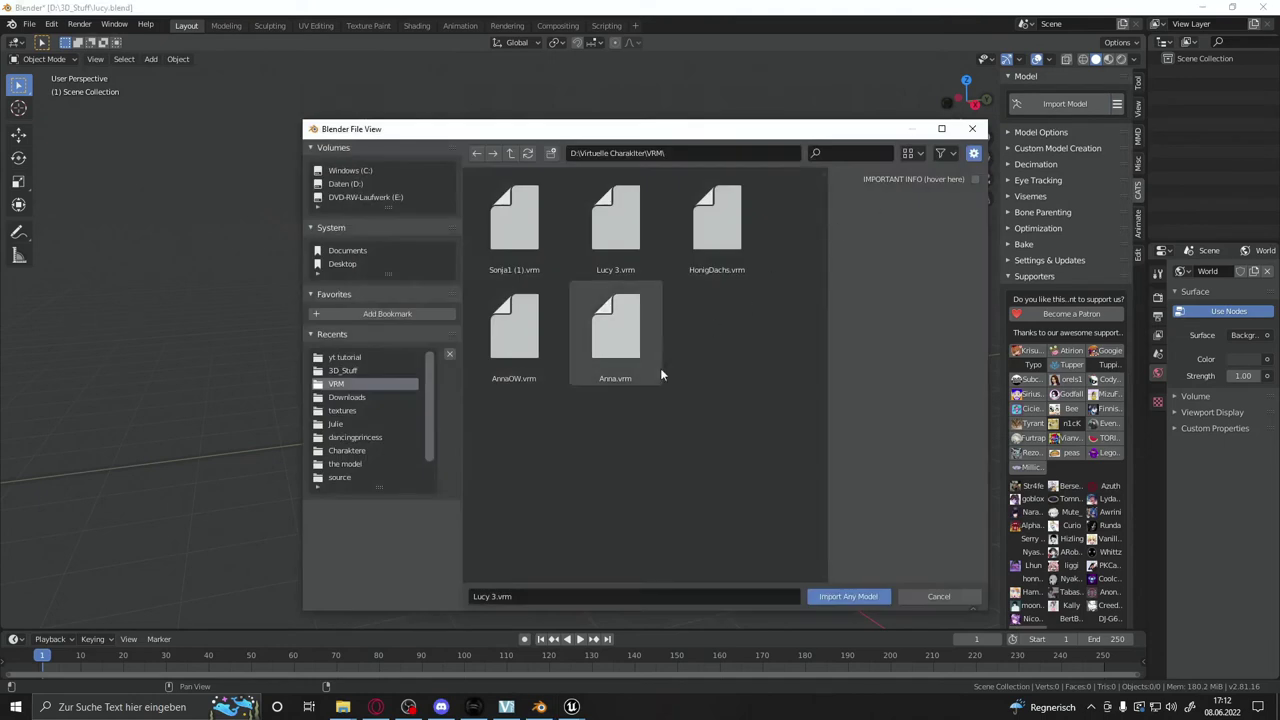
left_click(640, 232)
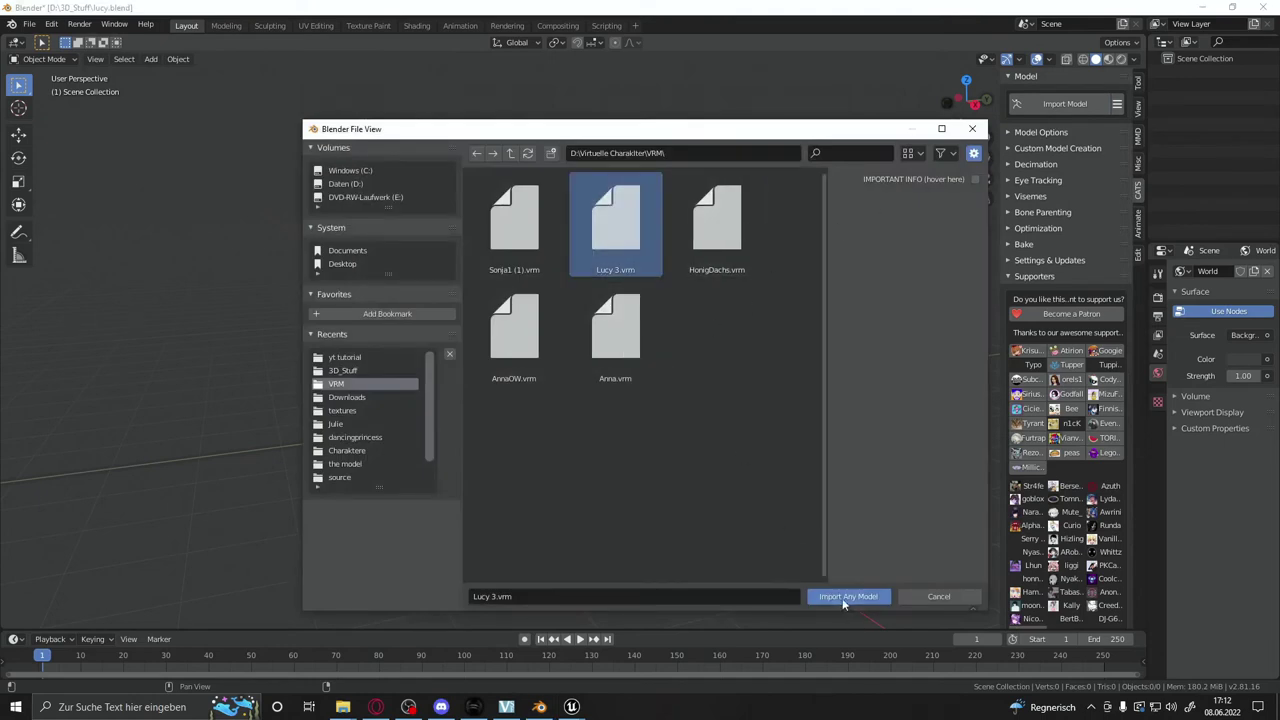
left_click(843, 598)
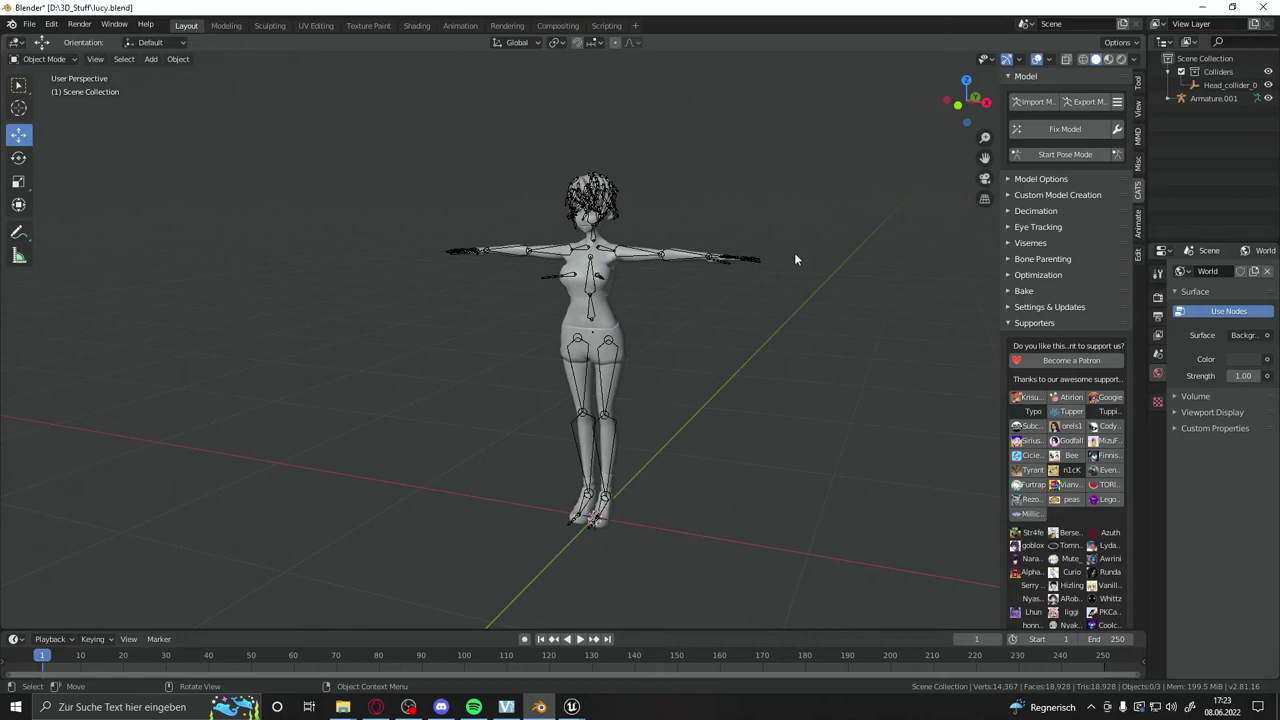
Orbit and zoom around the imported T-posed Lucy, then bring up the Shift+A Add menu.
middle_click_drag(680, 400, 409, 442)
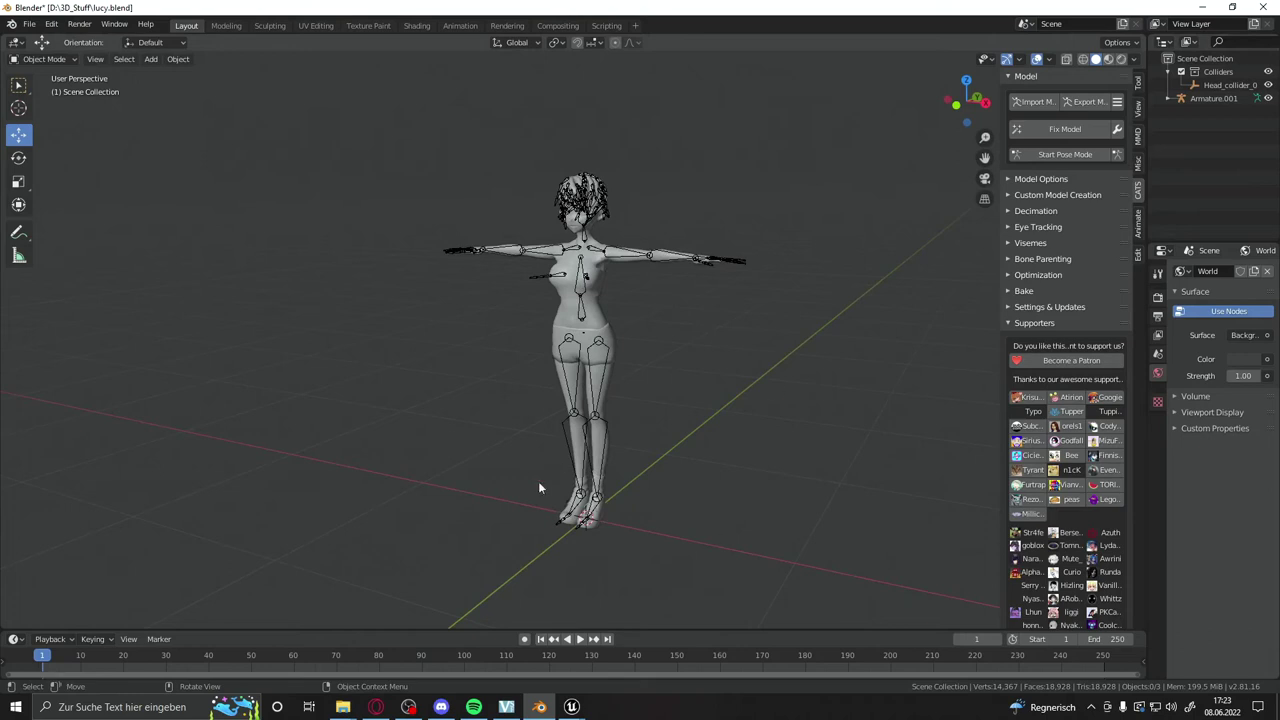
middle_click_drag(622, 455, 568, 401)
scroll(622, 441, "down", 2)
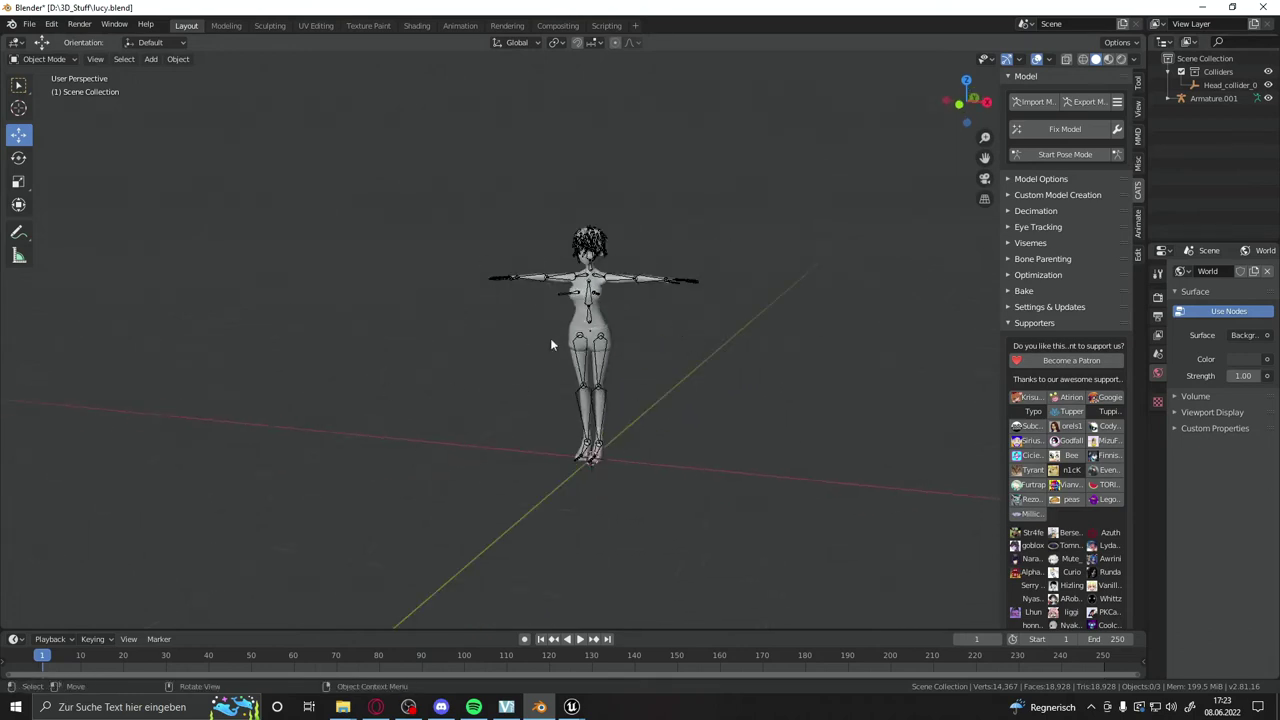
middle_click_drag(711, 401, 458, 341)
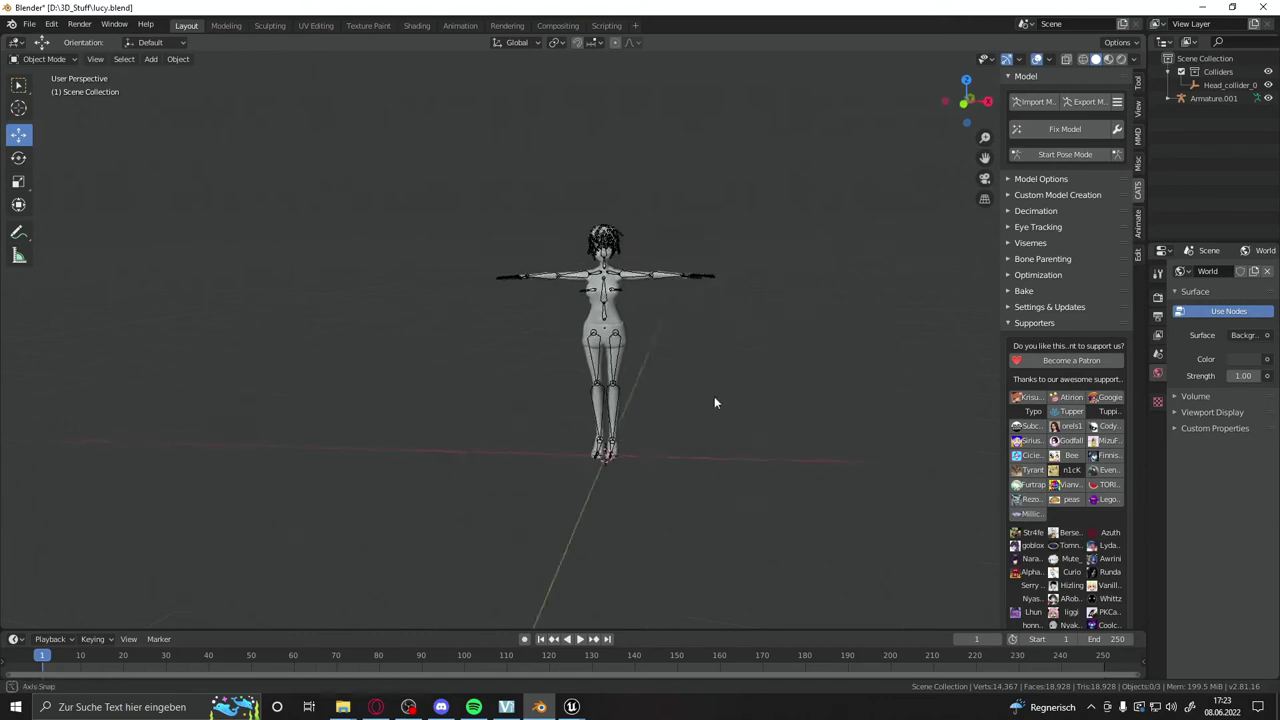
mouse_move(552, 230)
middle_mouse_down()
mouse_move(580, 403)
mouse_move(635, 501)
middle_mouse_up()
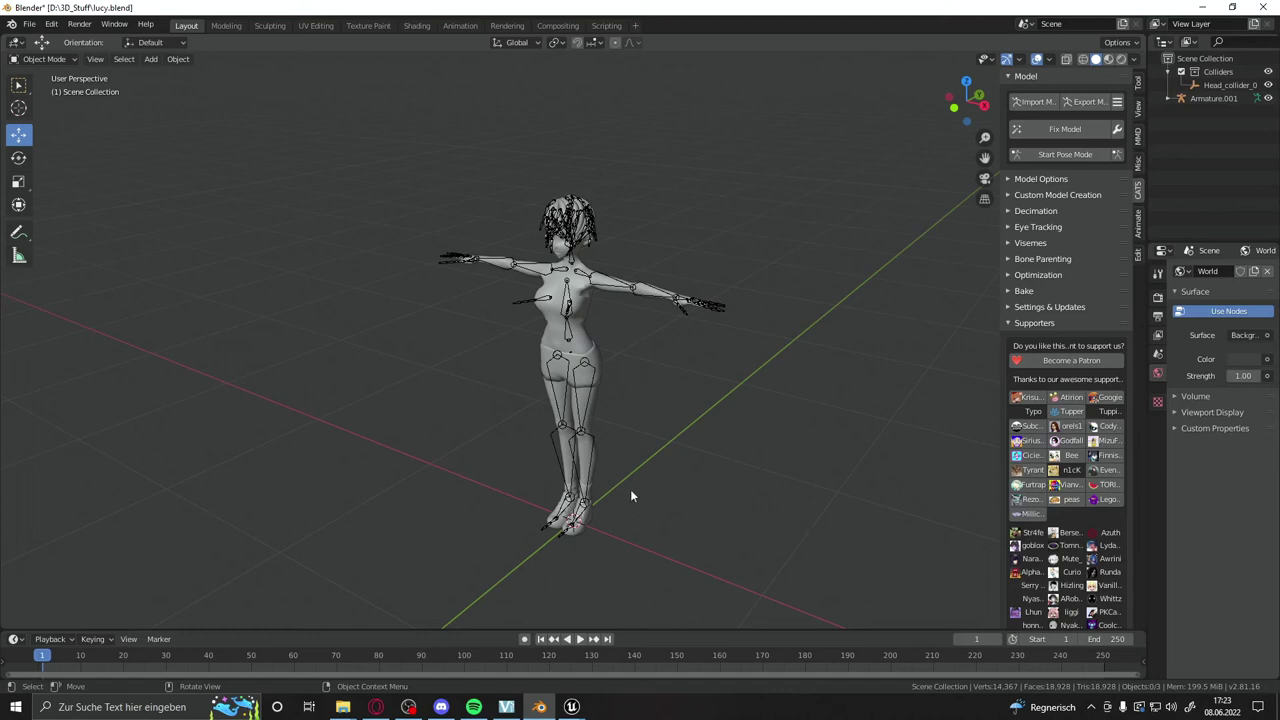
middle_click_drag(635, 501, 679, 468)
scroll(739, 471, "down", 2)
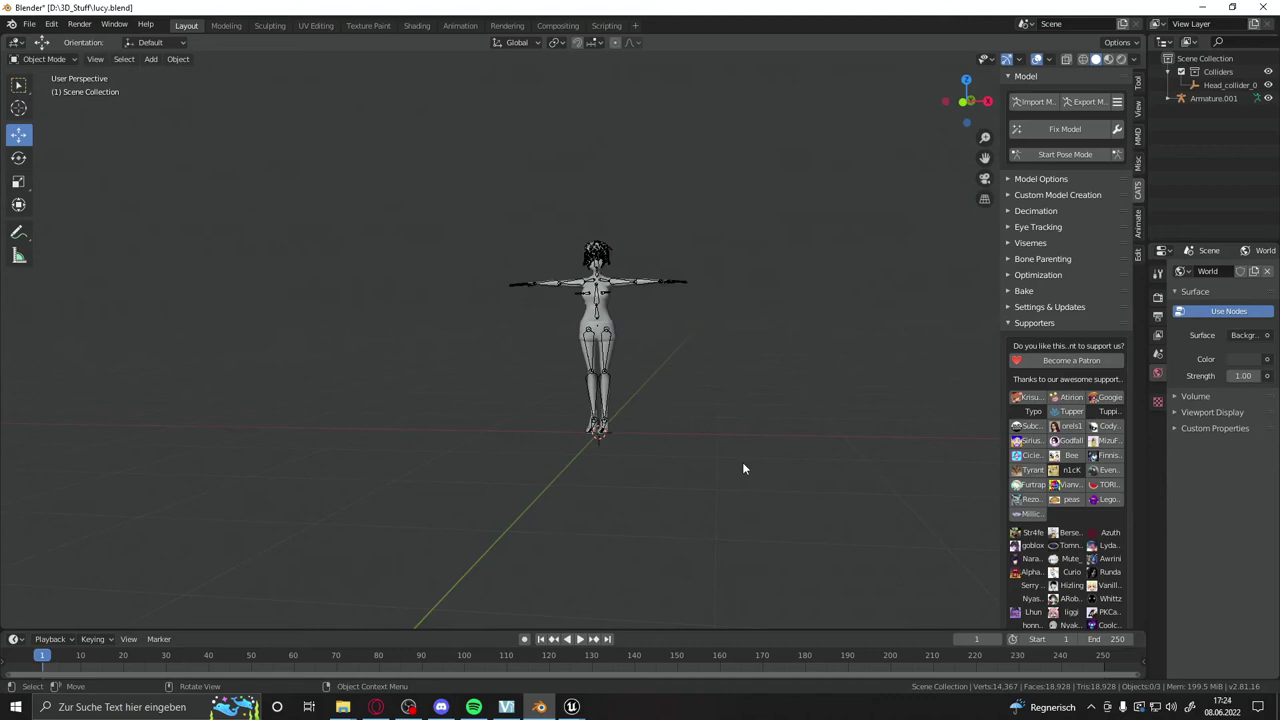
middle_click_drag(743, 467, 612, 328)
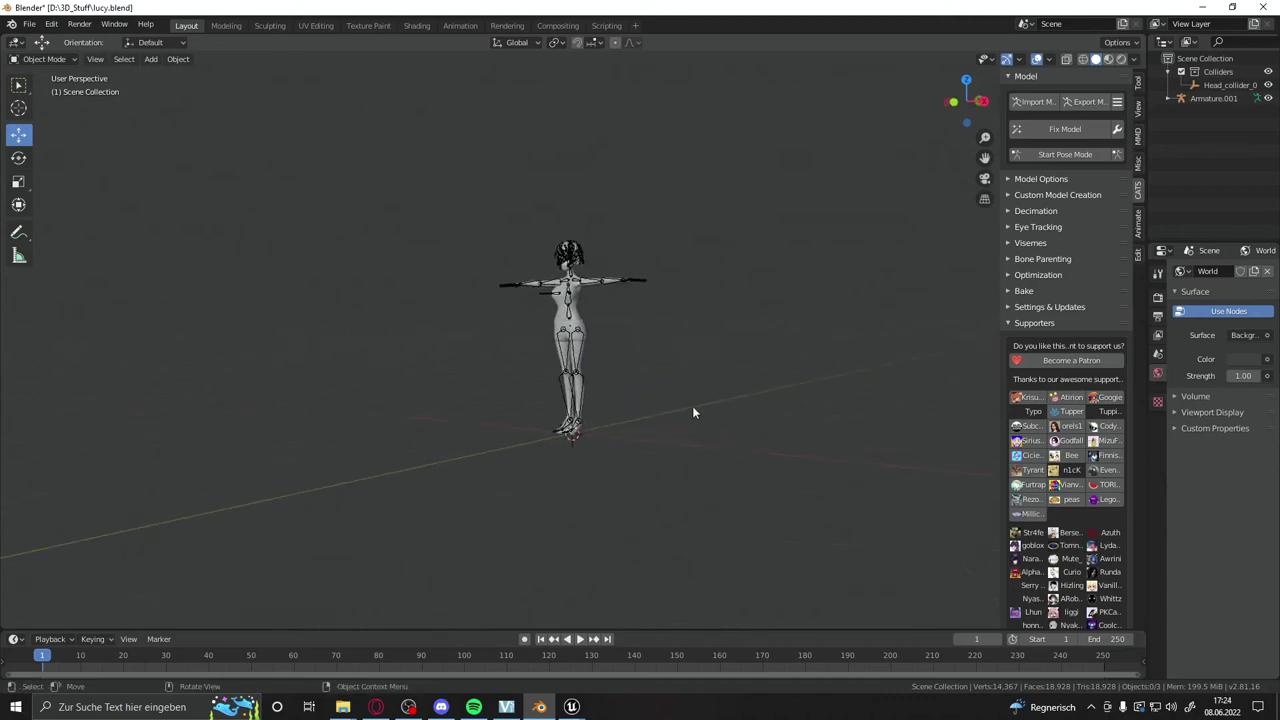
key("shift+a")
mouse_move(693, 410)
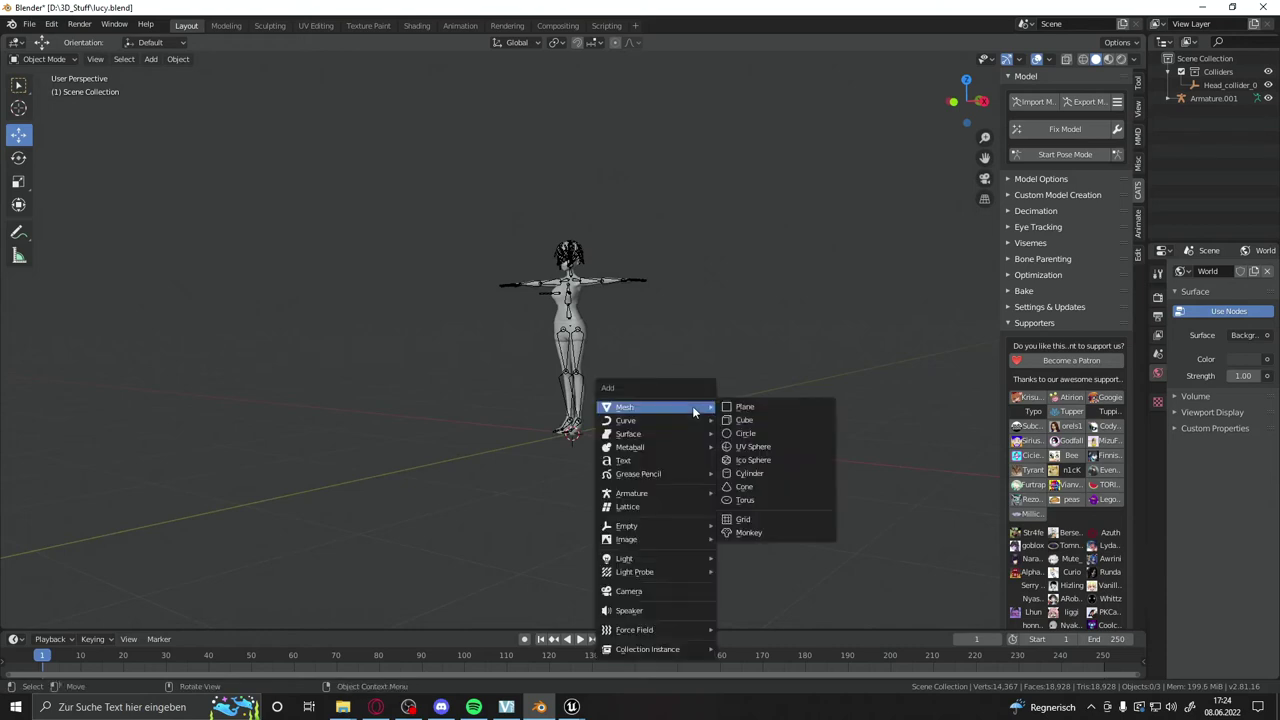
left_click(770, 421)
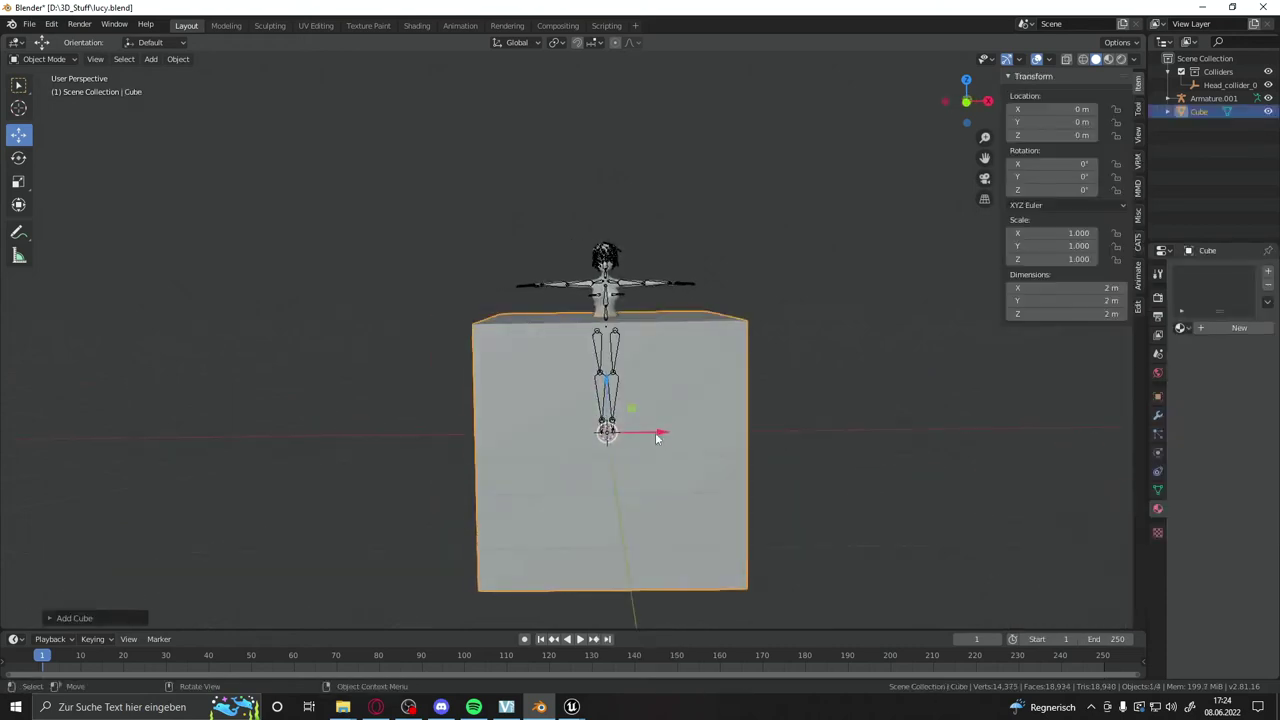
left_click_drag(656, 437, 807, 433)
left_click(872, 251)
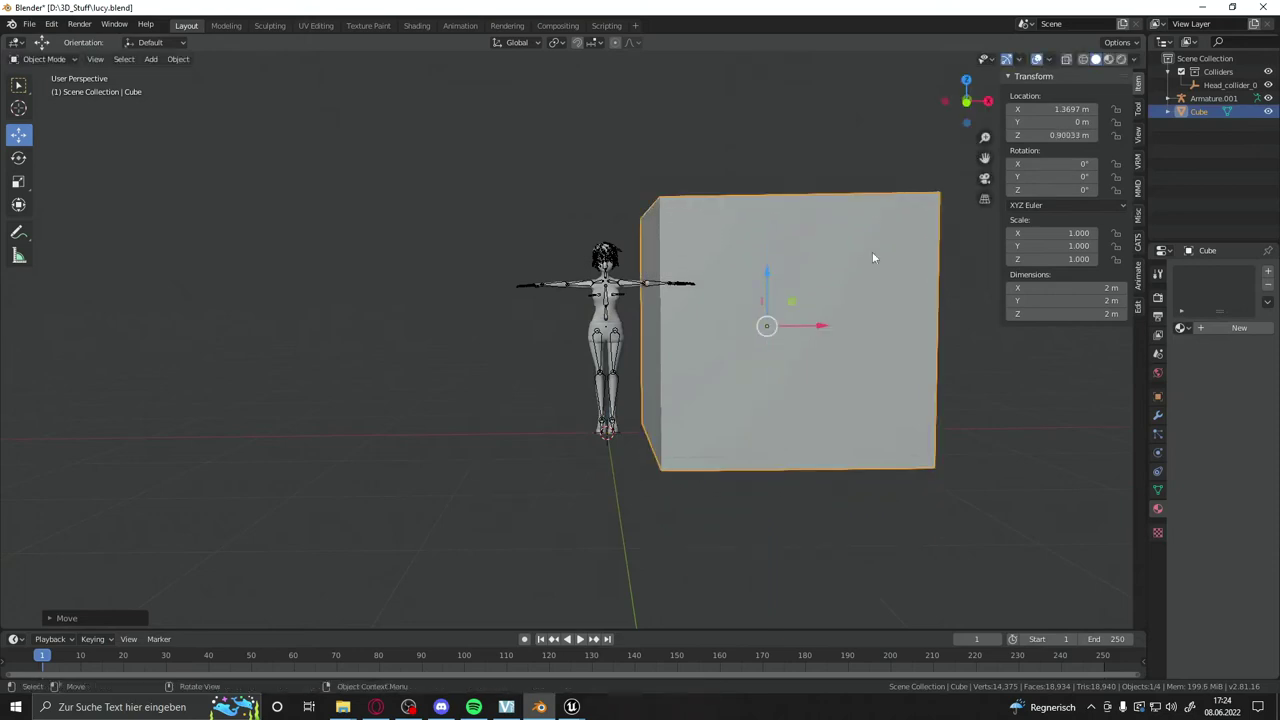
mouse_move(705, 370)
middle_mouse_down()
mouse_move(608, 383)
mouse_move(538, 260)
middle_mouse_up()
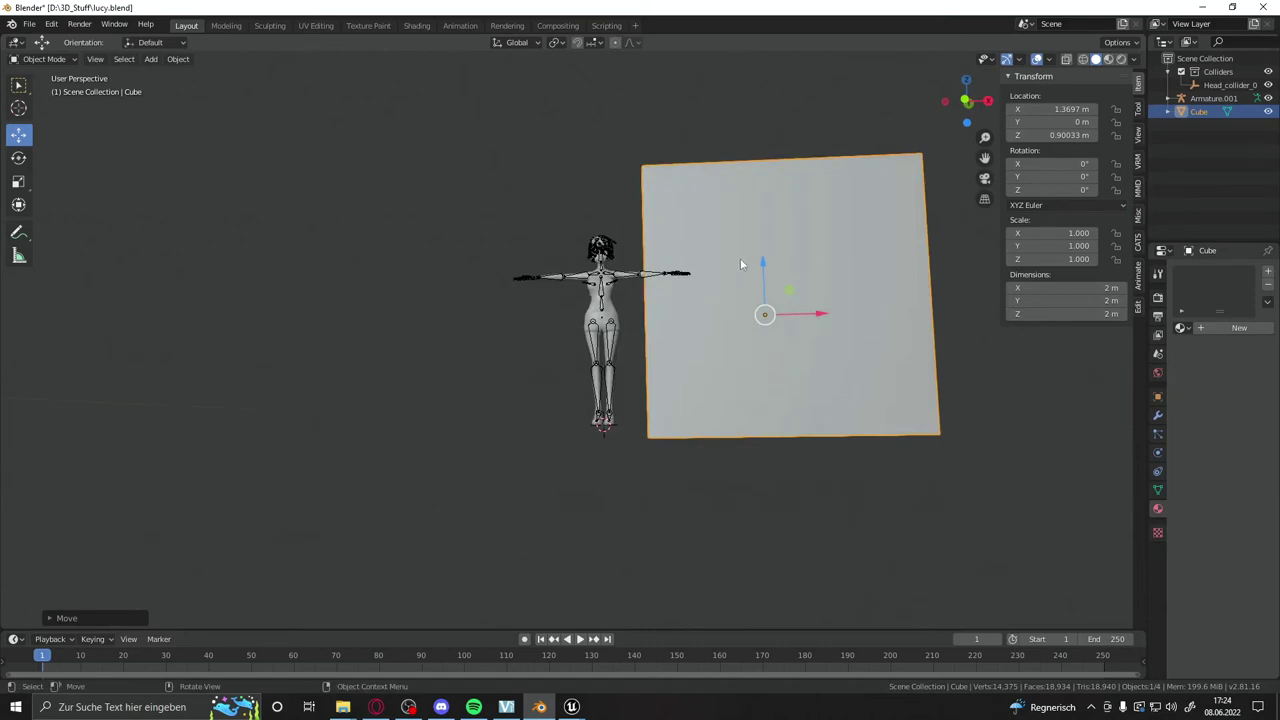
middle_click_drag(741, 263, 748, 280)
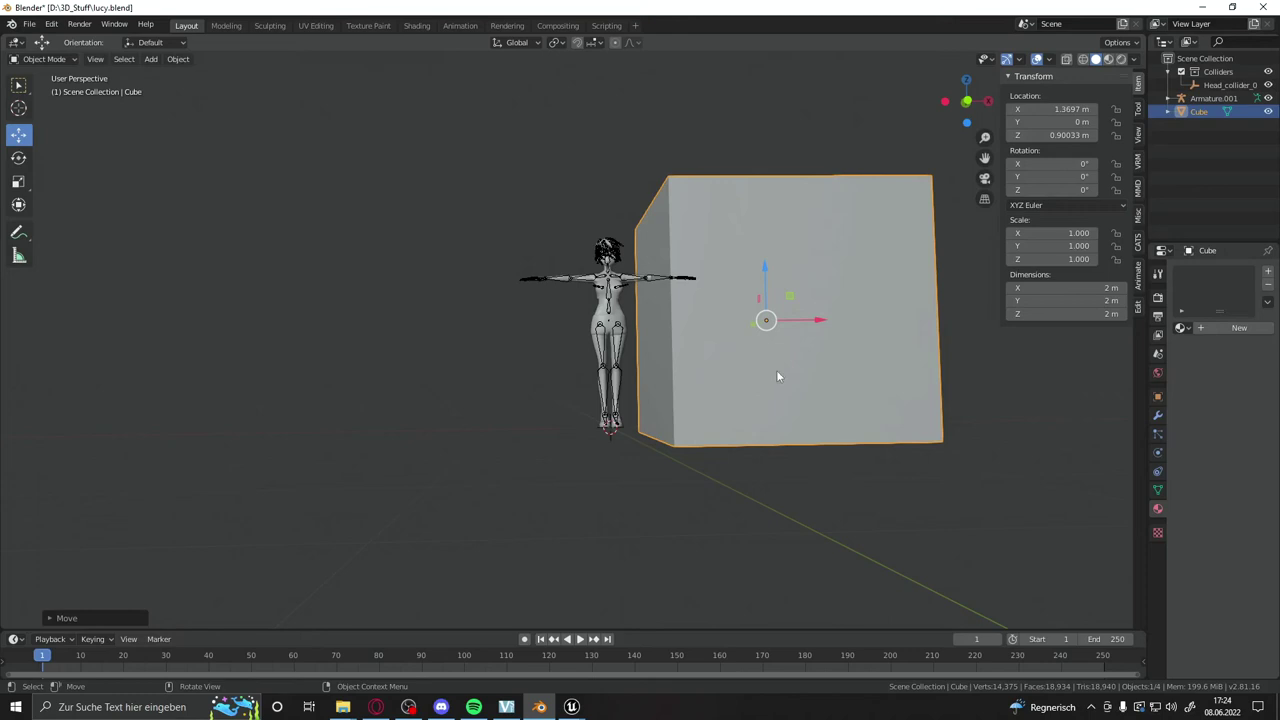
key("Delete")
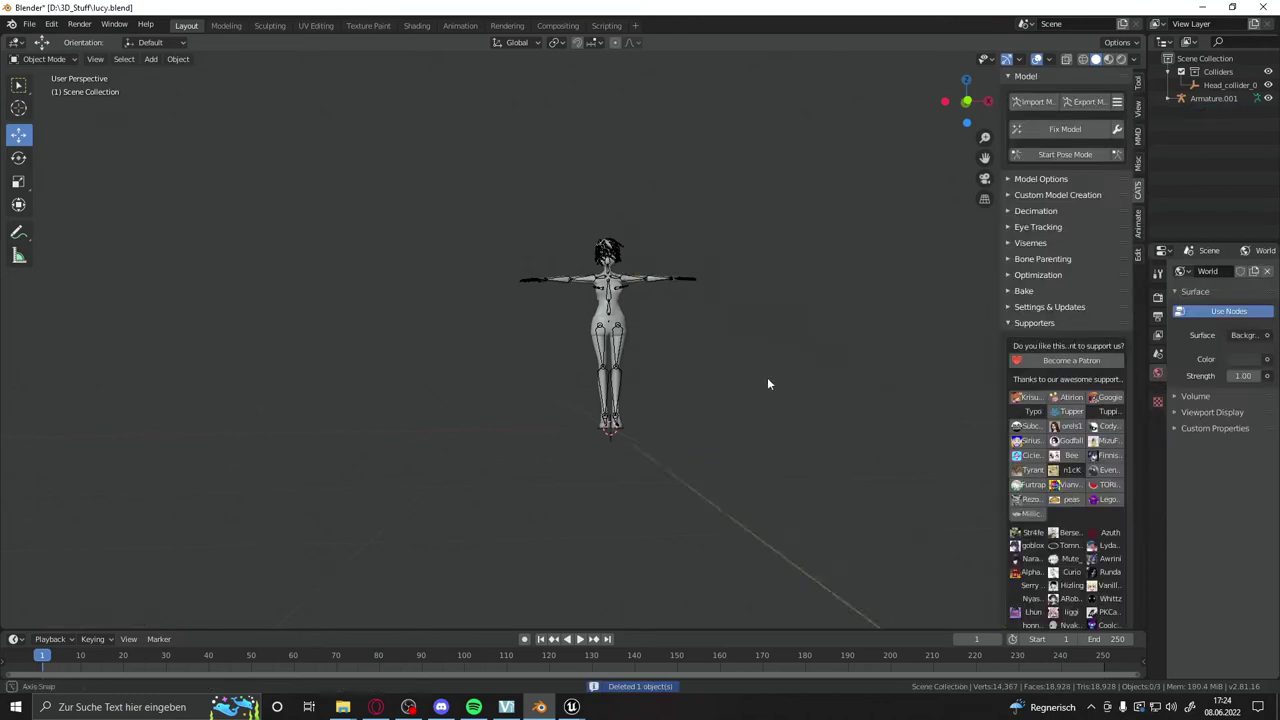
middle_click_drag(767, 377, 760, 216)
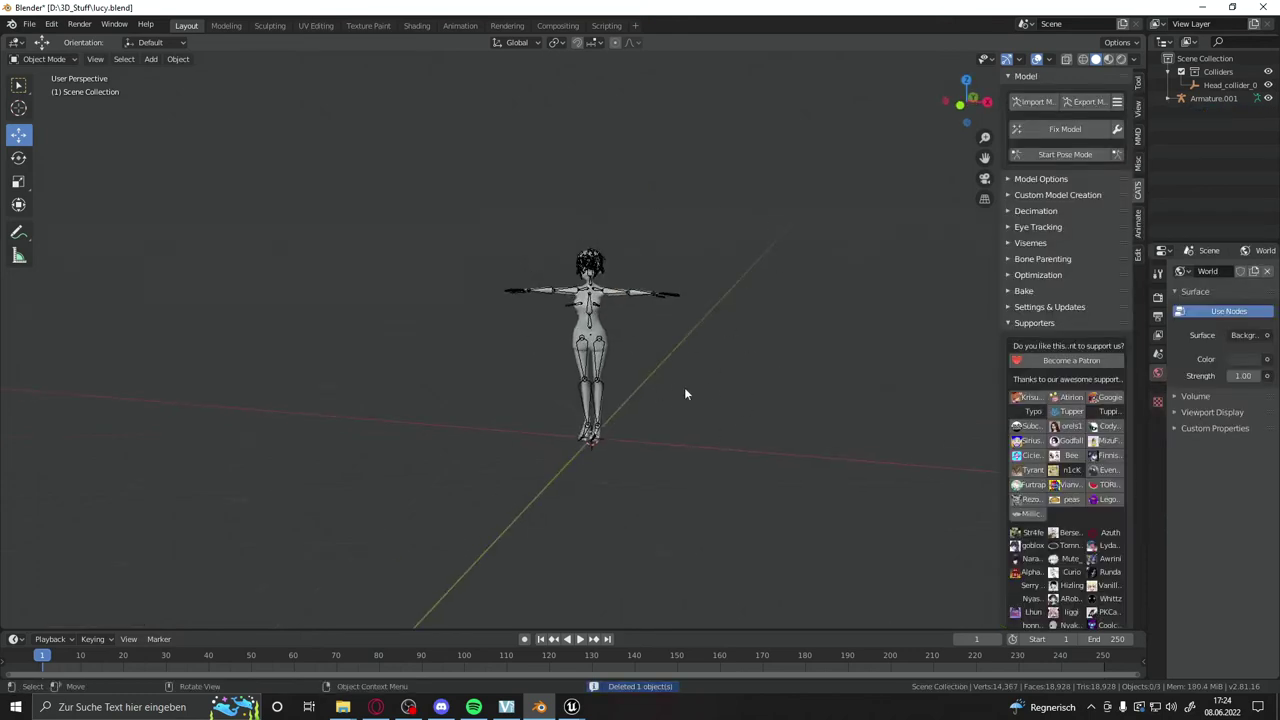
middle_click_drag(697, 448, 670, 436)
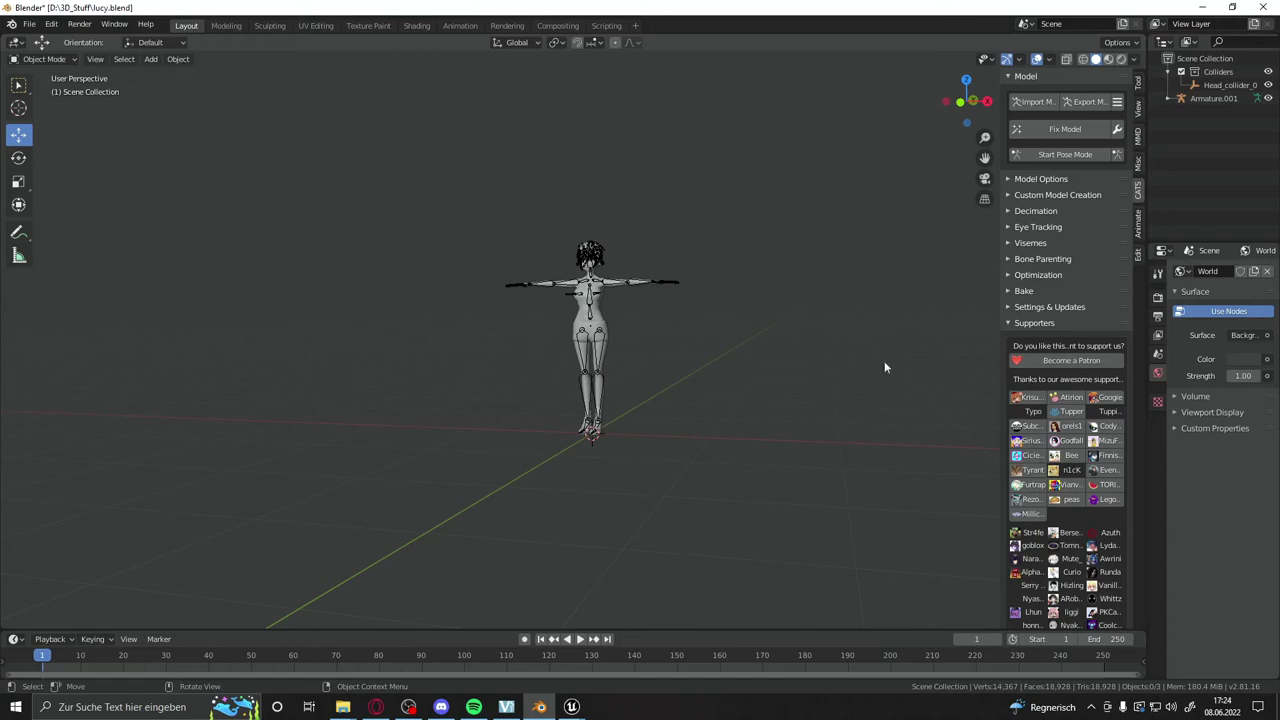
mouse_move(805, 436)
middle_mouse_down()
mouse_move(826, 449)
mouse_move(752, 453)
middle_mouse_up()
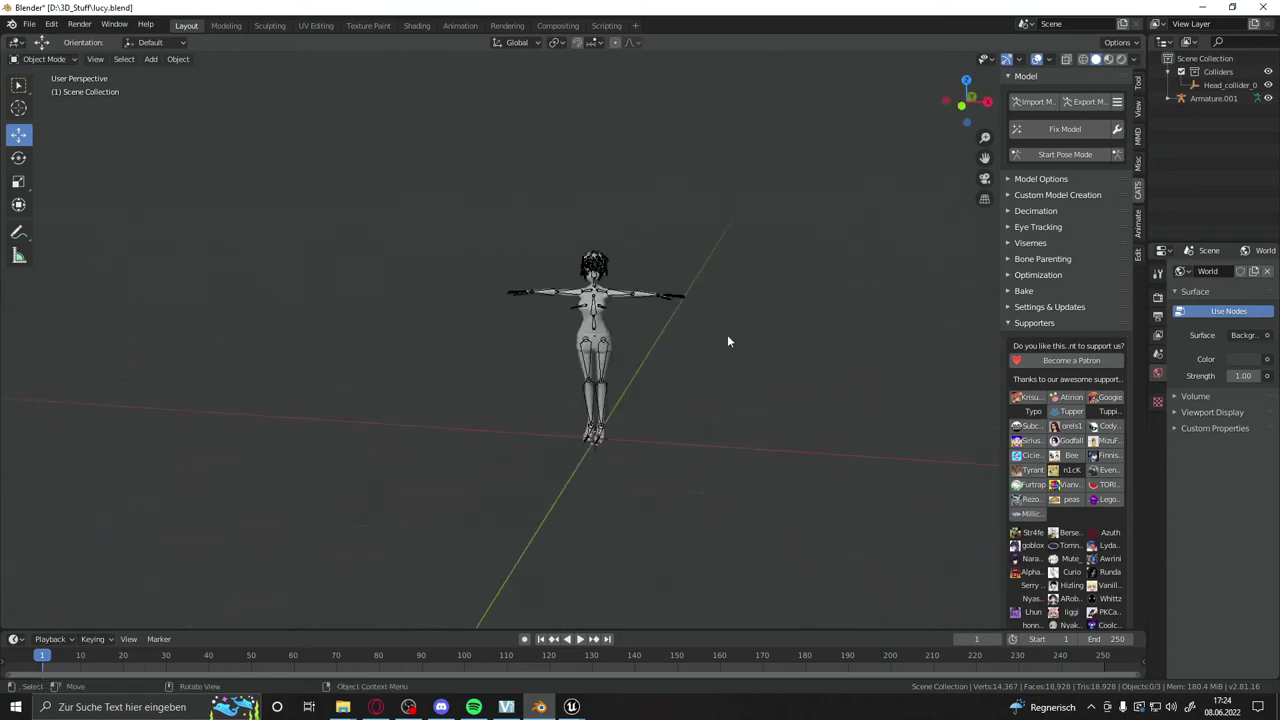
middle_click_drag(645, 426, 640, 404)
middle_click_drag(654, 491, 538, 488)
scroll(523, 483, "up", 1)
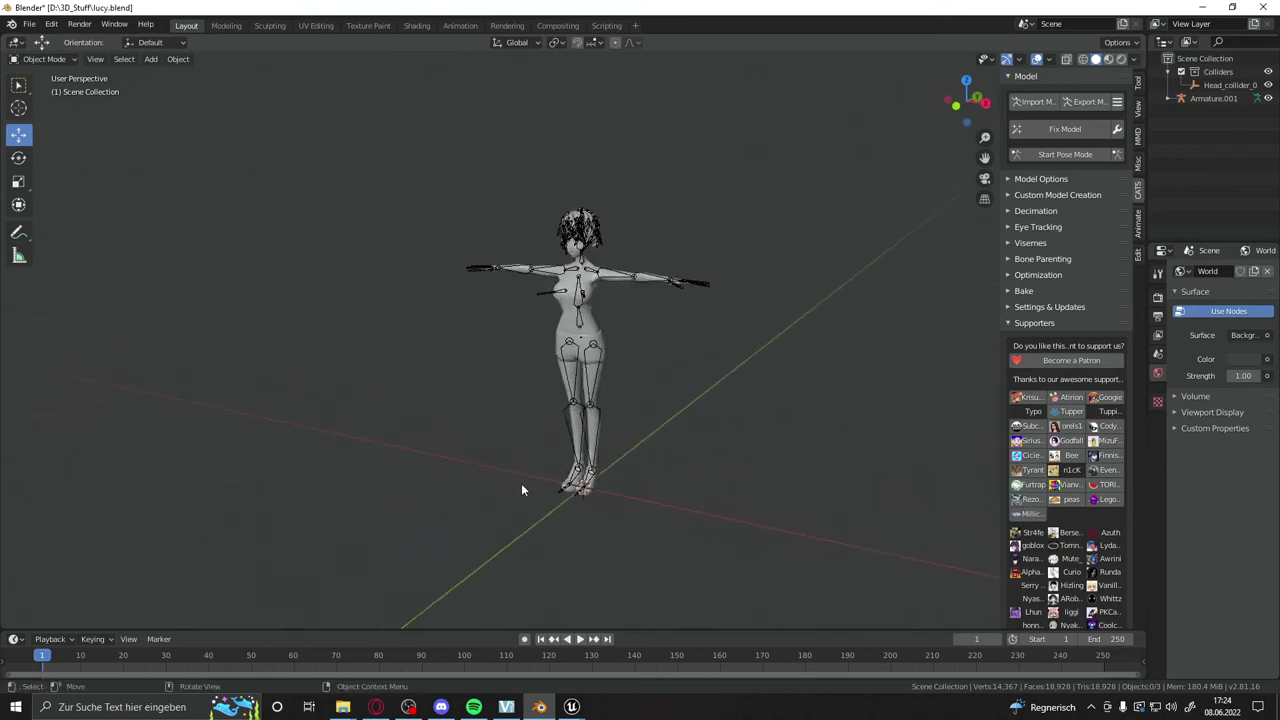
scroll(523, 483, "up", 3)
middle_click_drag(690, 565, 569, 510)
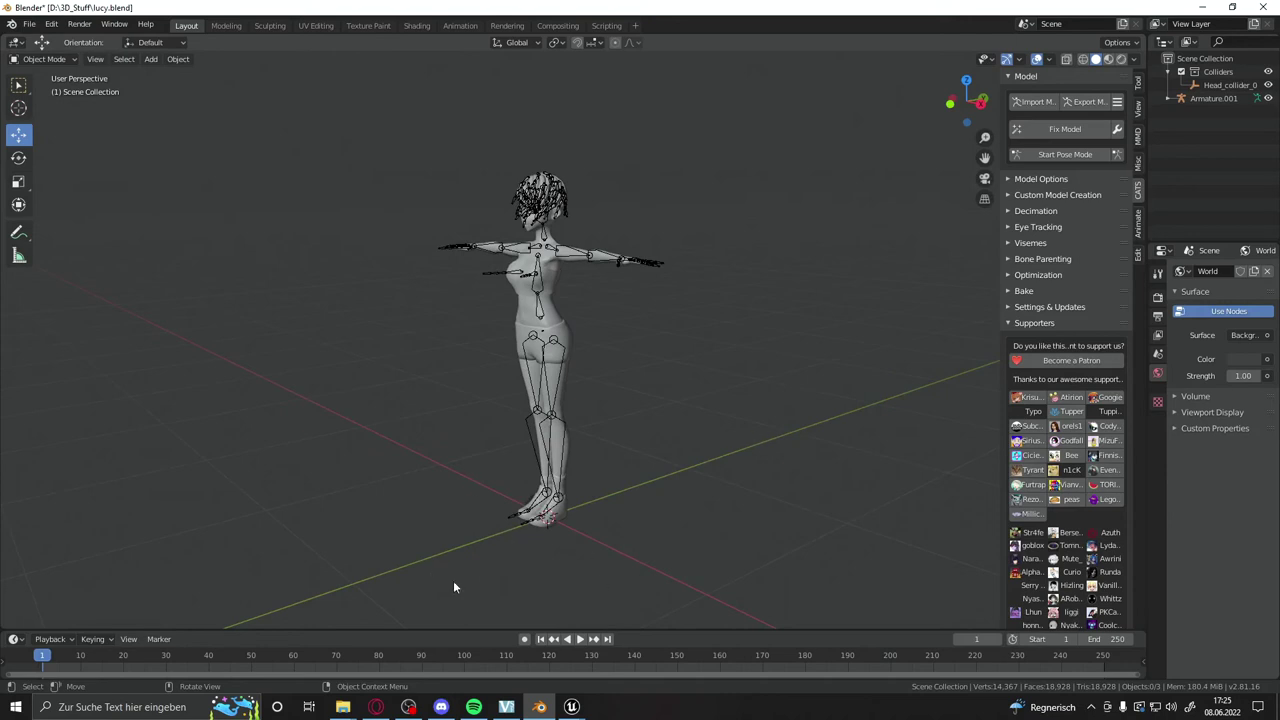
left_click(532, 424)
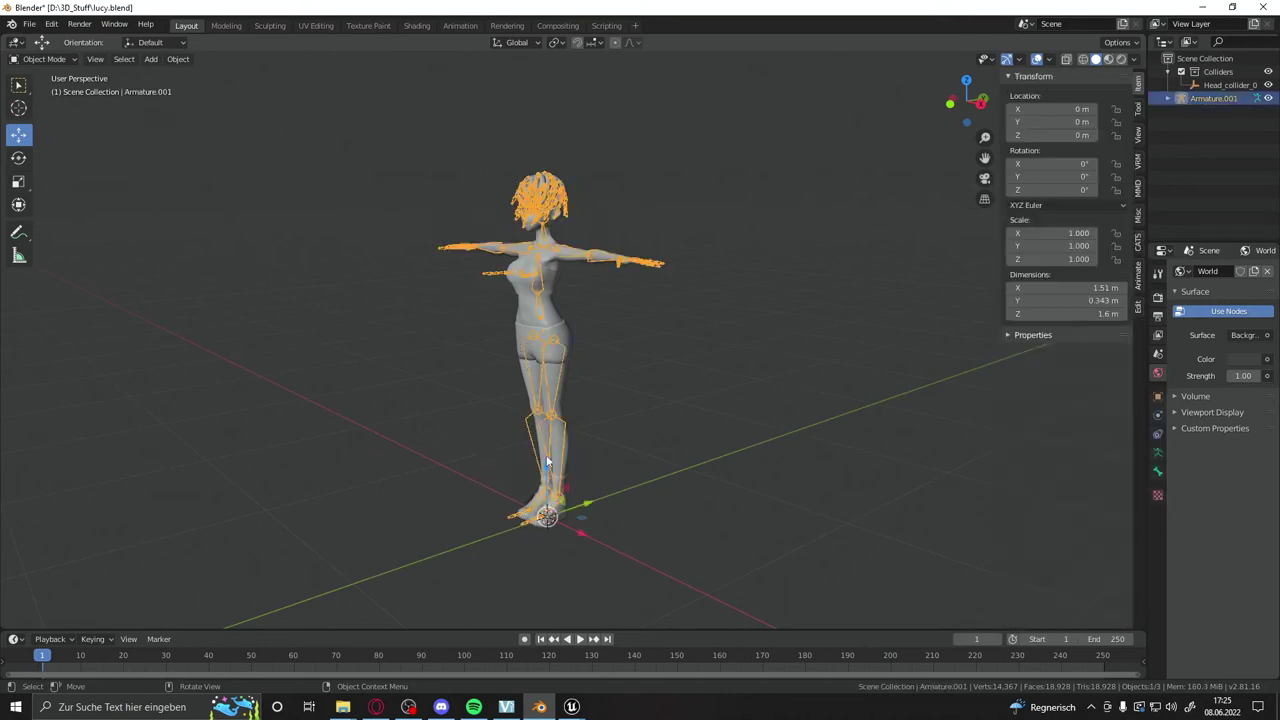
left_click_drag(550, 462, 394, 565)
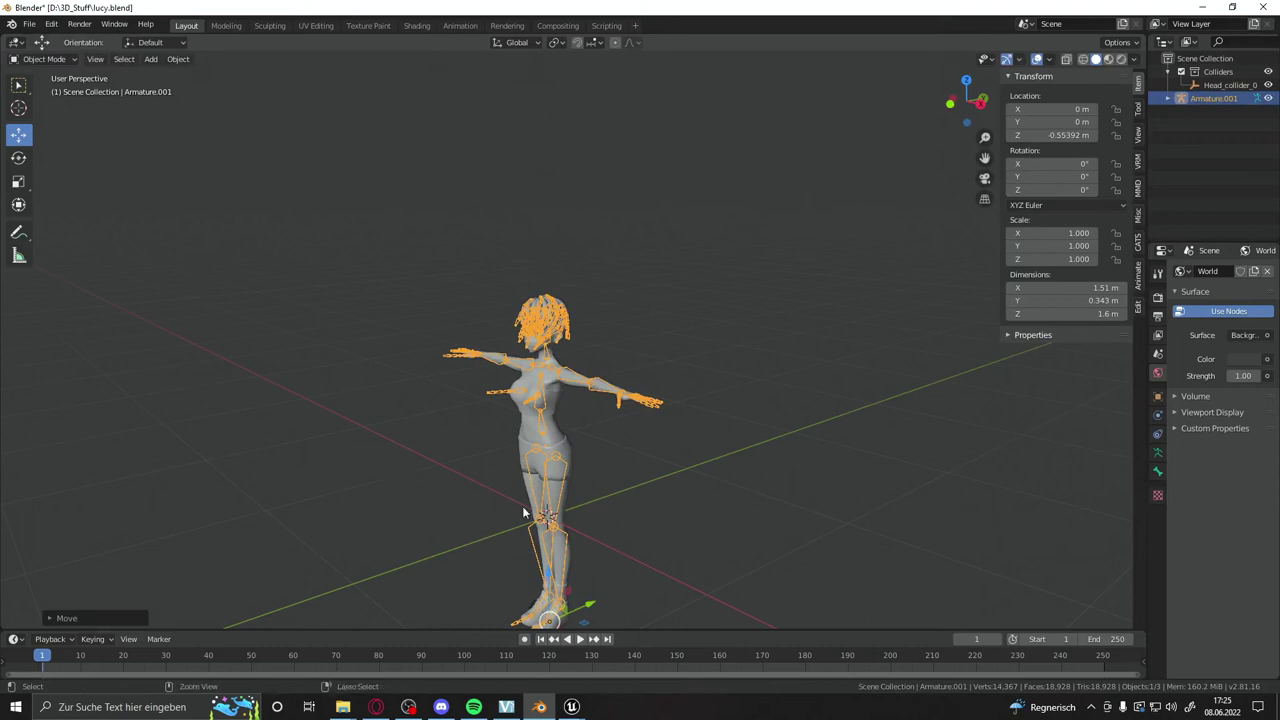
key("ctrl+z")
mouse_move(522, 506)
middle_mouse_down()
mouse_move(523, 453)
mouse_move(719, 461)
middle_mouse_up()
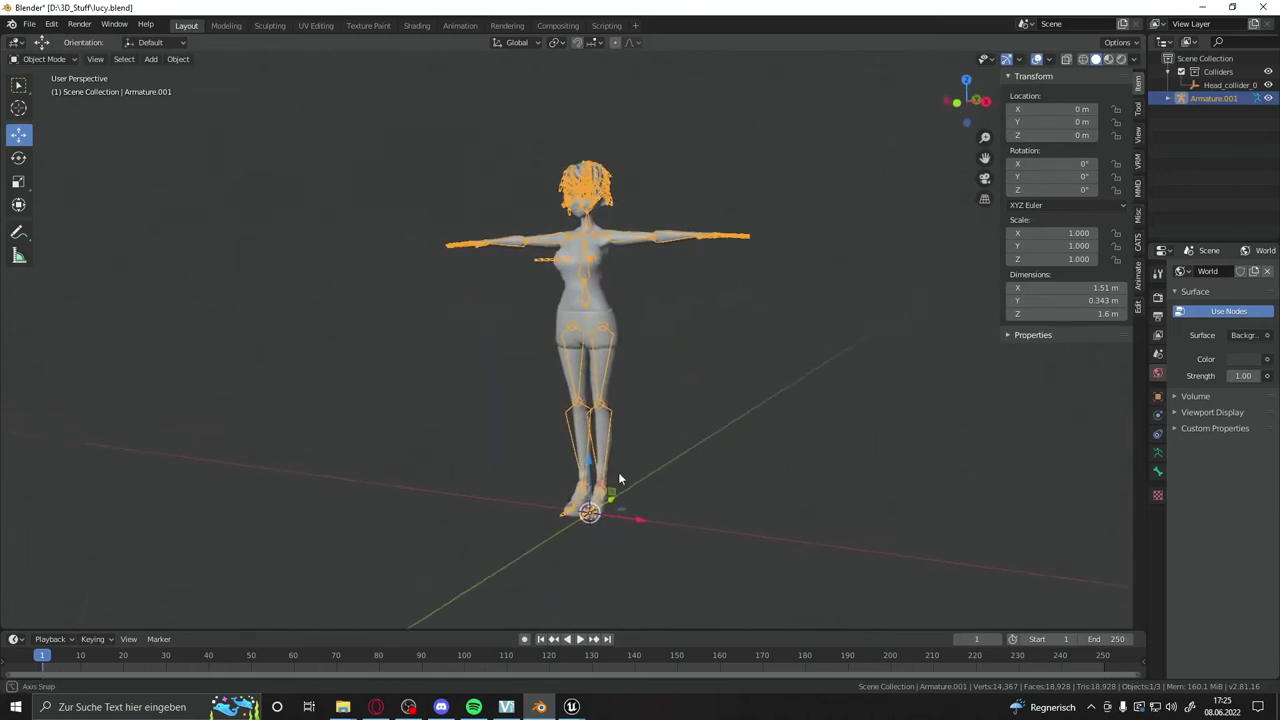
middle_click_drag(719, 461, 590, 464)
mouse_move(601, 231)
middle_mouse_down()
mouse_move(595, 295)
mouse_move(512, 265)
mouse_move(340, 257)
middle_mouse_up()
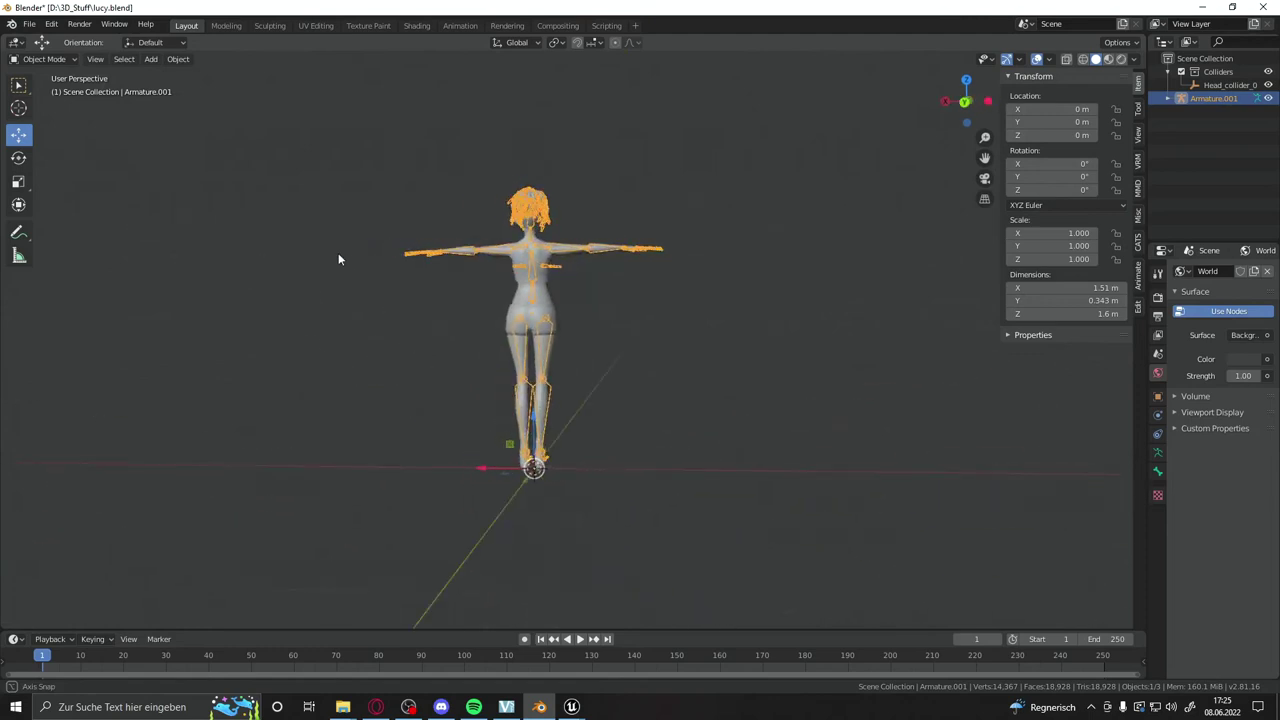
mouse_move(647, 211)
middle_mouse_down()
mouse_move(628, 306)
mouse_move(651, 324)
middle_mouse_up()
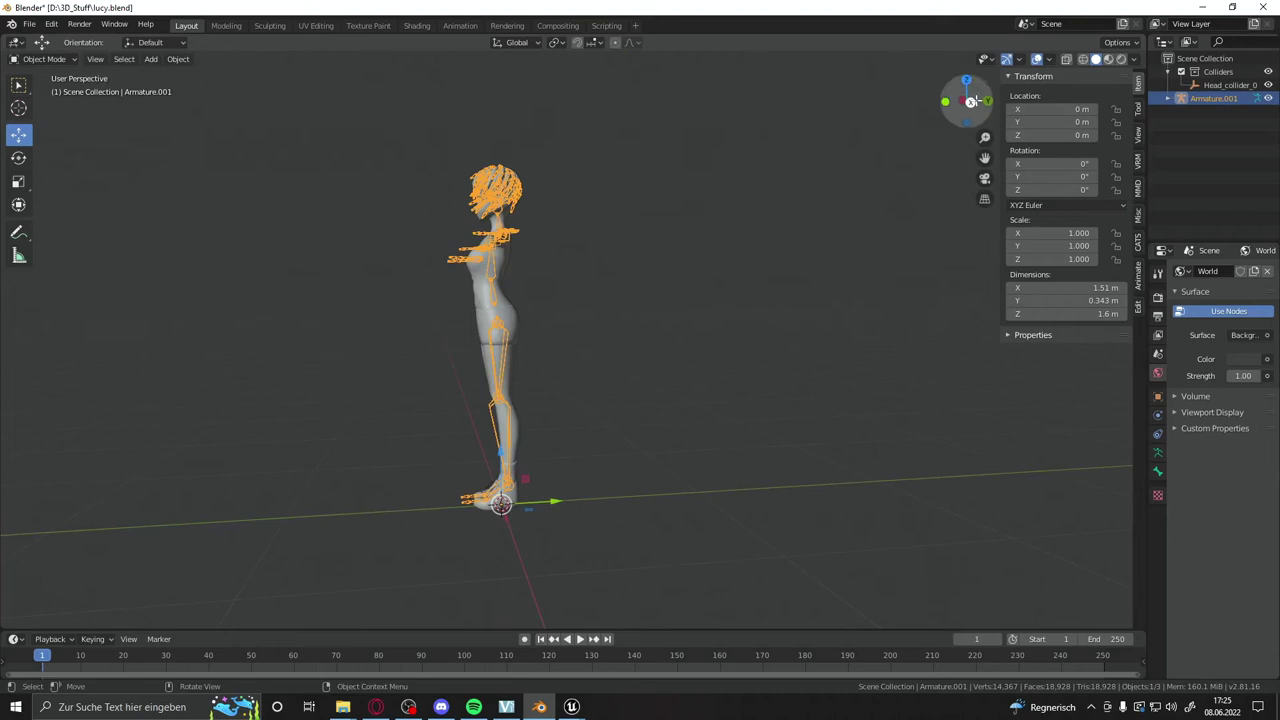
middle_click_drag(768, 252, 642, 477)
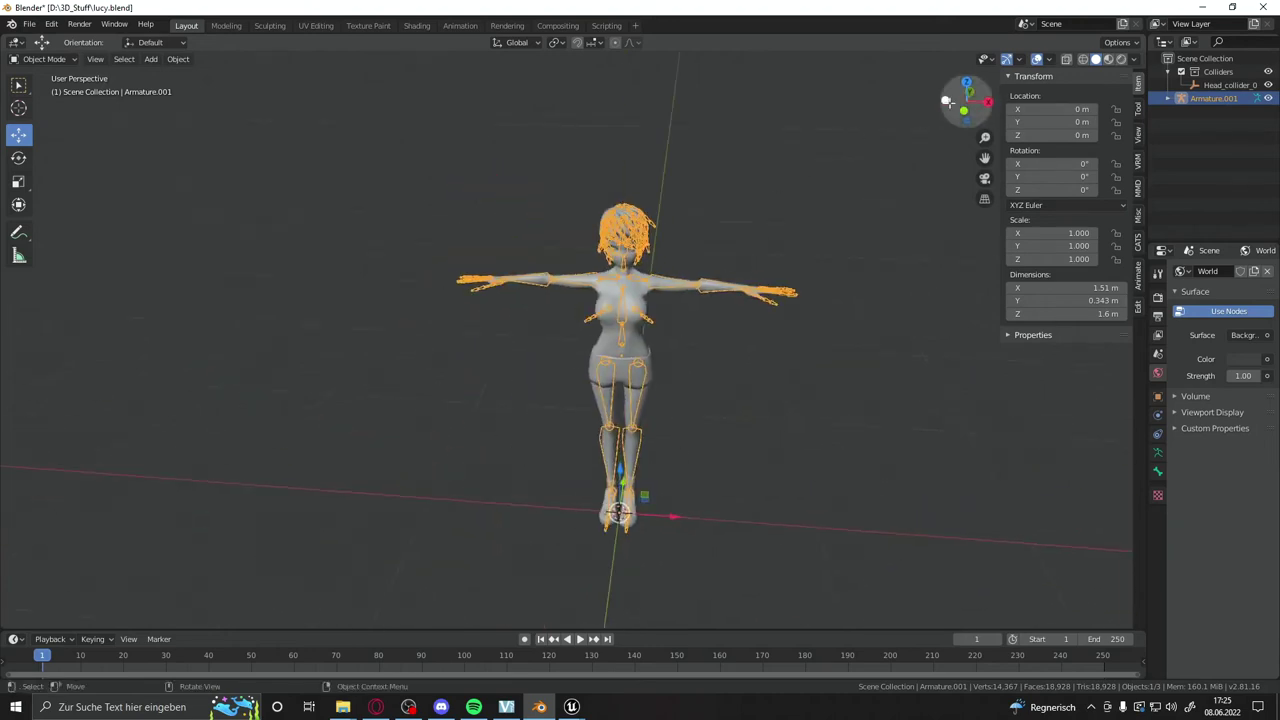
middle_click_drag(723, 437, 706, 398)
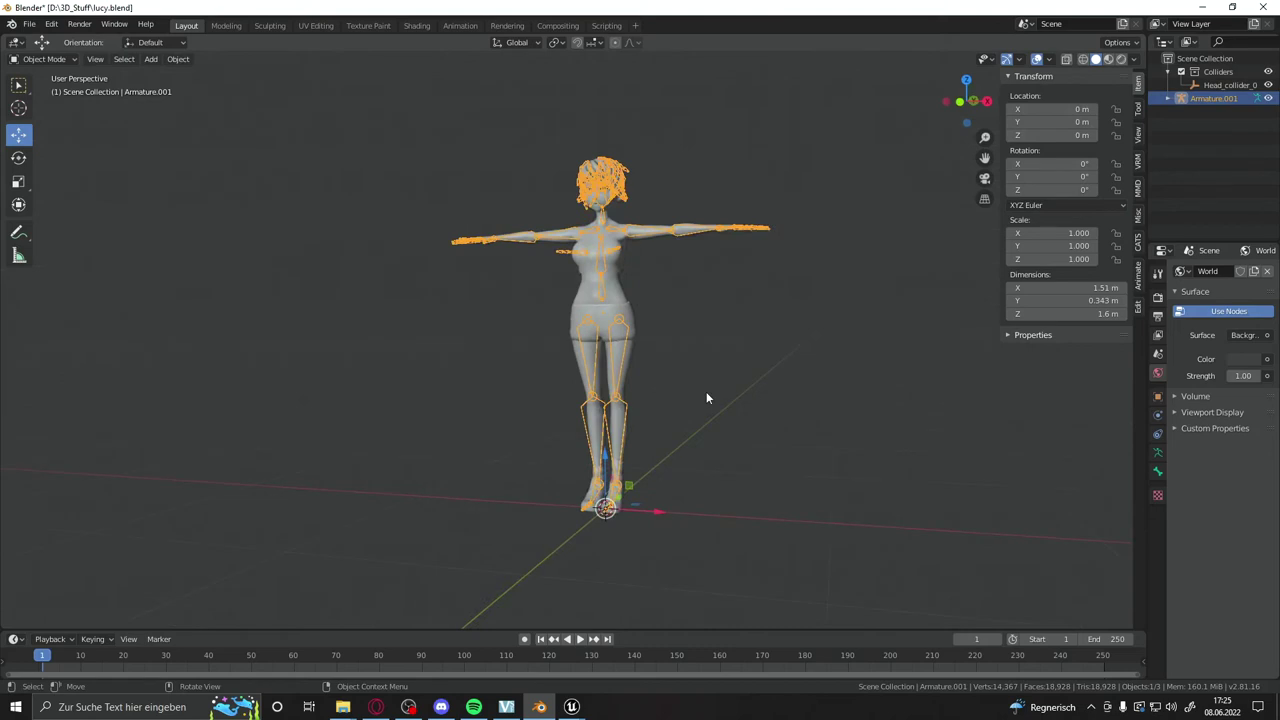
middle_click_drag(662, 316, 469, 480)
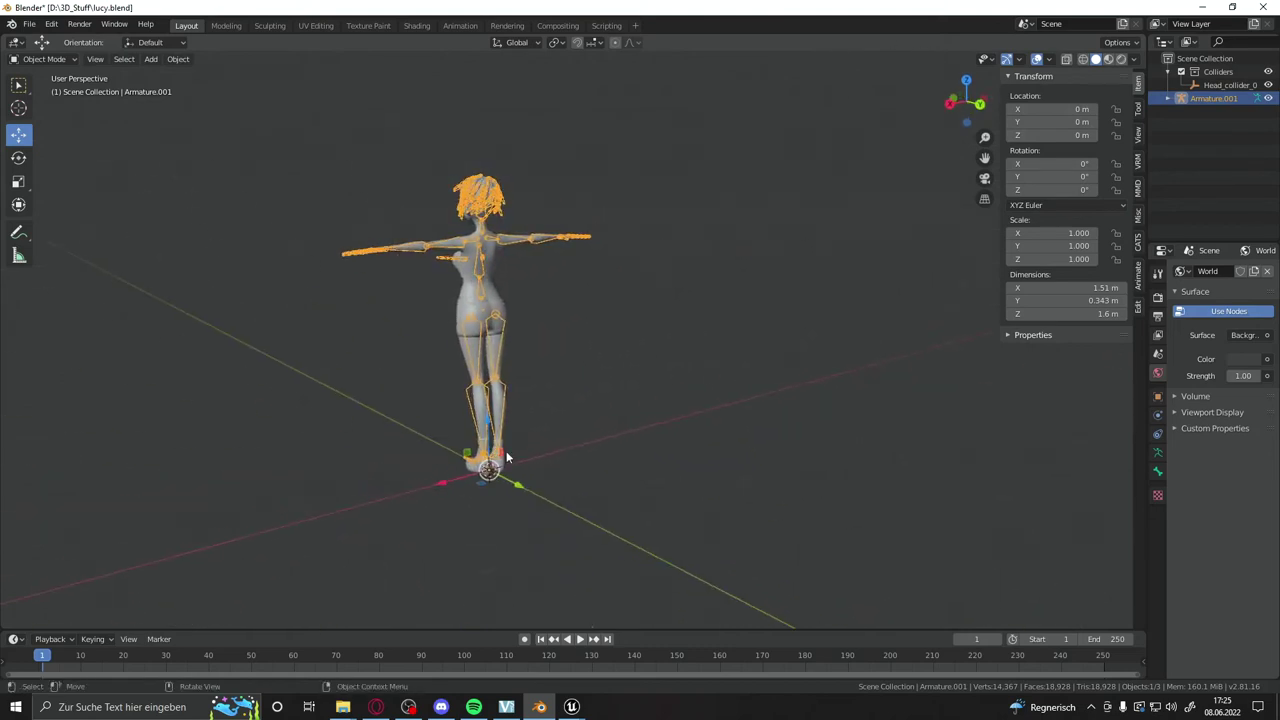
mouse_move(469, 475)
middle_mouse_down()
mouse_move(660, 488)
mouse_move(718, 523)
middle_mouse_up()
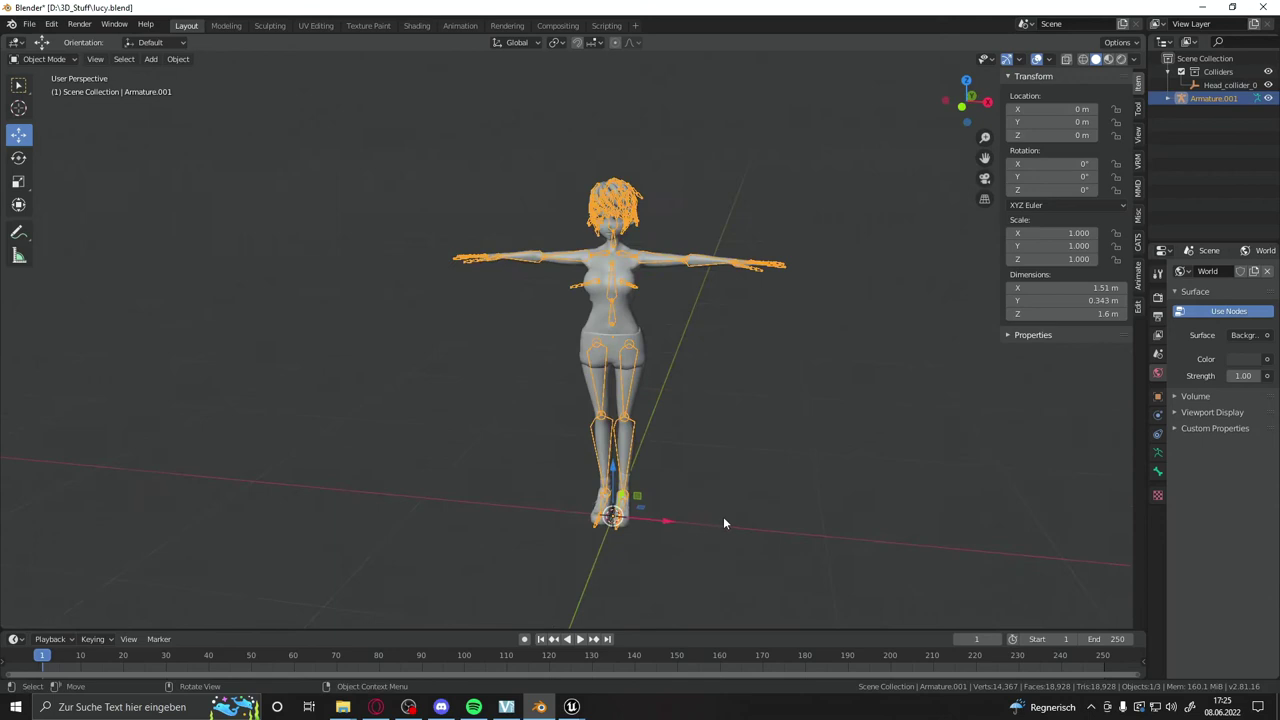
mouse_move(724, 541)
middle_mouse_down()
mouse_move(700, 525)
mouse_move(700, 440)
middle_mouse_up()
middle_click_drag(686, 300, 708, 324)
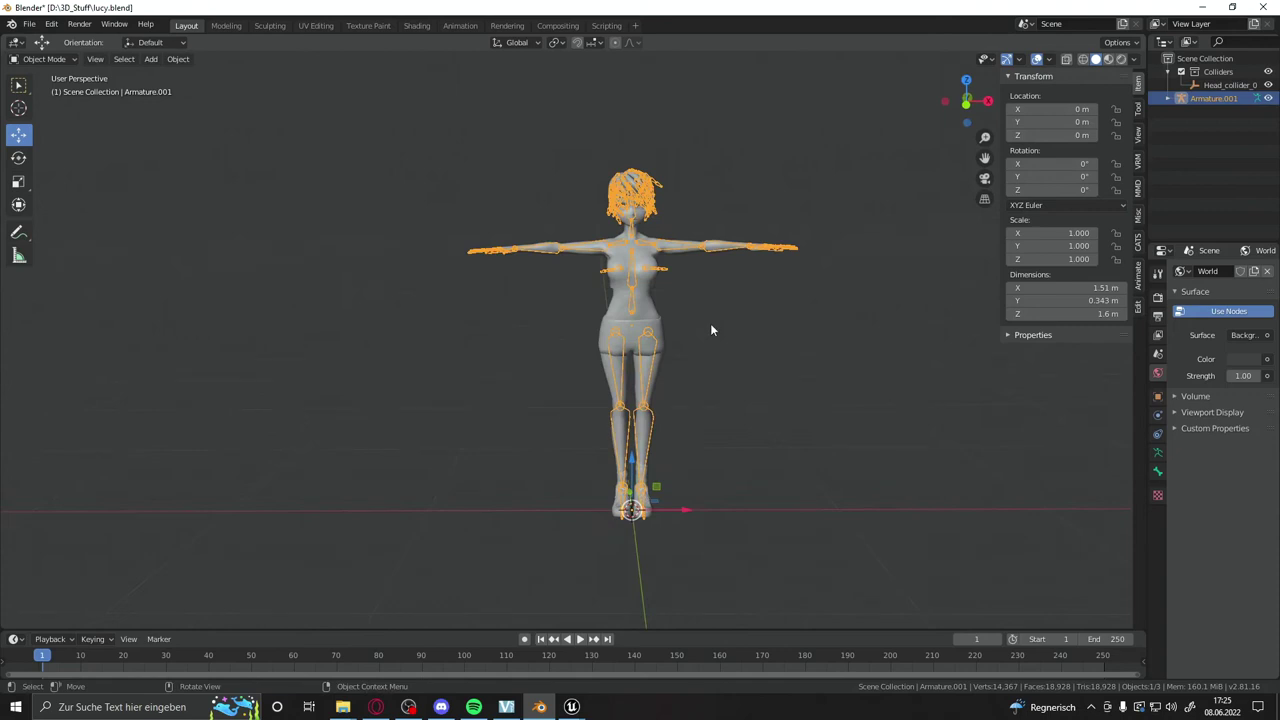
middle_click_drag(711, 330, 697, 322)
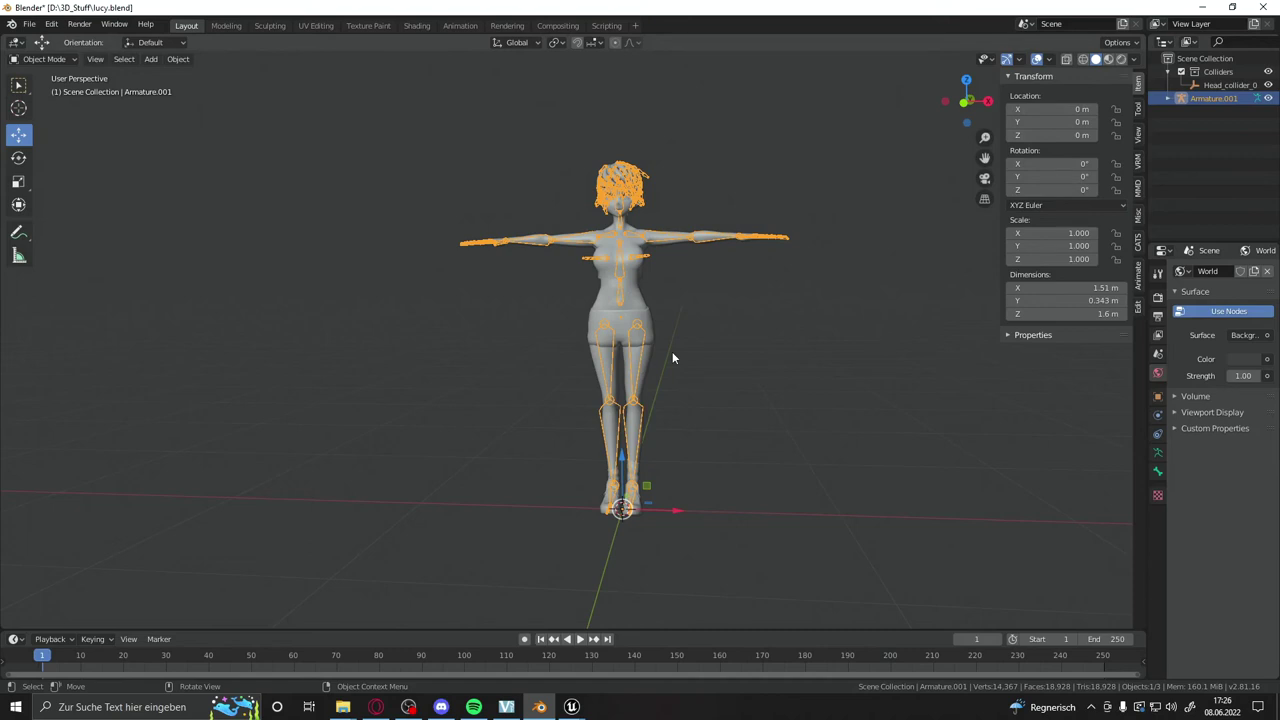
mouse_move(672, 358)
middle_mouse_down()
mouse_move(637, 400)
mouse_move(671, 314)
mouse_move(561, 396)
mouse_move(618, 424)
middle_mouse_up()
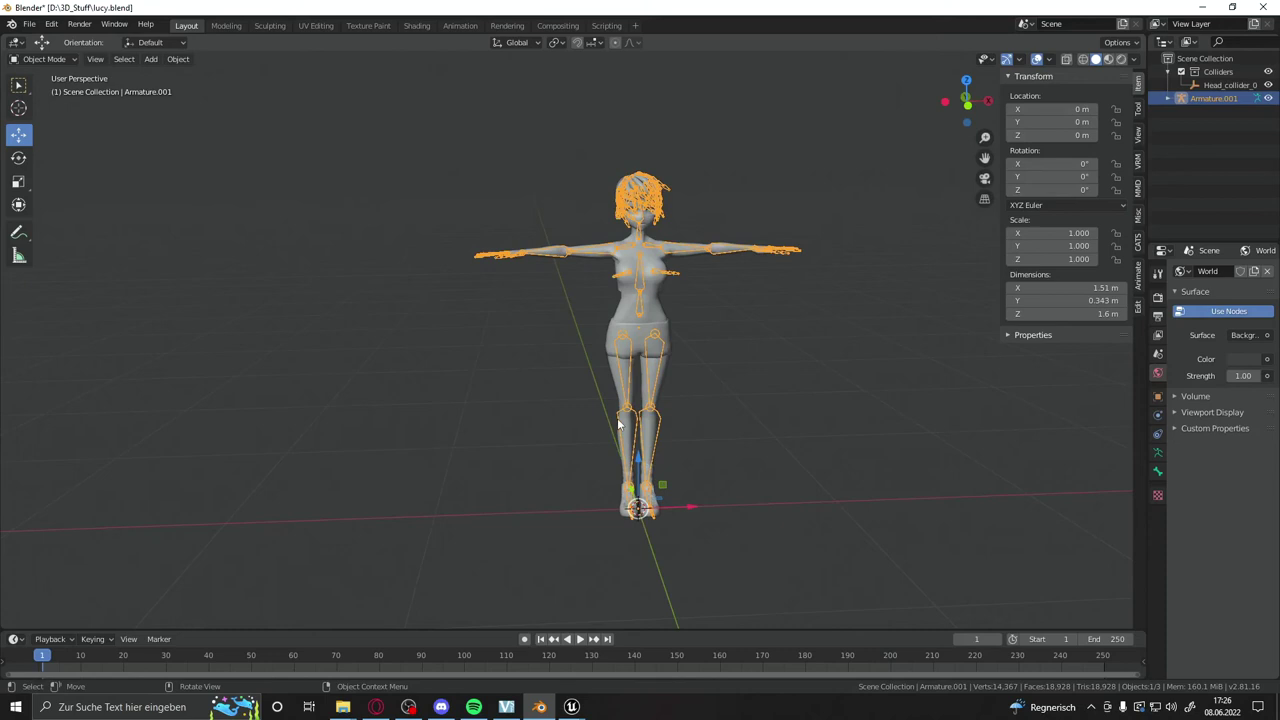
middle_click_drag(703, 472, 671, 473)
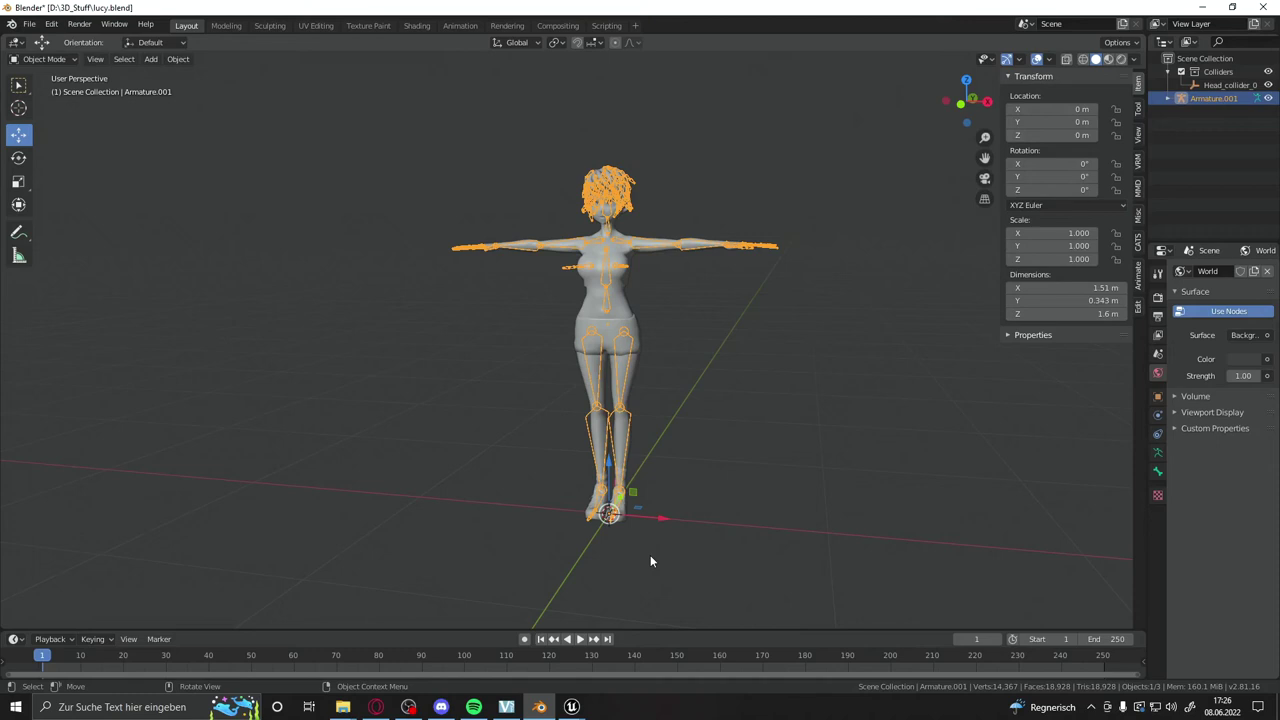
mouse_move(650, 560)
middle_mouse_down()
mouse_move(674, 294)
mouse_move(476, 435)
middle_mouse_up()
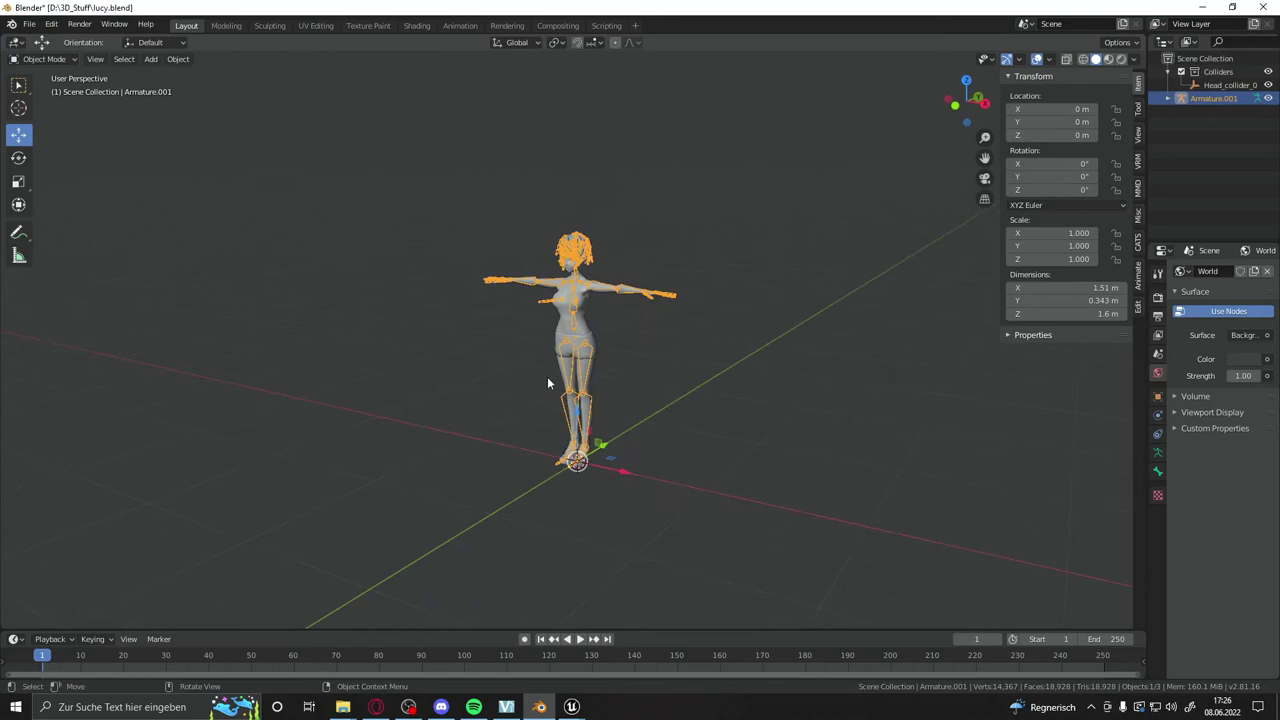
mouse_move(504, 491)
middle_mouse_down()
mouse_move(588, 420)
mouse_move(540, 380)
mouse_move(500, 278)
middle_mouse_up()
middle_click_drag(568, 444, 527, 450)
Select all objects and choose File > Export > FBX (.fbx).
key("a")
left_click(29, 24)
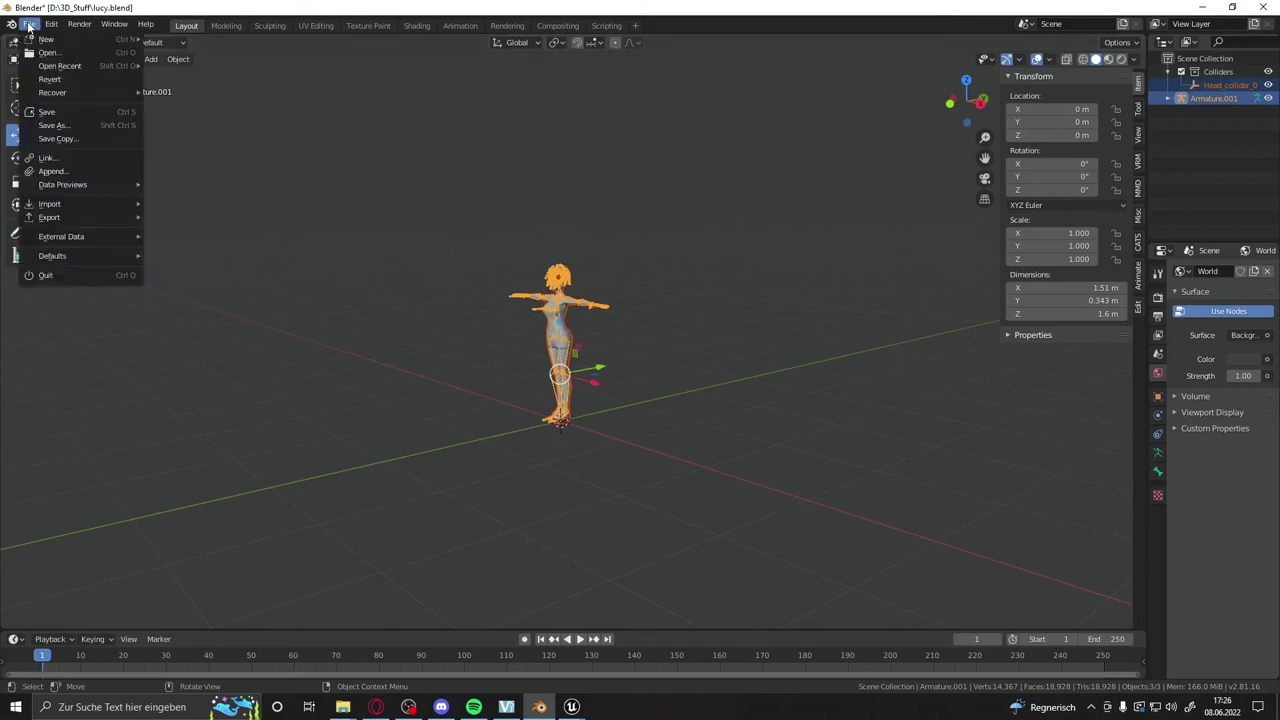
mouse_move(60, 218)
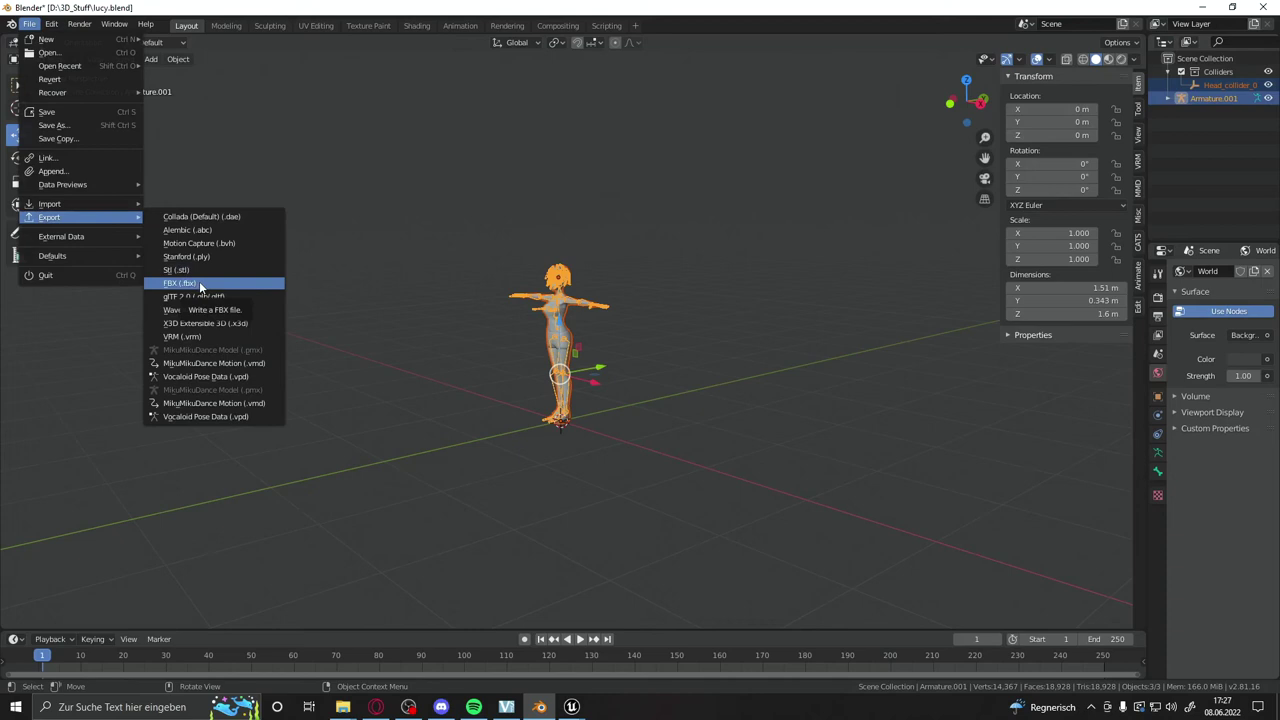
left_click(199, 281)
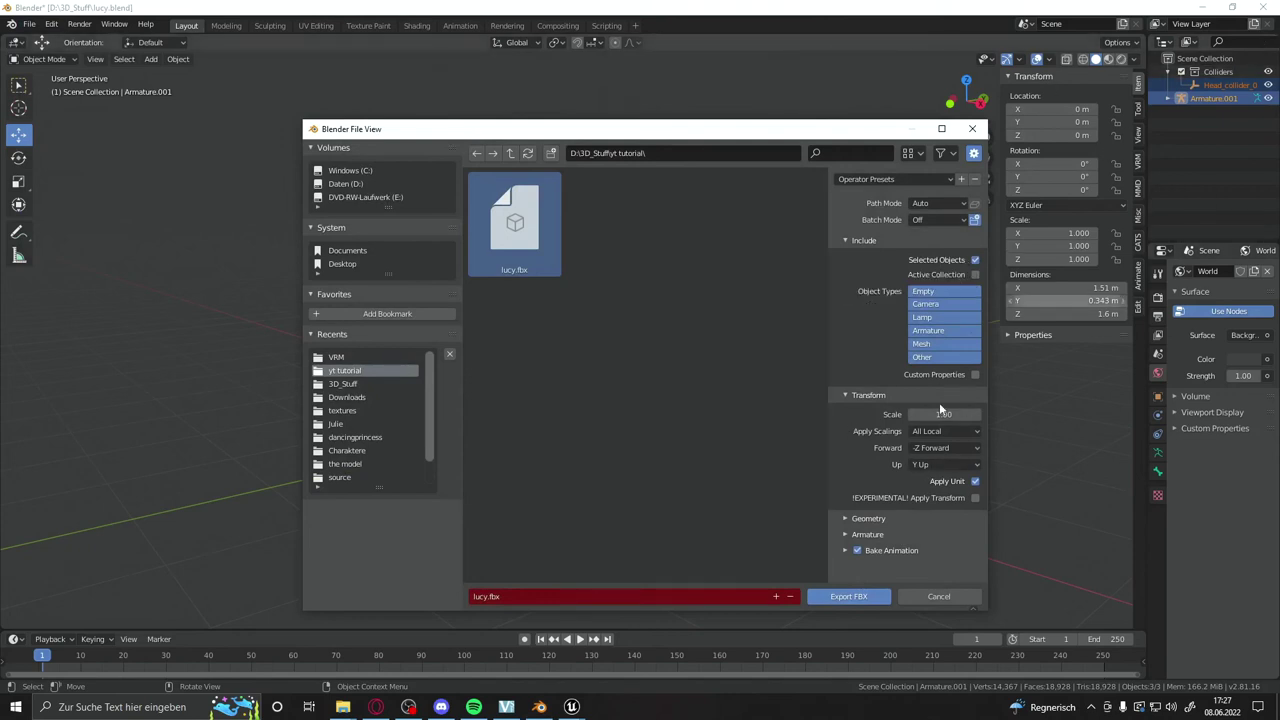
Set Geometry smoothing to Edge and export lucy.fbx to the yt tutorial folder.
left_click(843, 518)
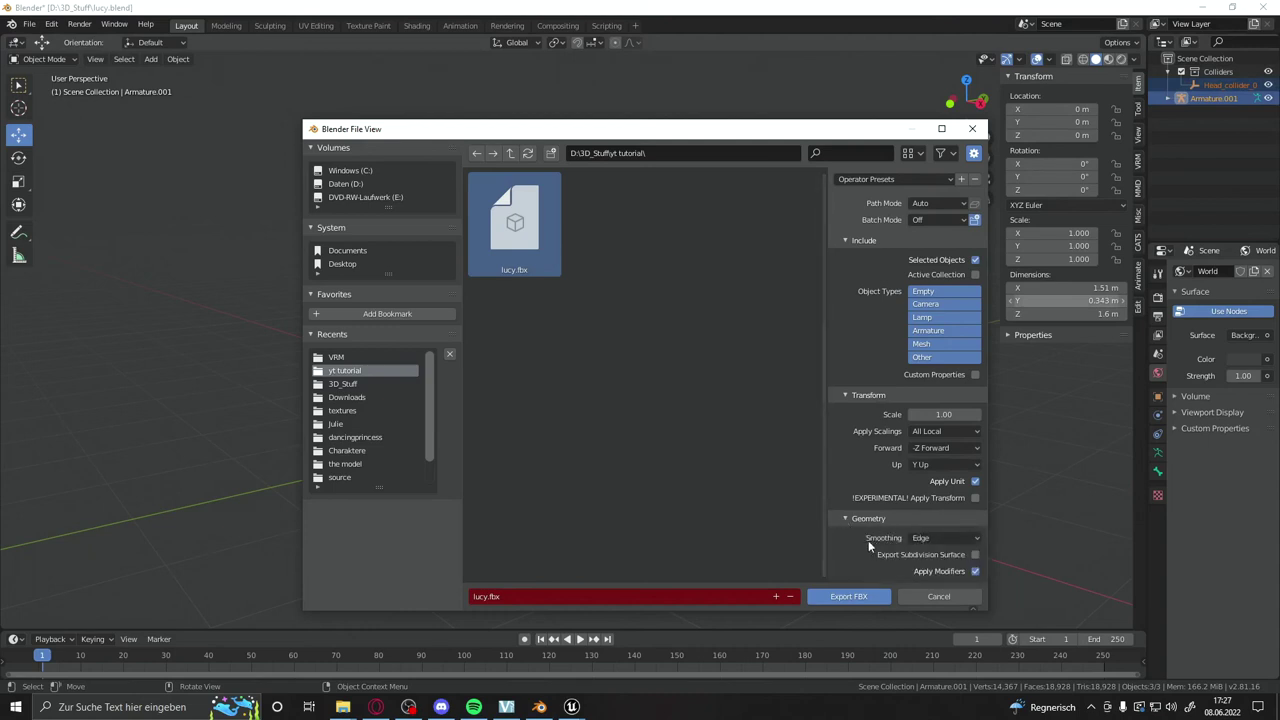
left_click(920, 538)
left_click(926, 493)
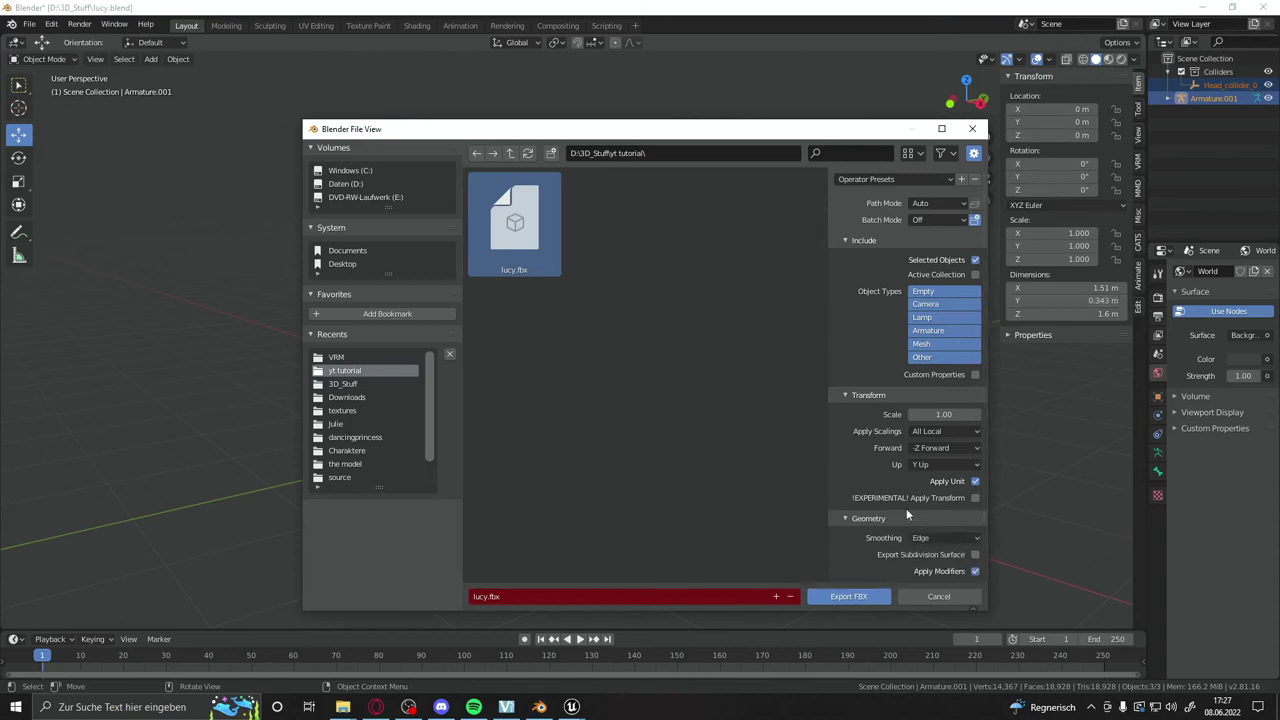
left_click(957, 537)
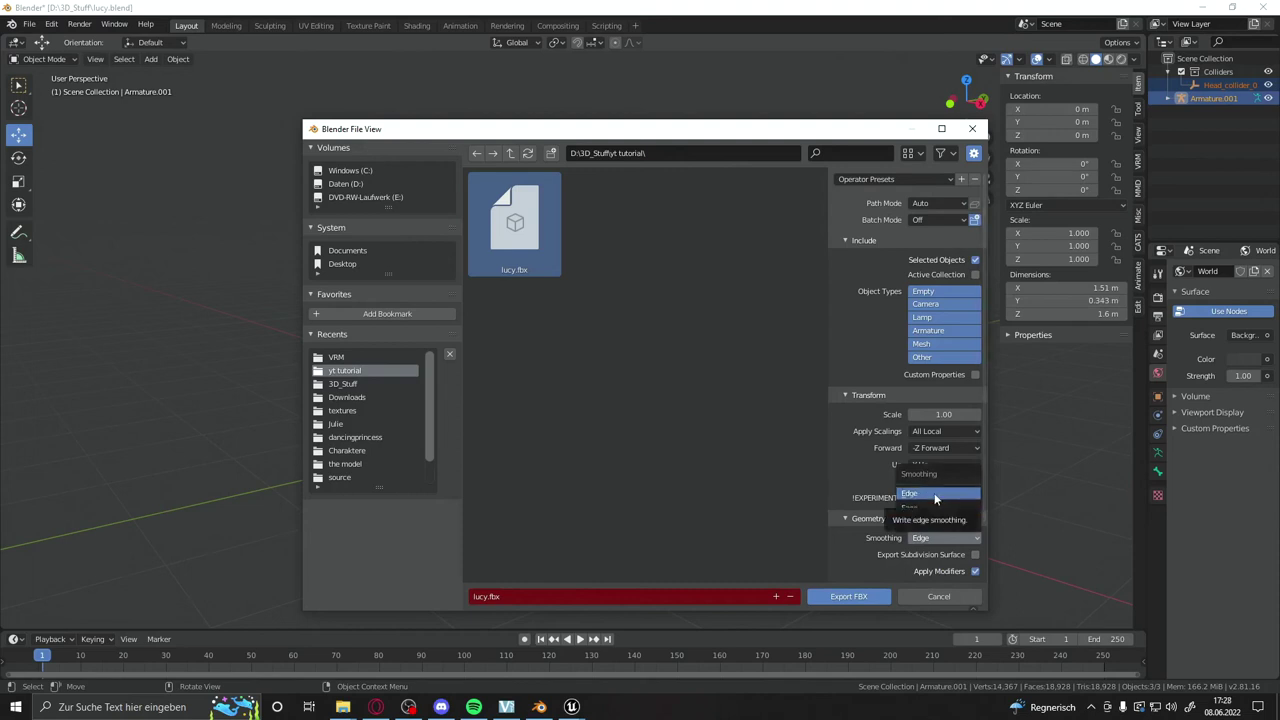
left_click(935, 494)
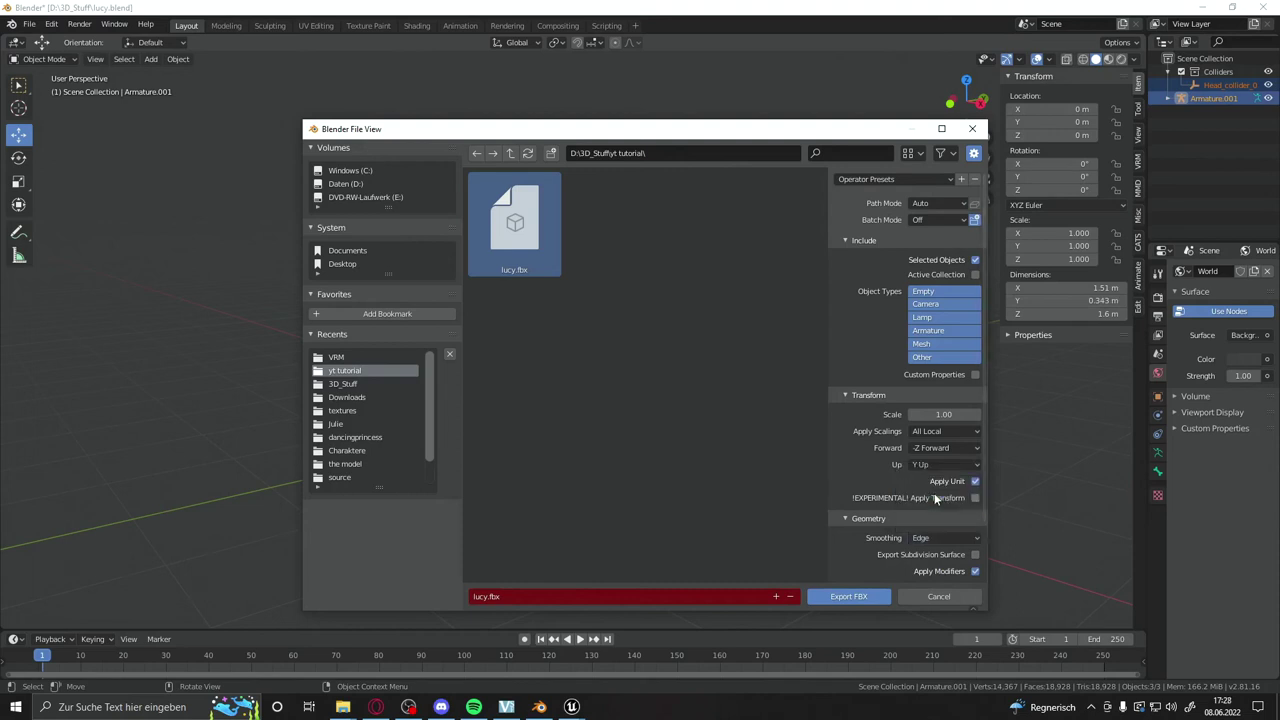
left_click(838, 596)
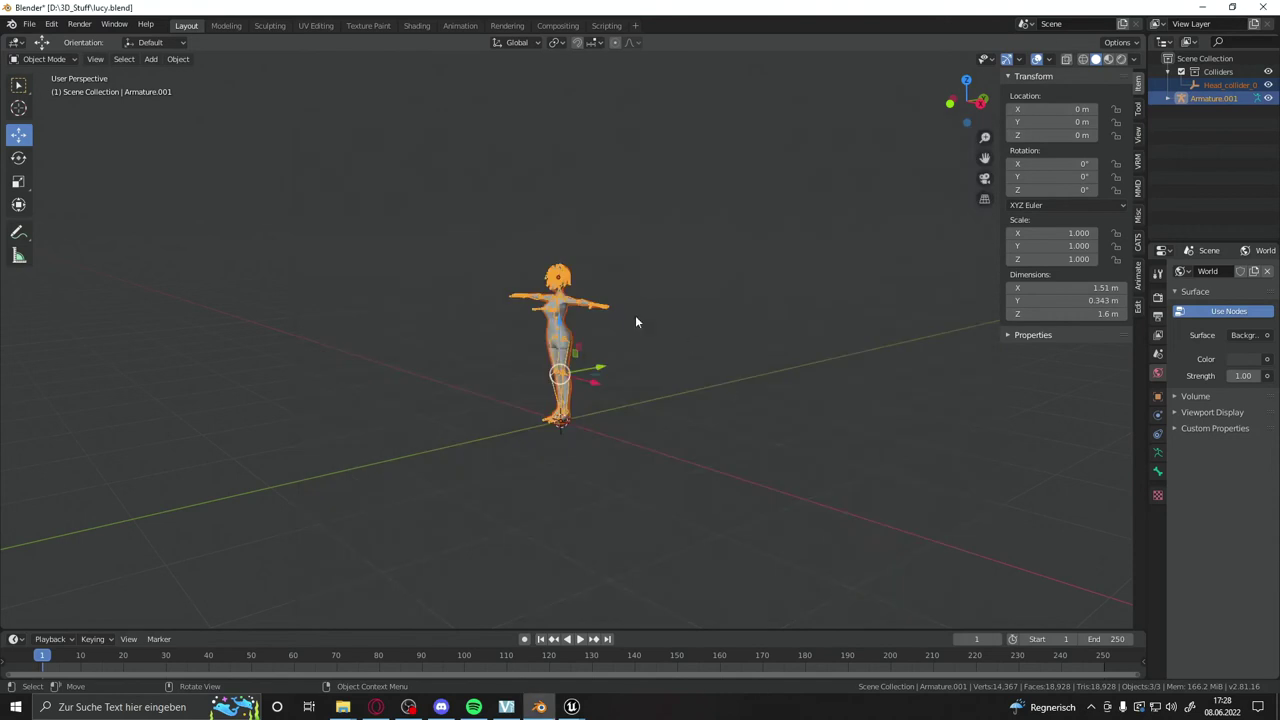
scroll(602, 322, "up", 1)
Select the body mesh and unpack Haare.001's color_texture using the current directory.
scroll(597, 321, "up", 2)
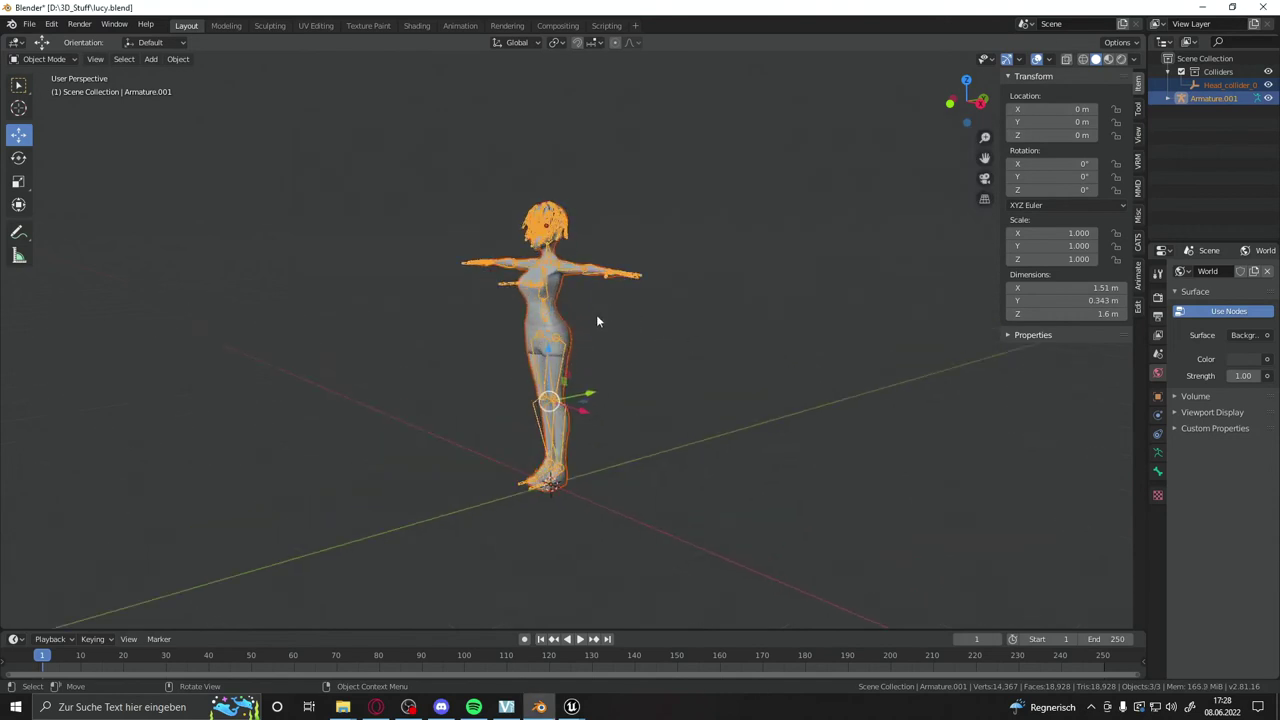
left_click(559, 318)
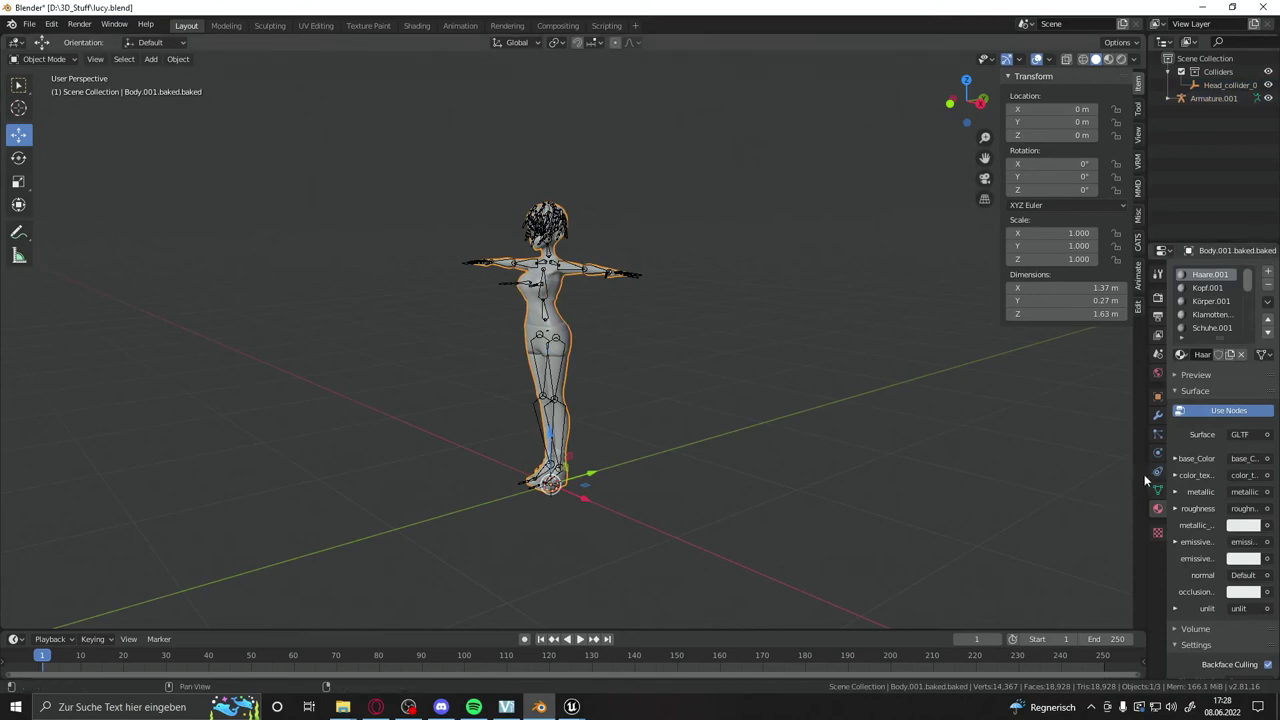
left_click_drag(1146, 478, 964, 522)
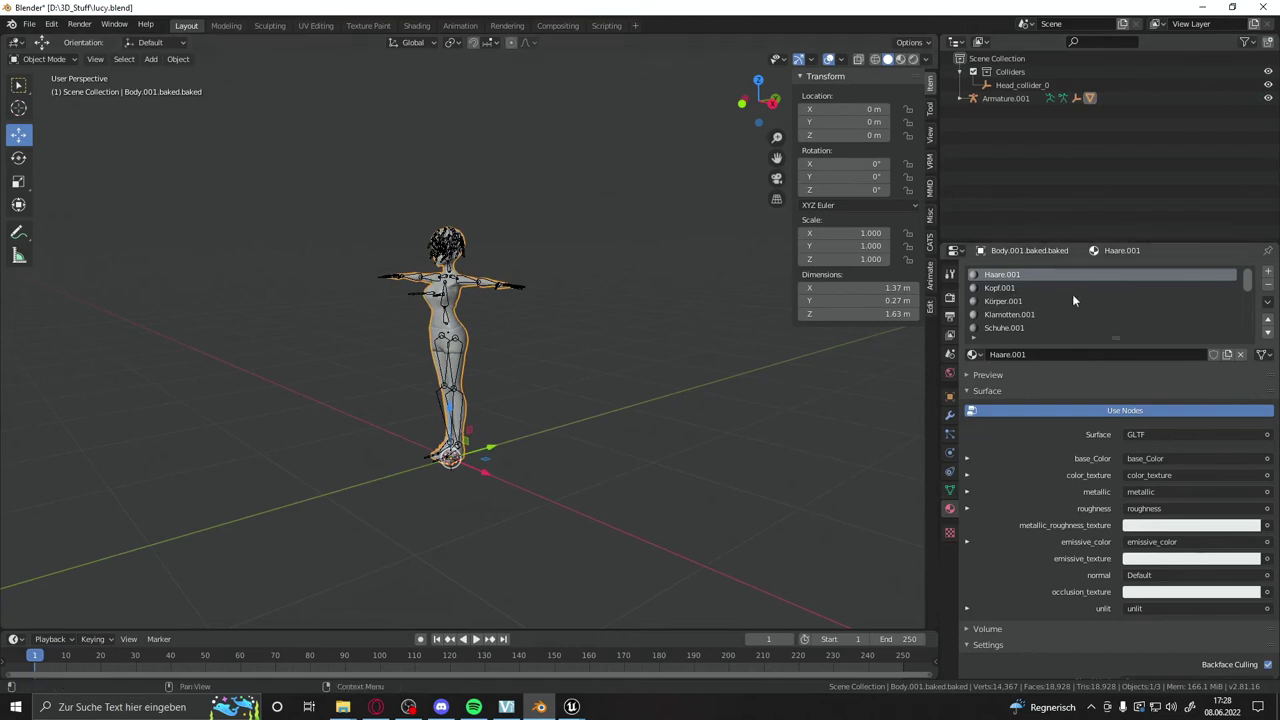
left_click(966, 458)
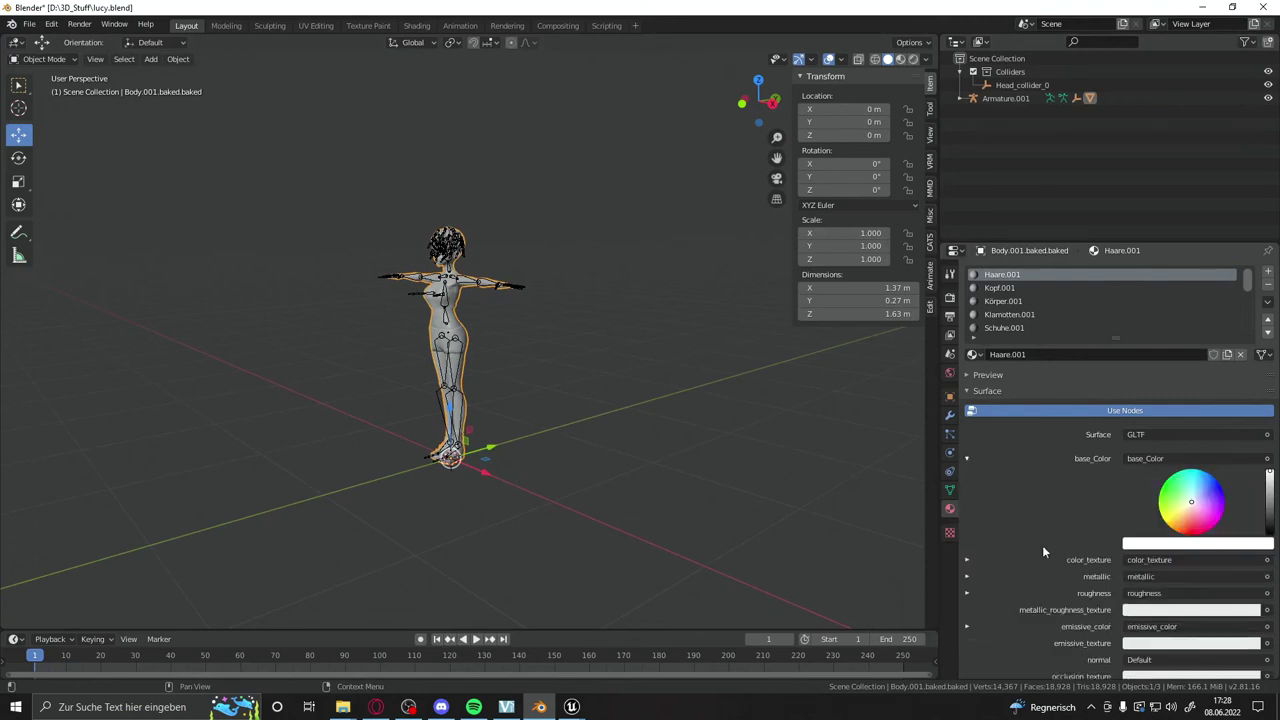
left_click(967, 561)
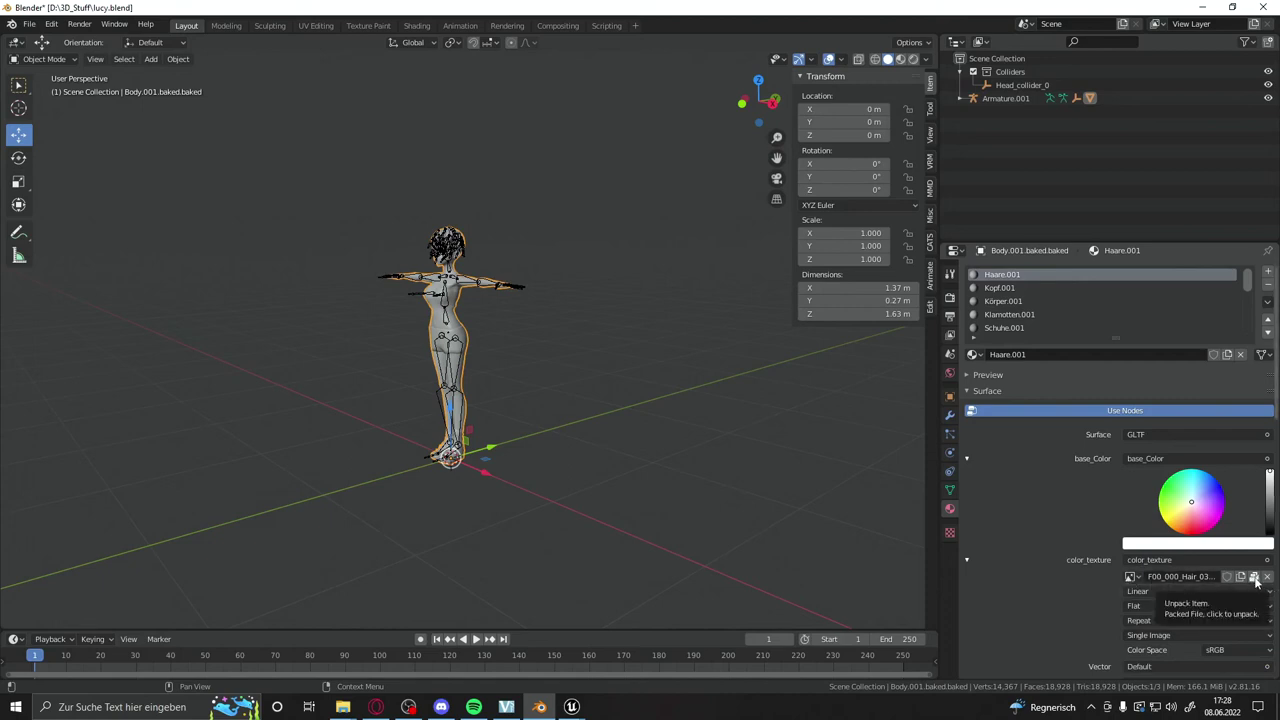
left_click(1256, 579)
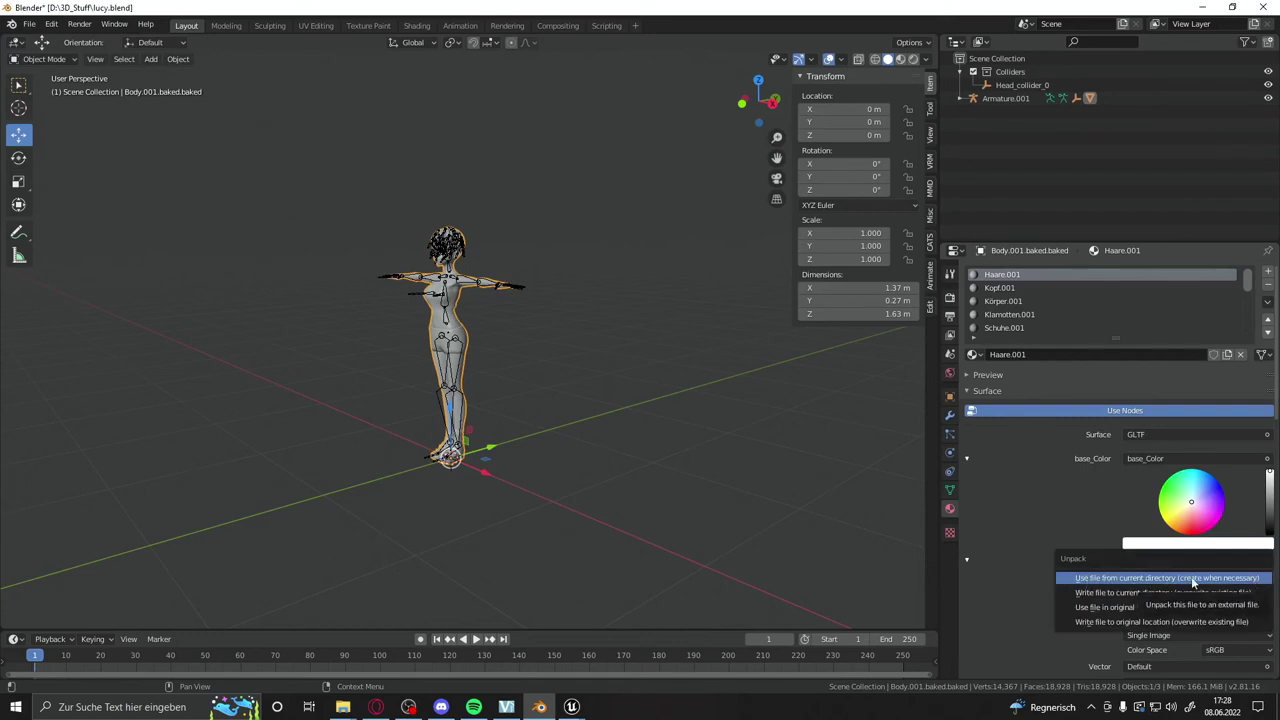
left_click(1103, 579)
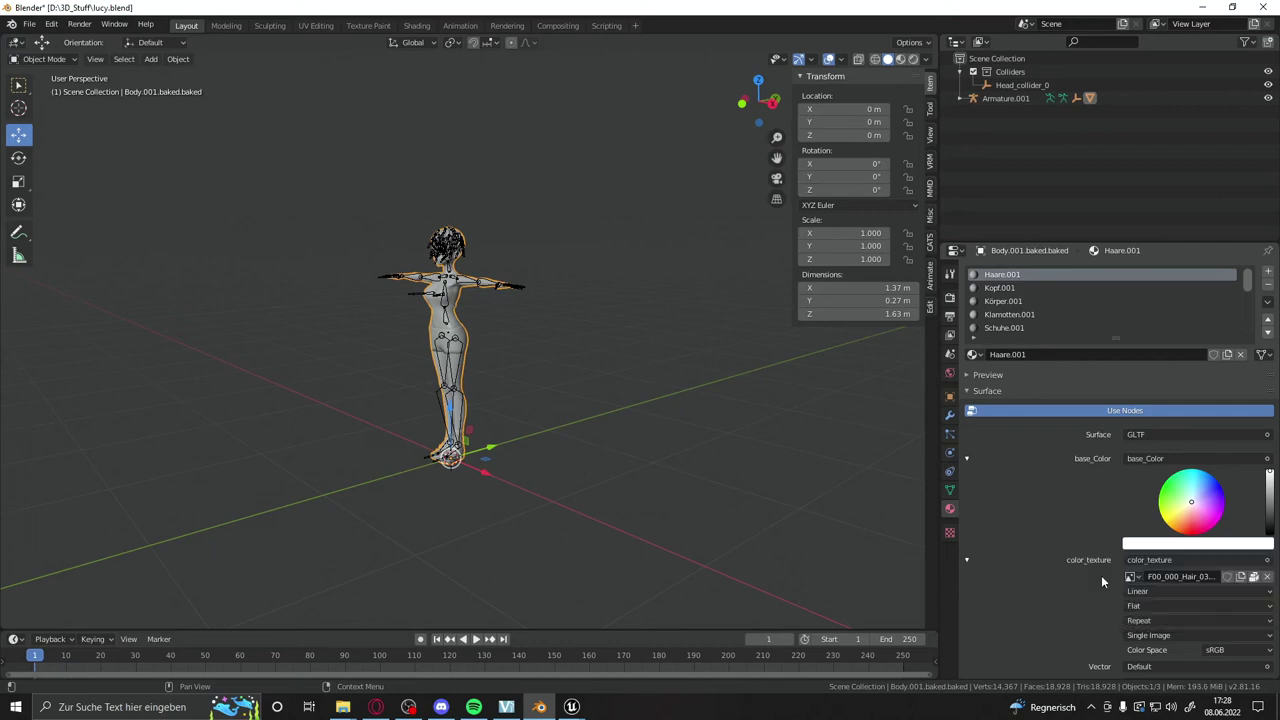
Check the texture's folder path, then open D:\3D_Stuff\textures in File Explorer.
left_click(1254, 579)
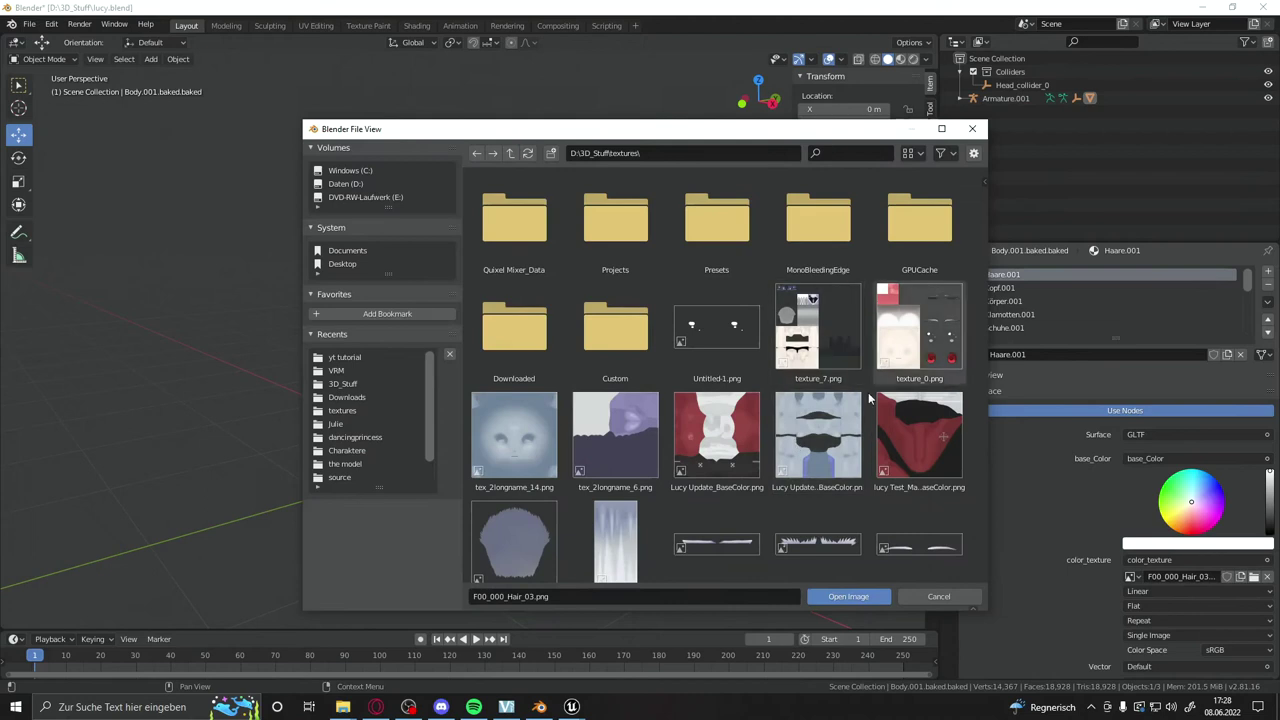
left_click(672, 152)
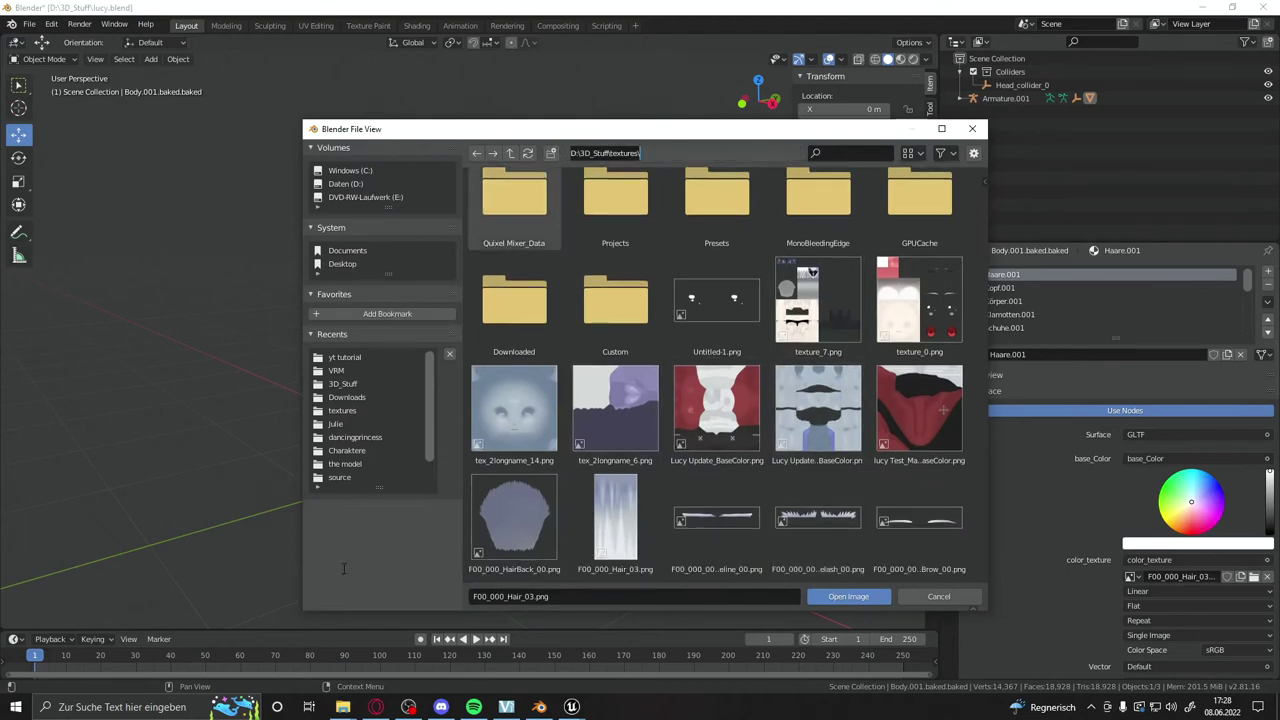
mouse_move(342, 706)
left_click(311, 656)
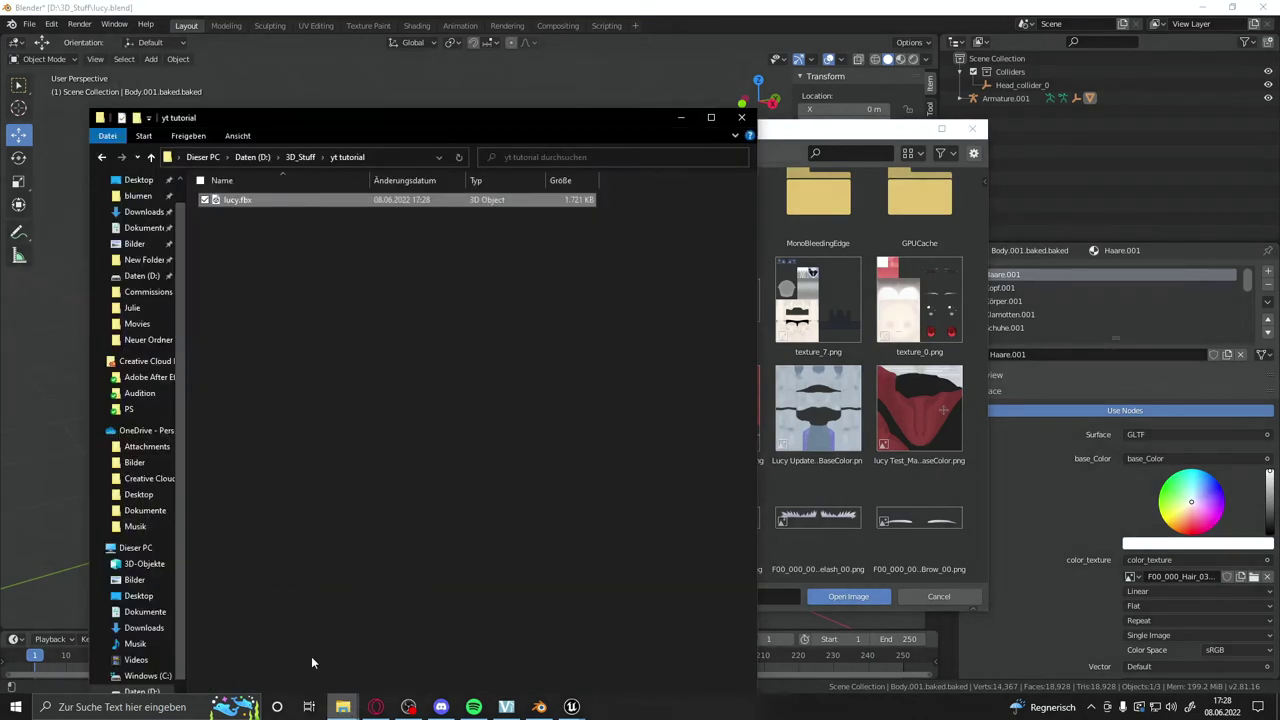
left_click(388, 645)
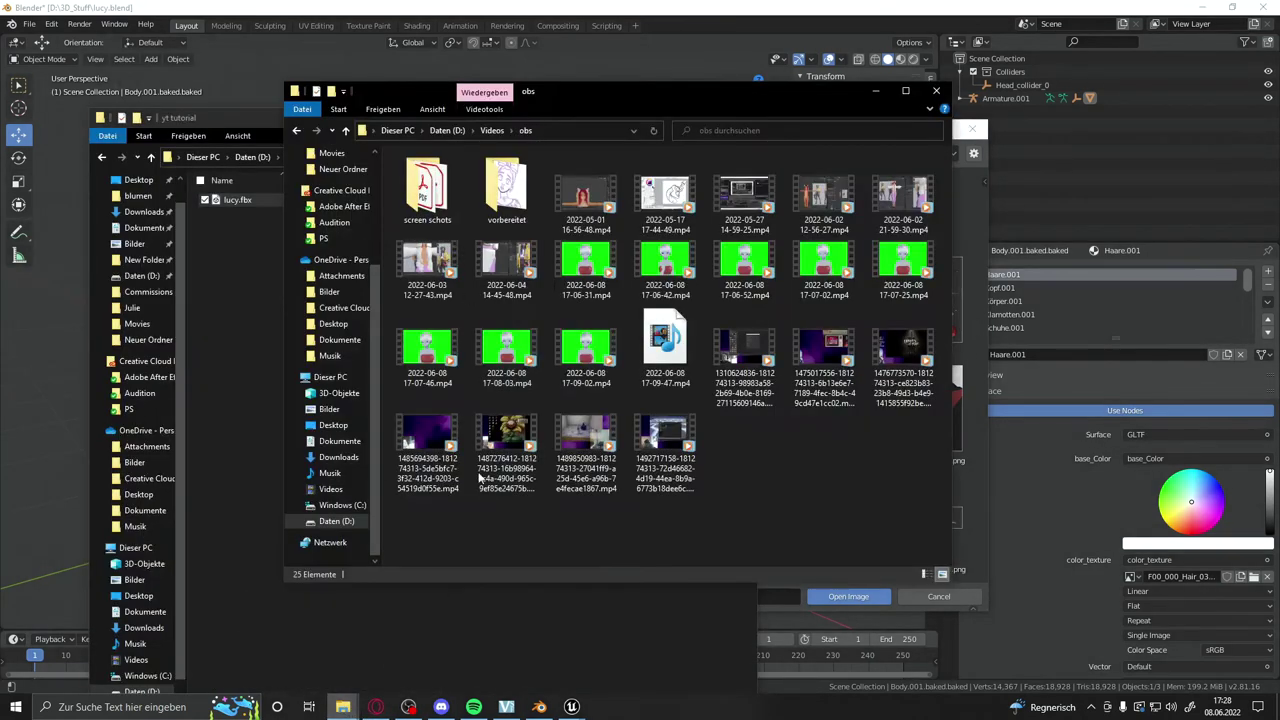
left_click(579, 129)
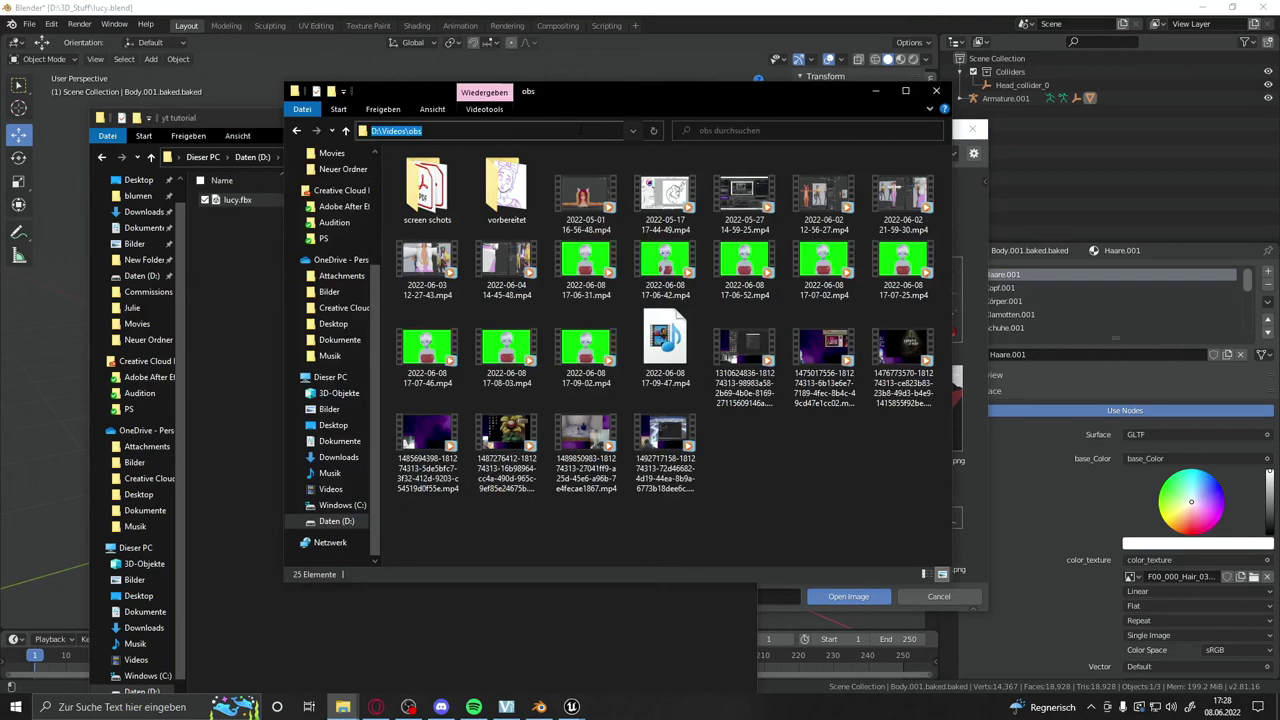
type("D:\\3D_Stuff\\textures\\")
key("Return")
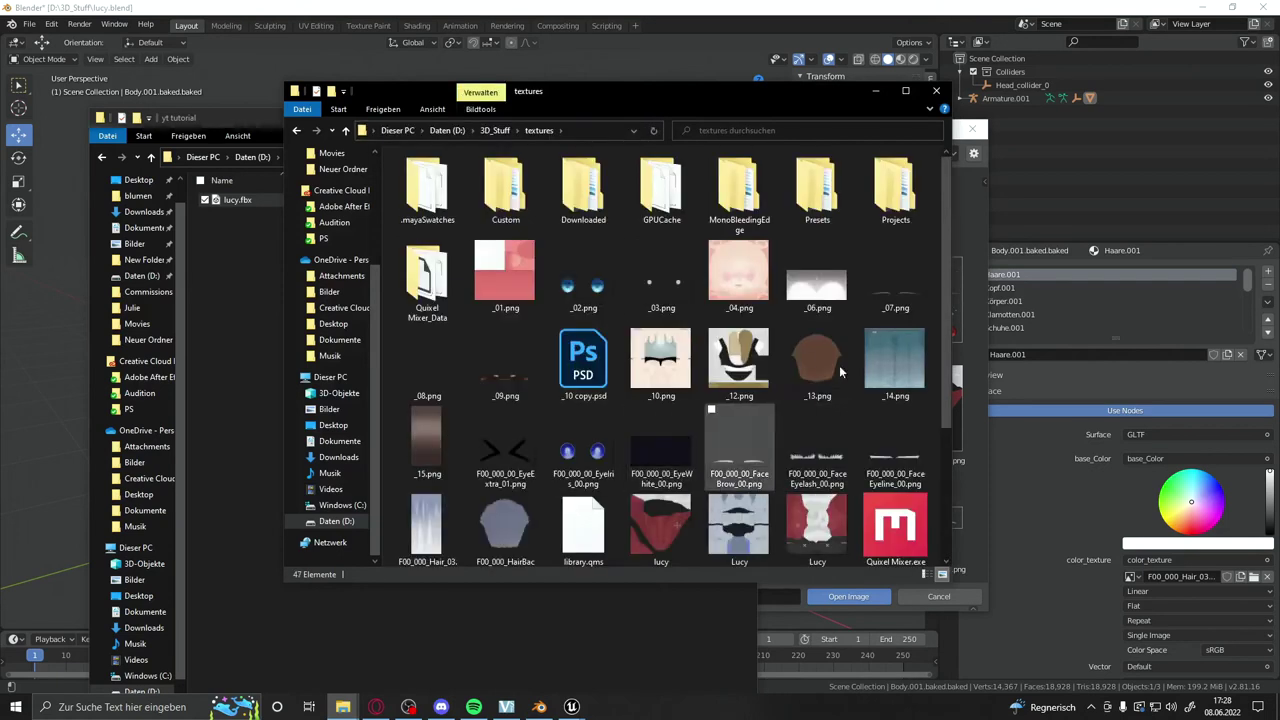
left_click(973, 154)
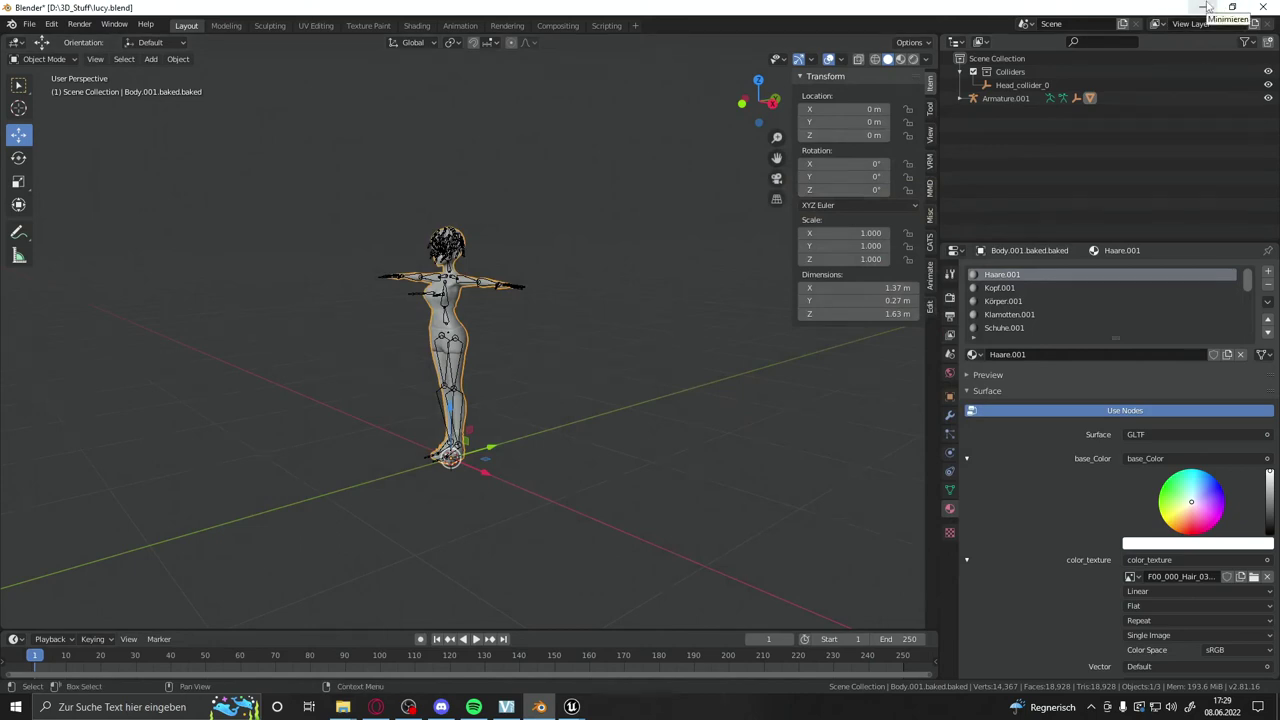
Minimize Blender and the textures Explorer window to reveal the yt tutorial folder.
left_click(1204, 7)
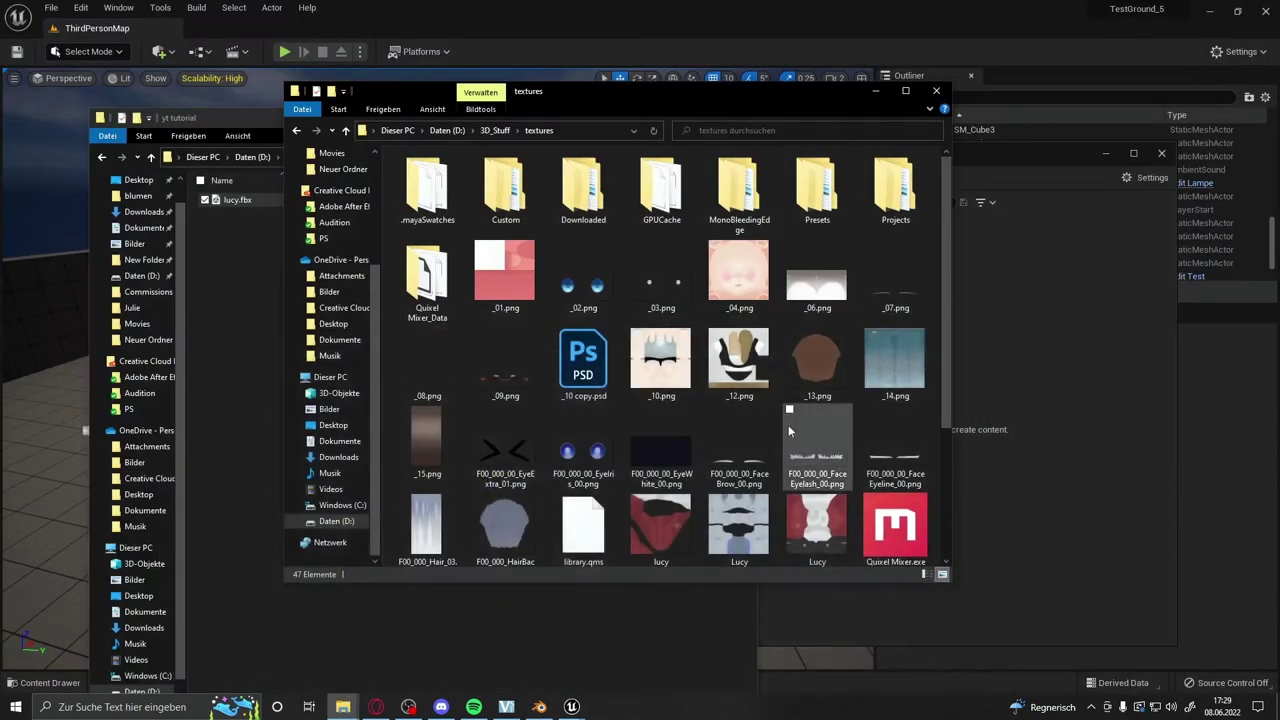
scroll(789, 431, "down", 2)
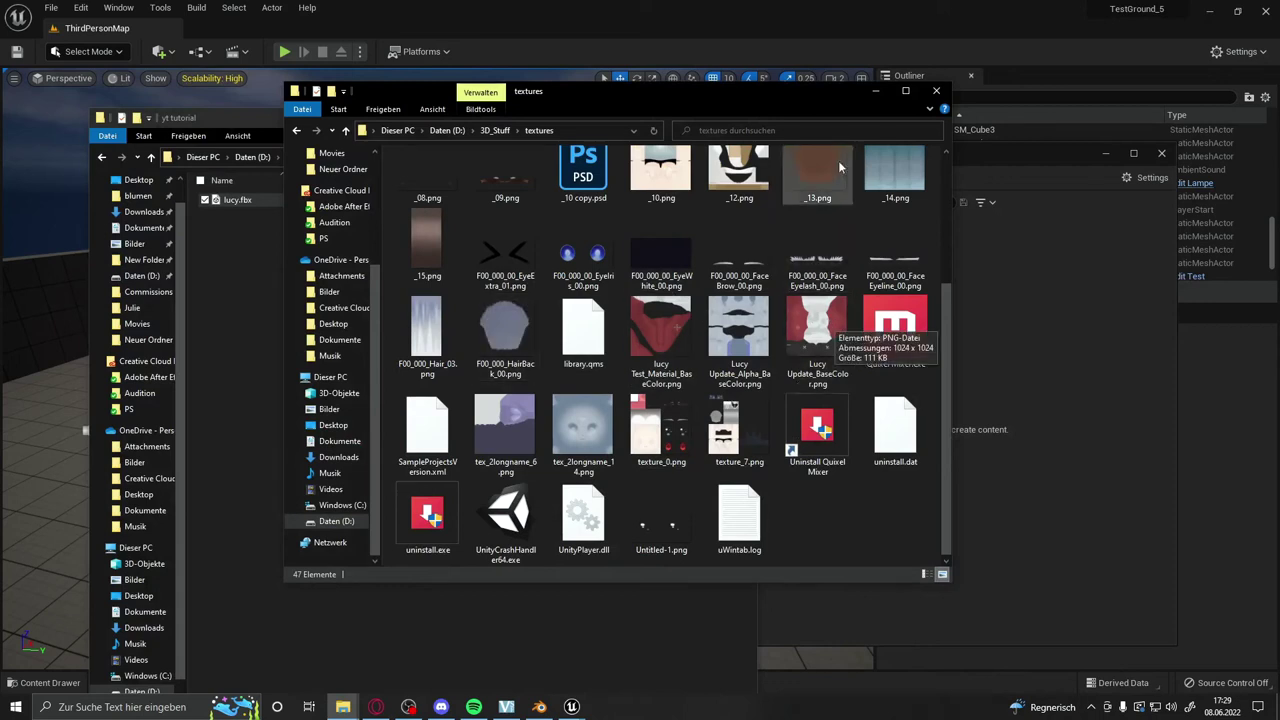
left_click(876, 92)
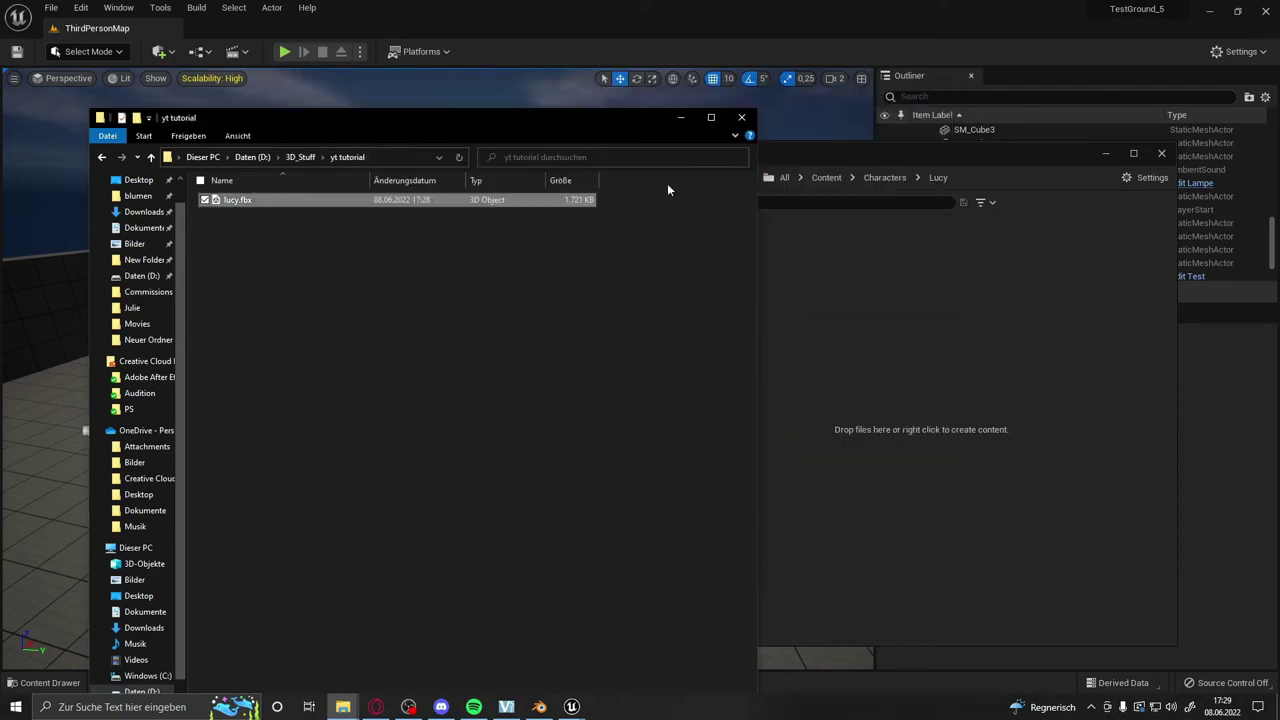
Open Characters/Lucy in Unreal's Content Browser and bring the yt tutorial Explorer window forward.
left_click(926, 303)
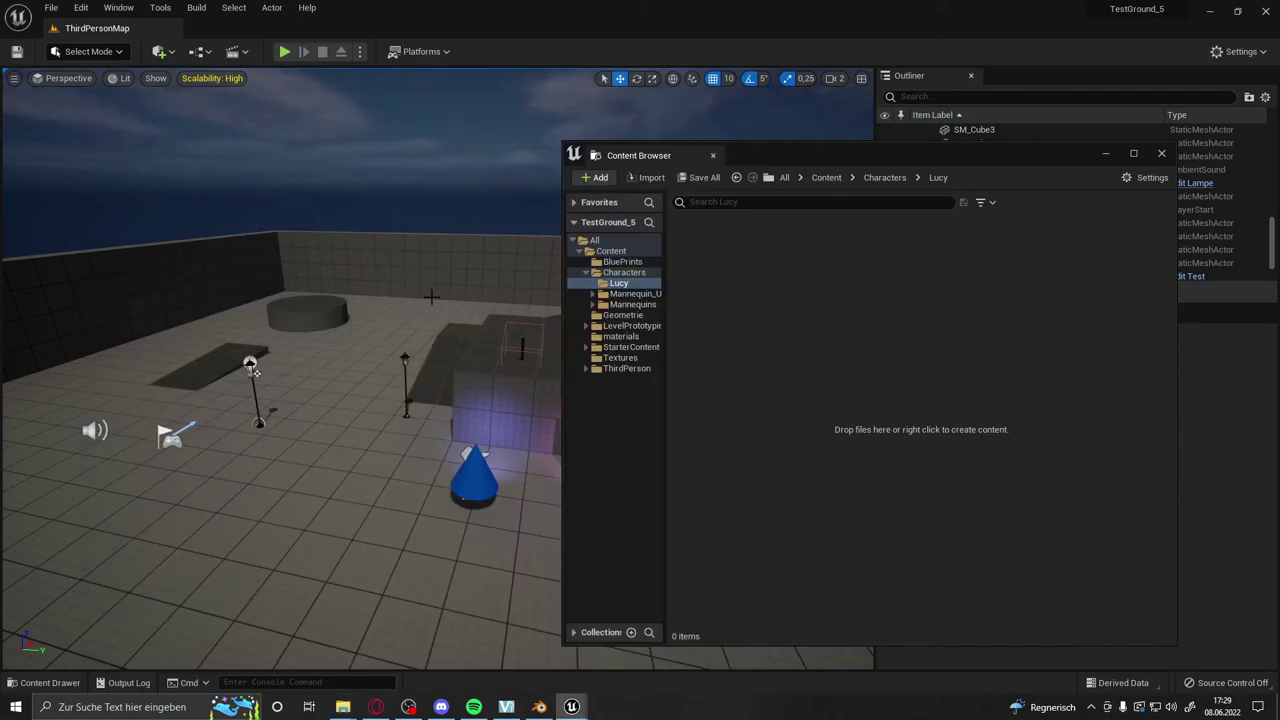
mouse_move(436, 262)
right_mouse_down()
mouse_move(425, 266)
mouse_move(519, 286)
mouse_move(377, 405)
right_mouse_up()
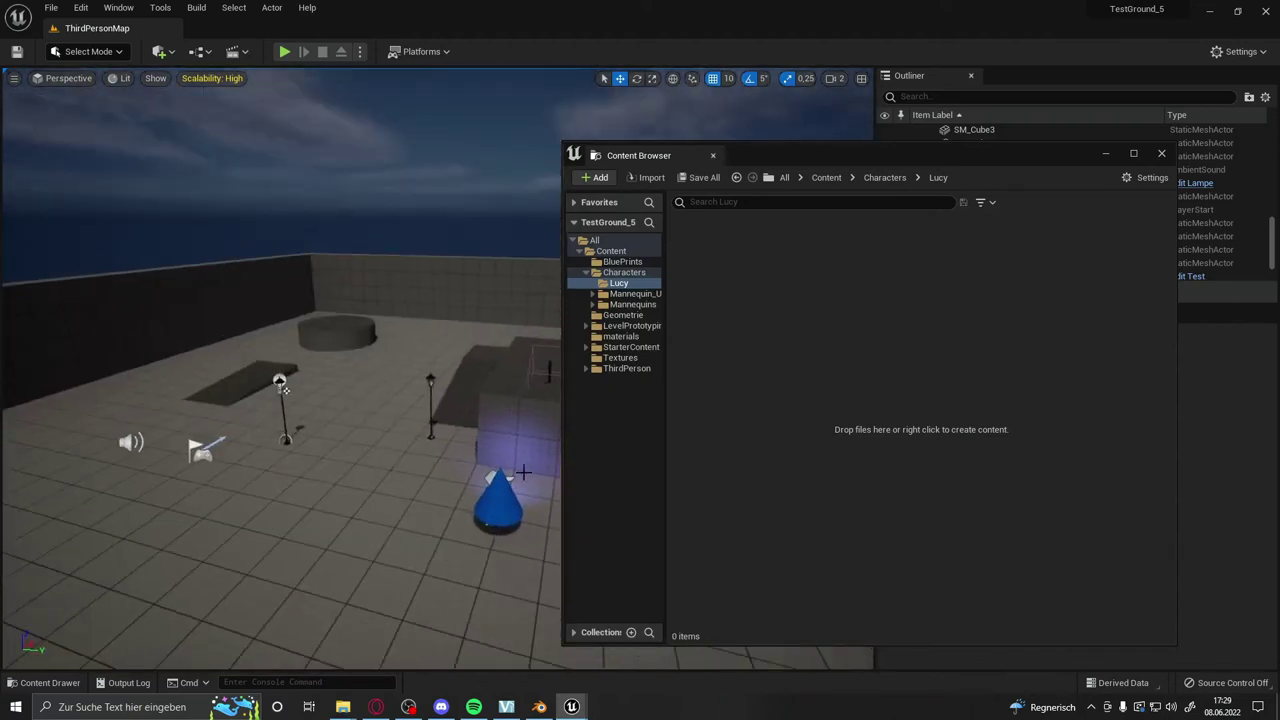
left_click(622, 272)
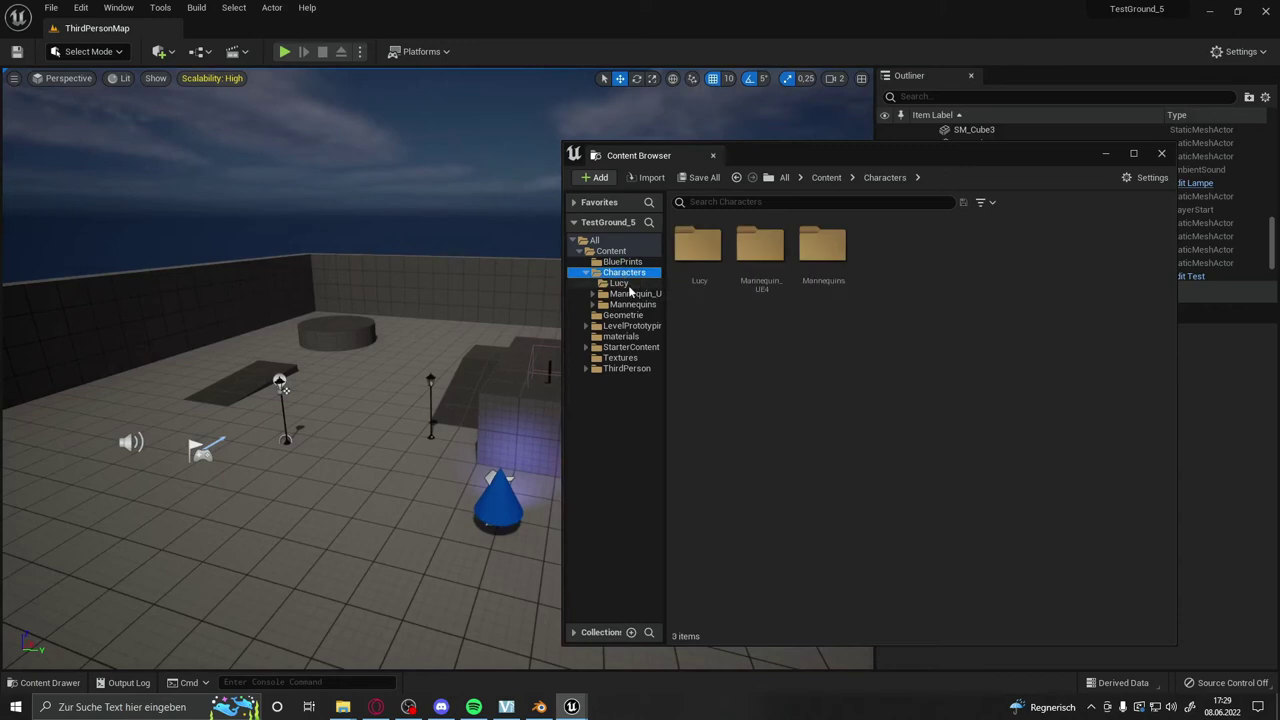
left_click(618, 283)
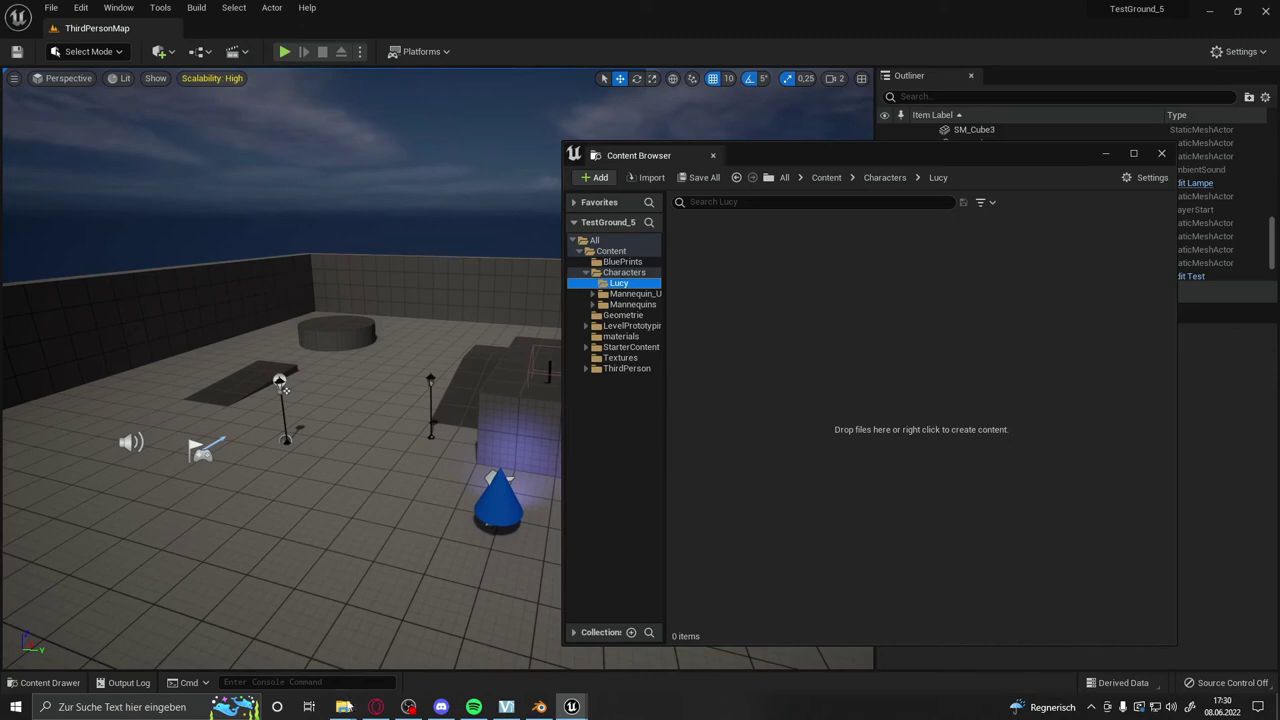
mouse_move(343, 708)
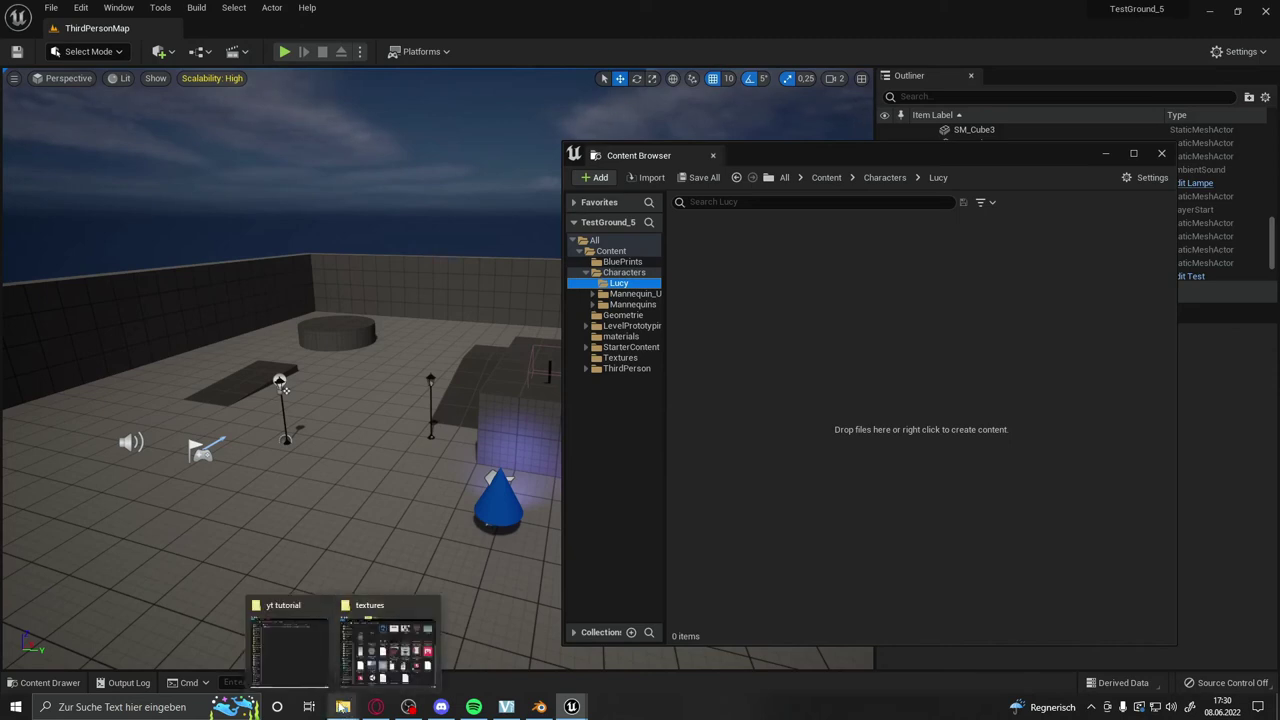
left_click(314, 662)
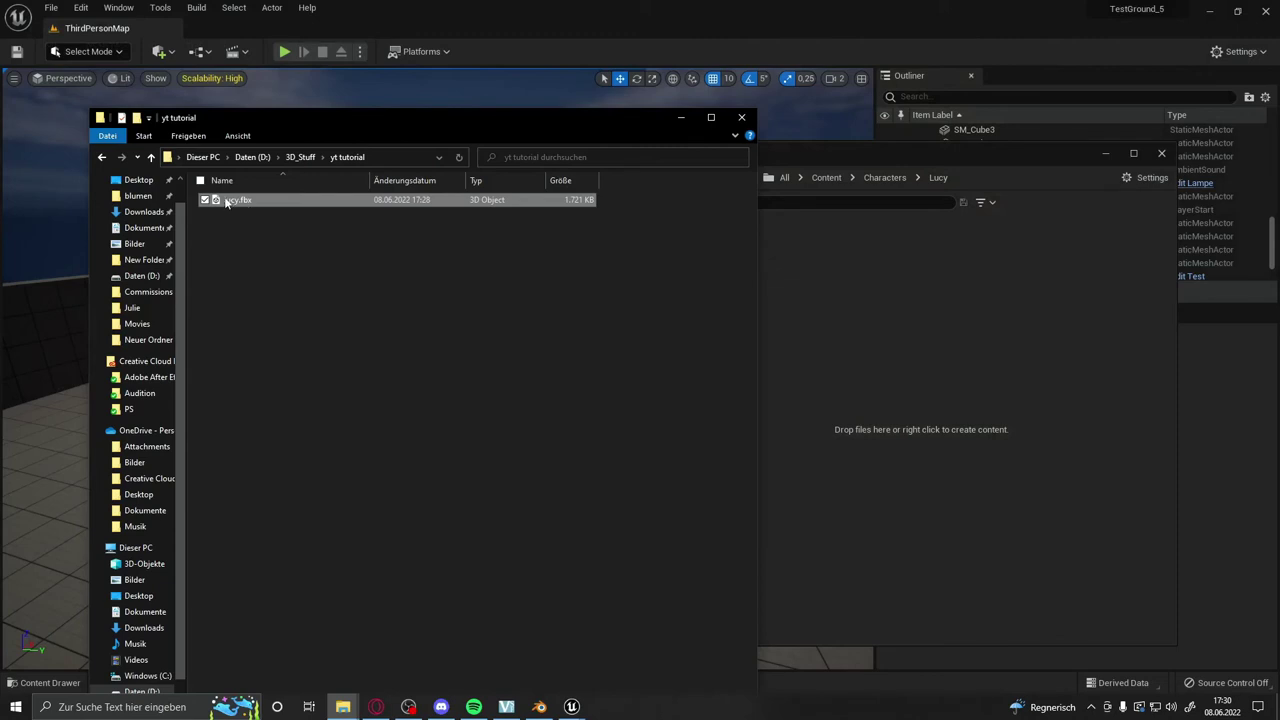
Drag lucy.fbx into the Lucy content folder and minimize Explorer to see the FBX import options.
left_click_drag(232, 203, 972, 335)
left_click(679, 121)
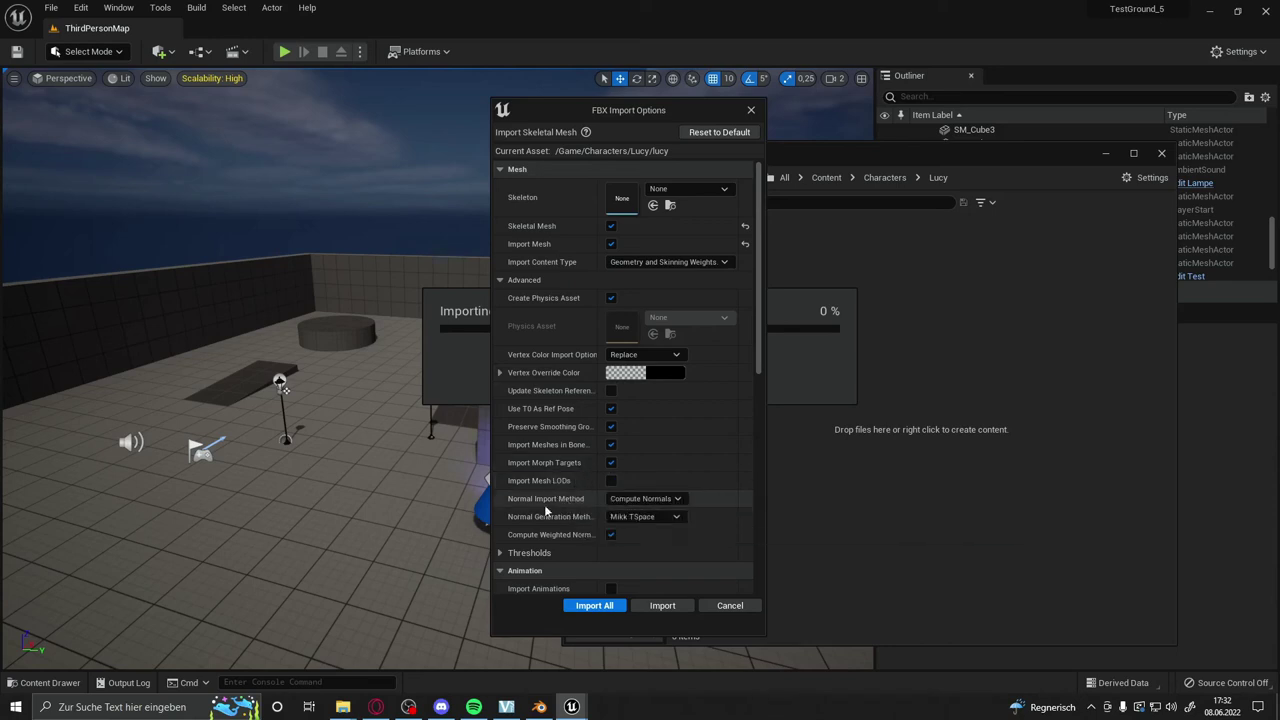
scroll(535, 530, "down", 2)
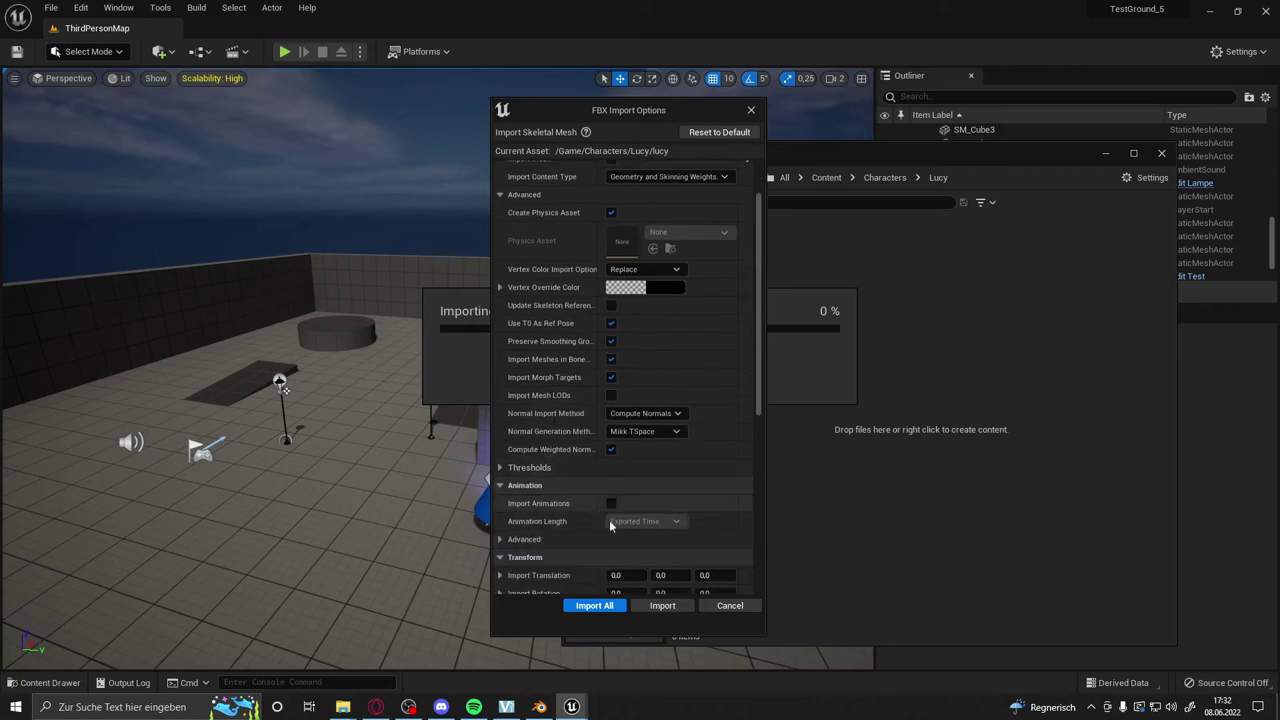
scroll(640, 518, "down", 2)
scroll(632, 514, "down", 1)
scroll(632, 514, "down", 1)
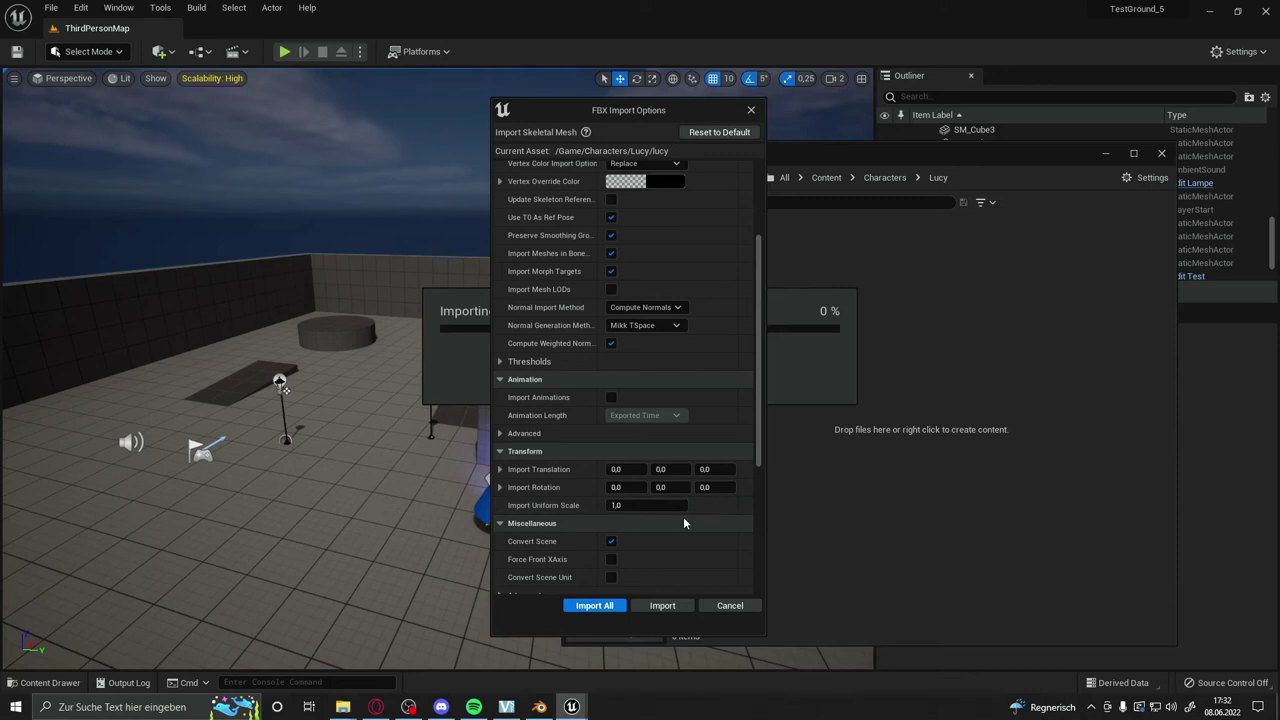
scroll(683, 516, "down", 5)
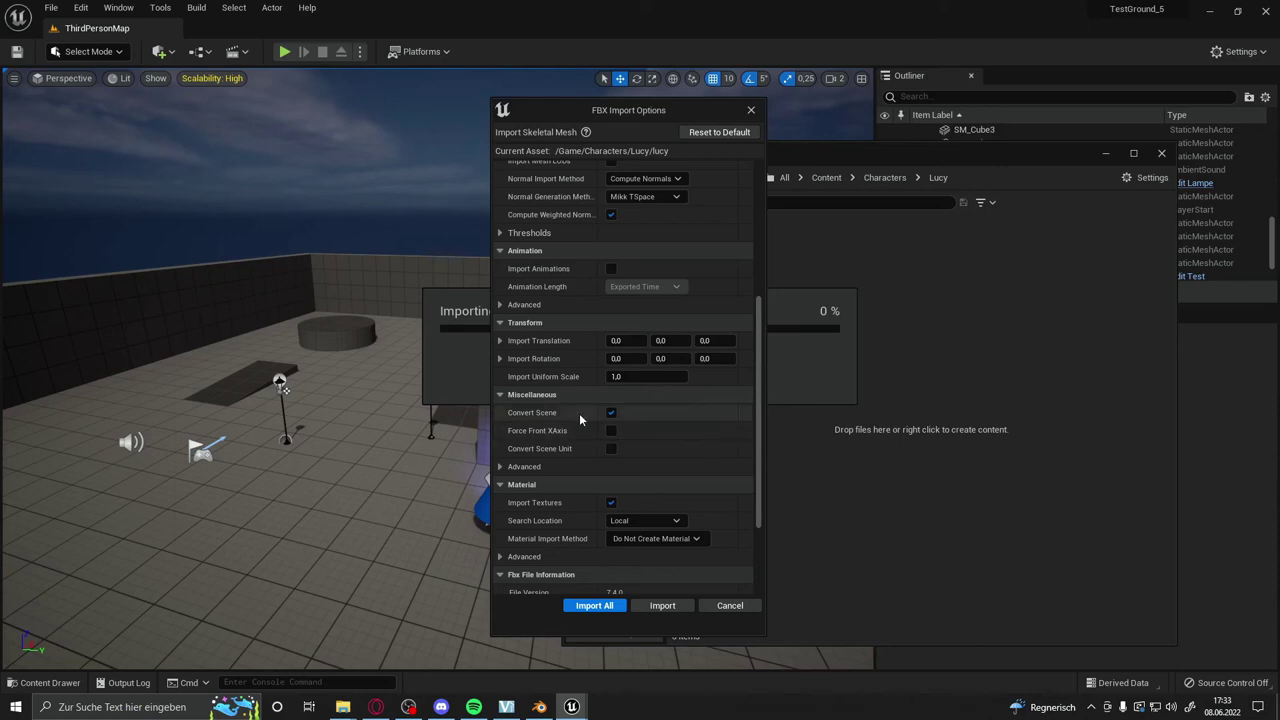
scroll(617, 397, "down", 3)
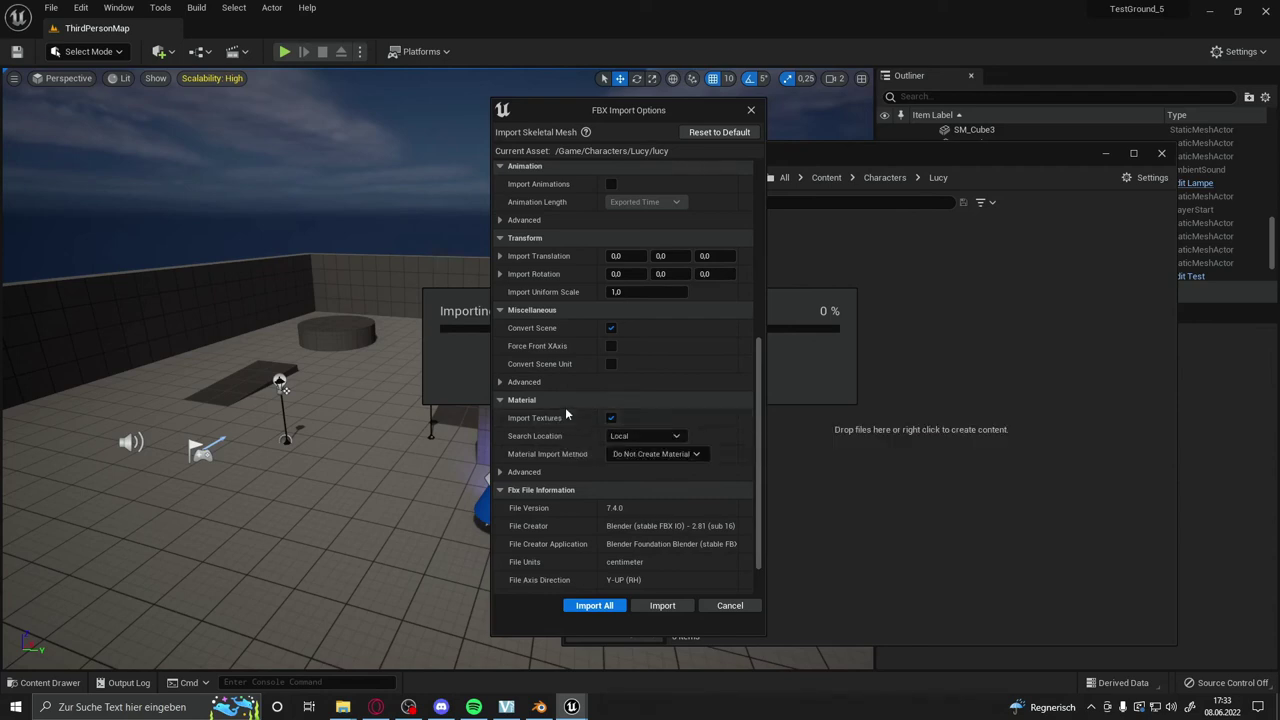
left_click(661, 435)
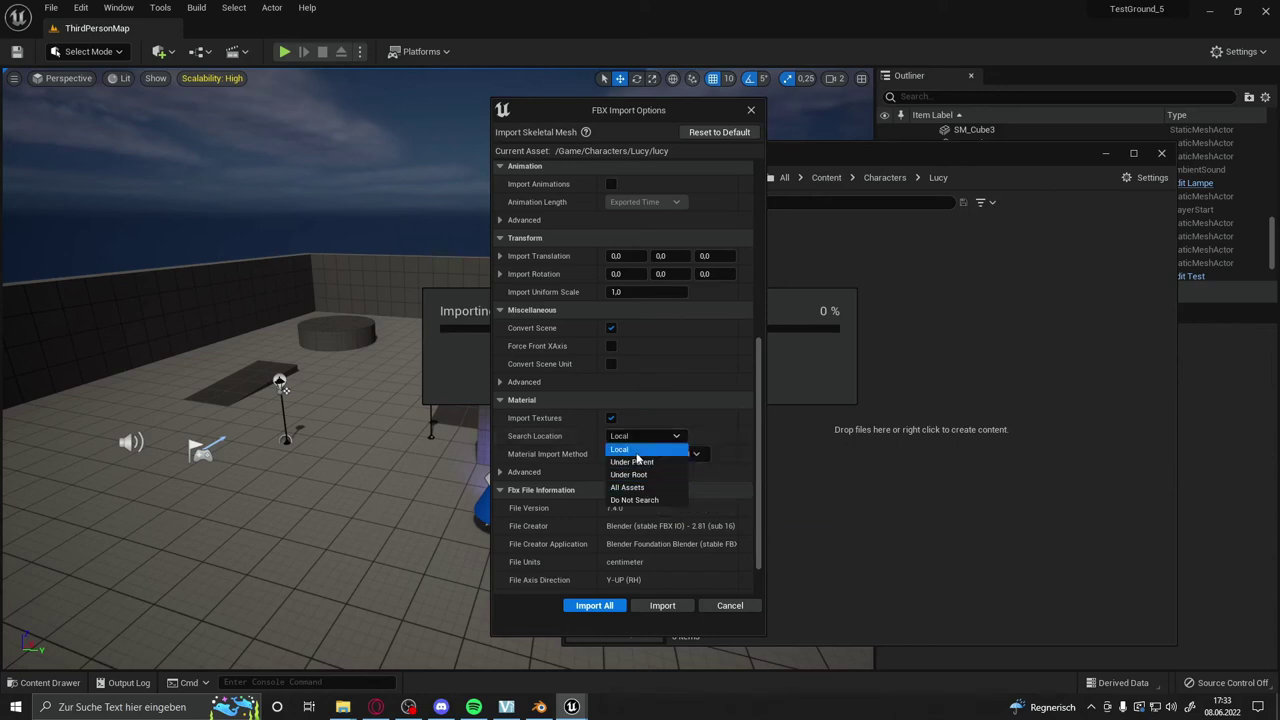
left_click(637, 450)
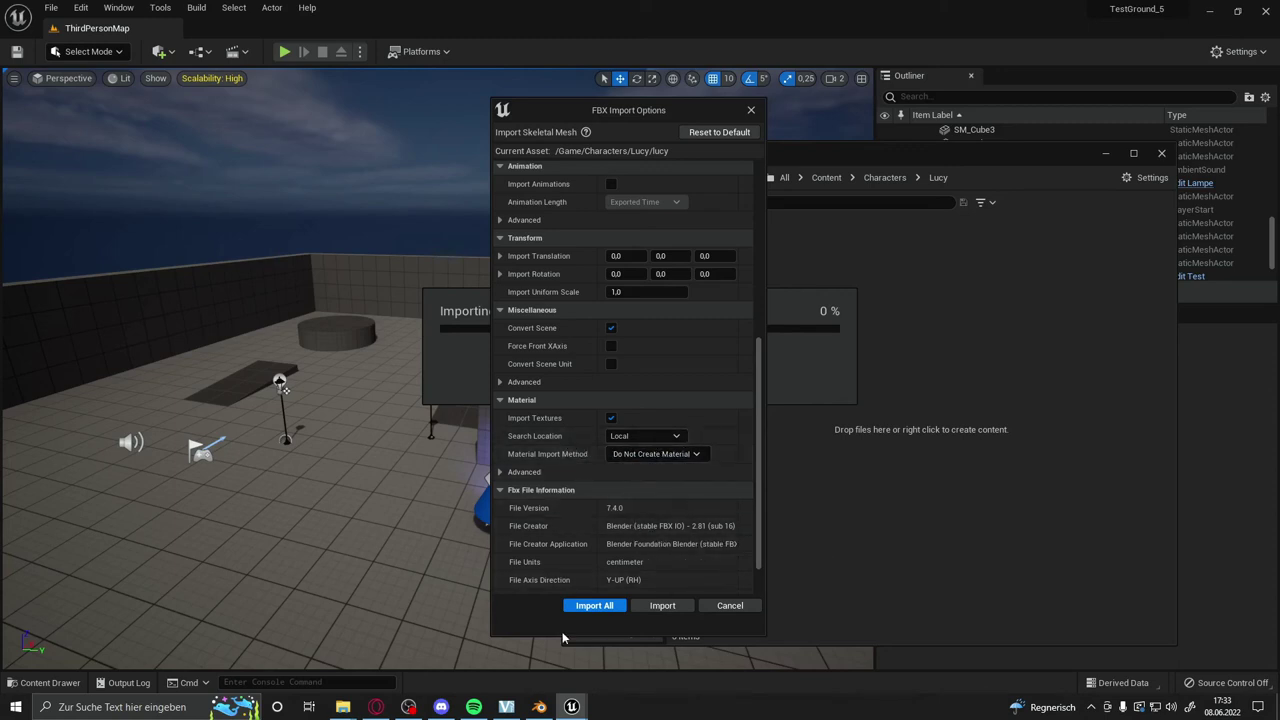
scroll(604, 514, "down", 2)
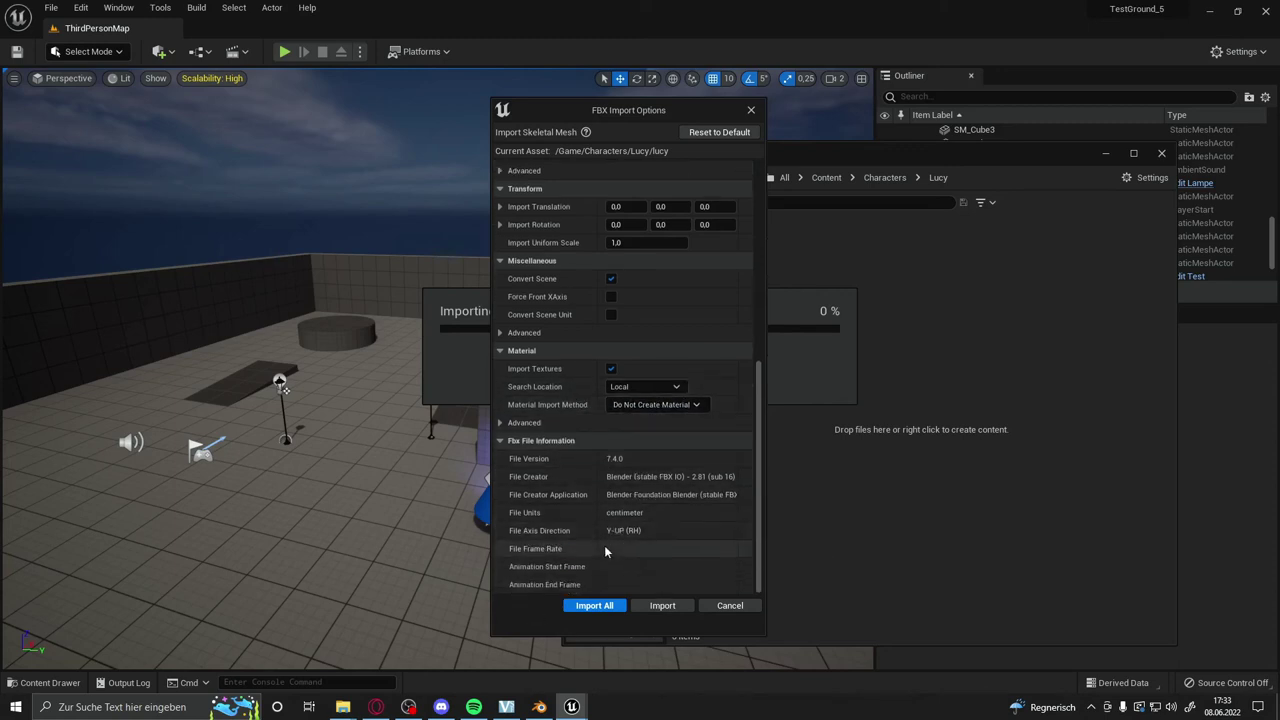
Import lucy.fbx with the current FBX options and close the import Message Log.
left_click(664, 607)
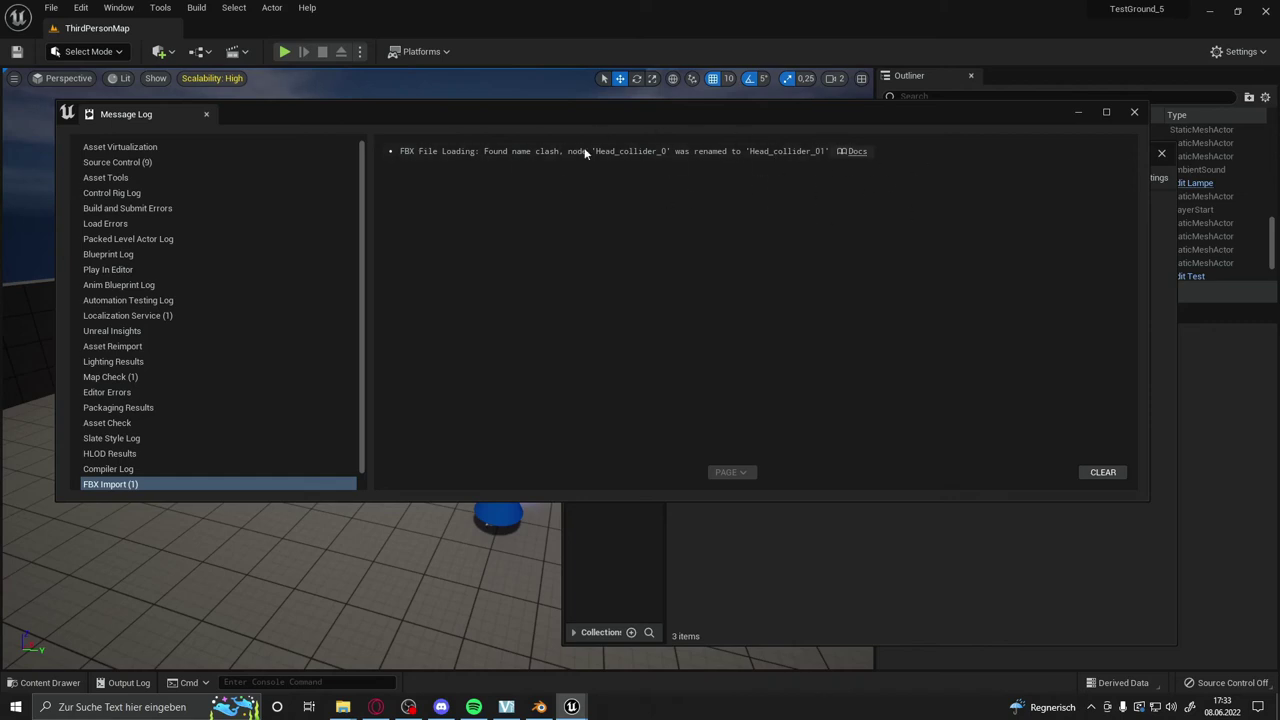
left_click(1136, 112)
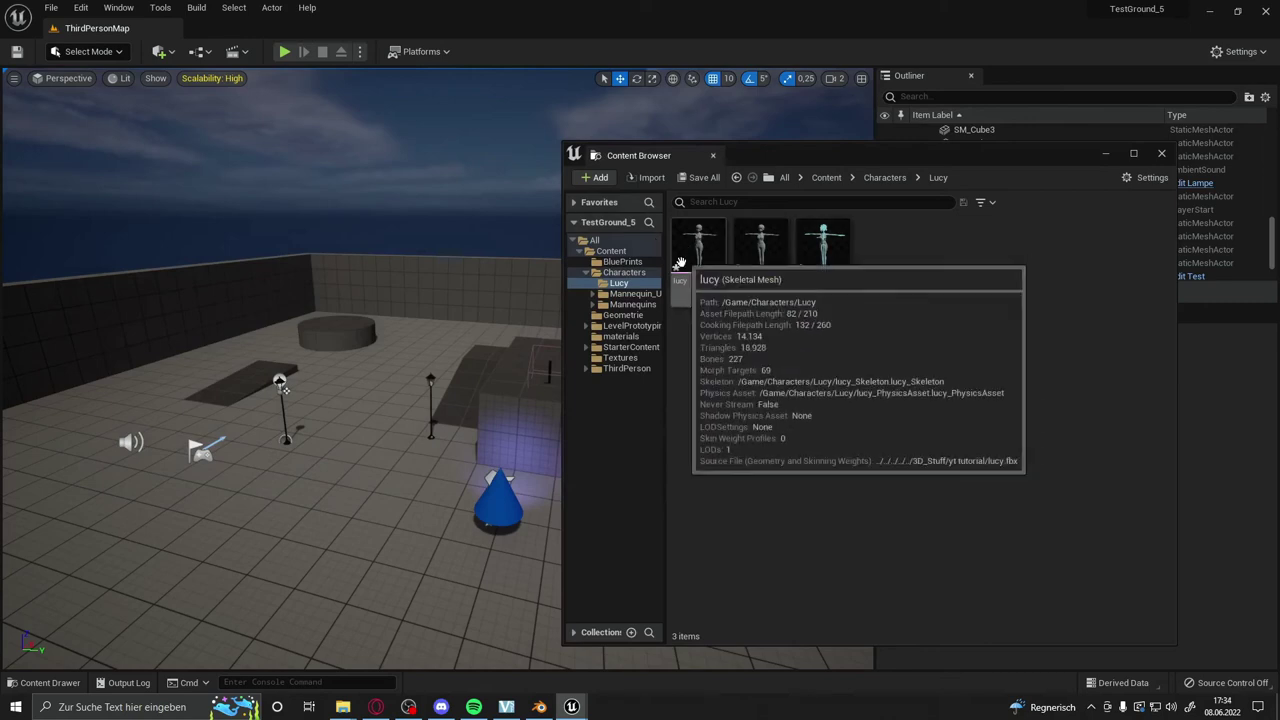
mouse_move(696, 272)
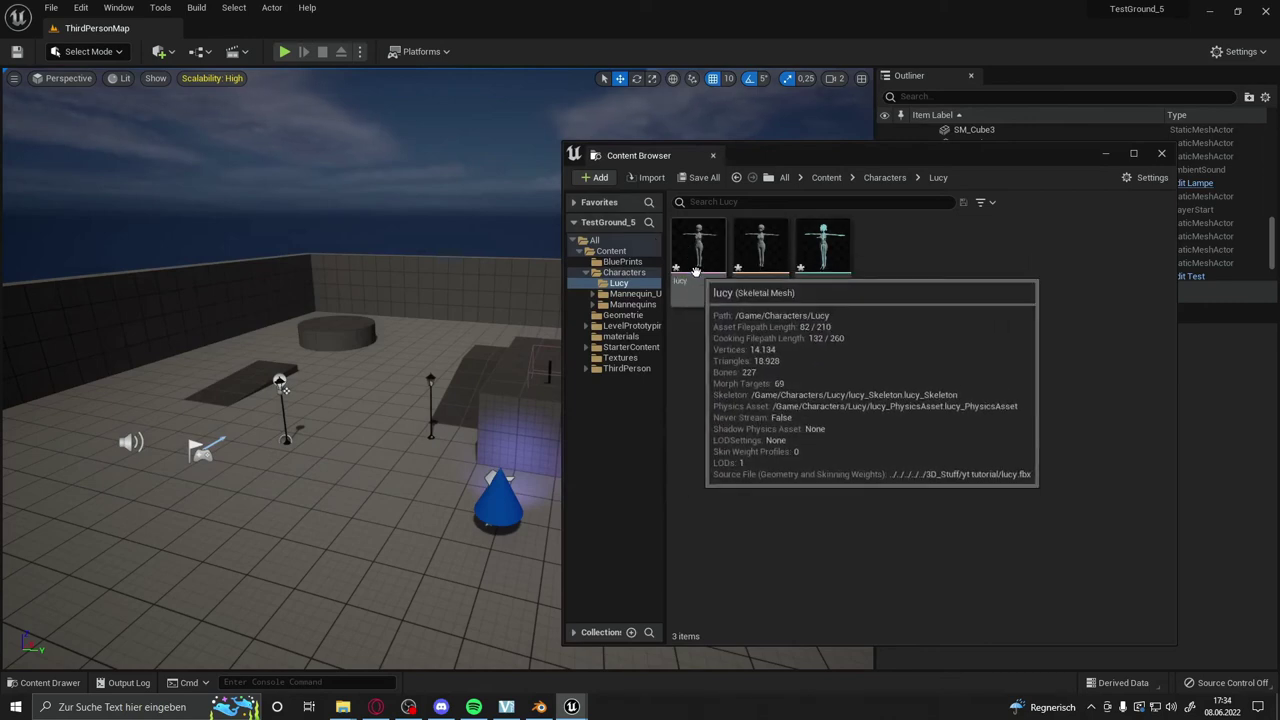
Open the lucy skeletal mesh, test a face morph target, and show bones as Selected Only.
left_click(696, 272)
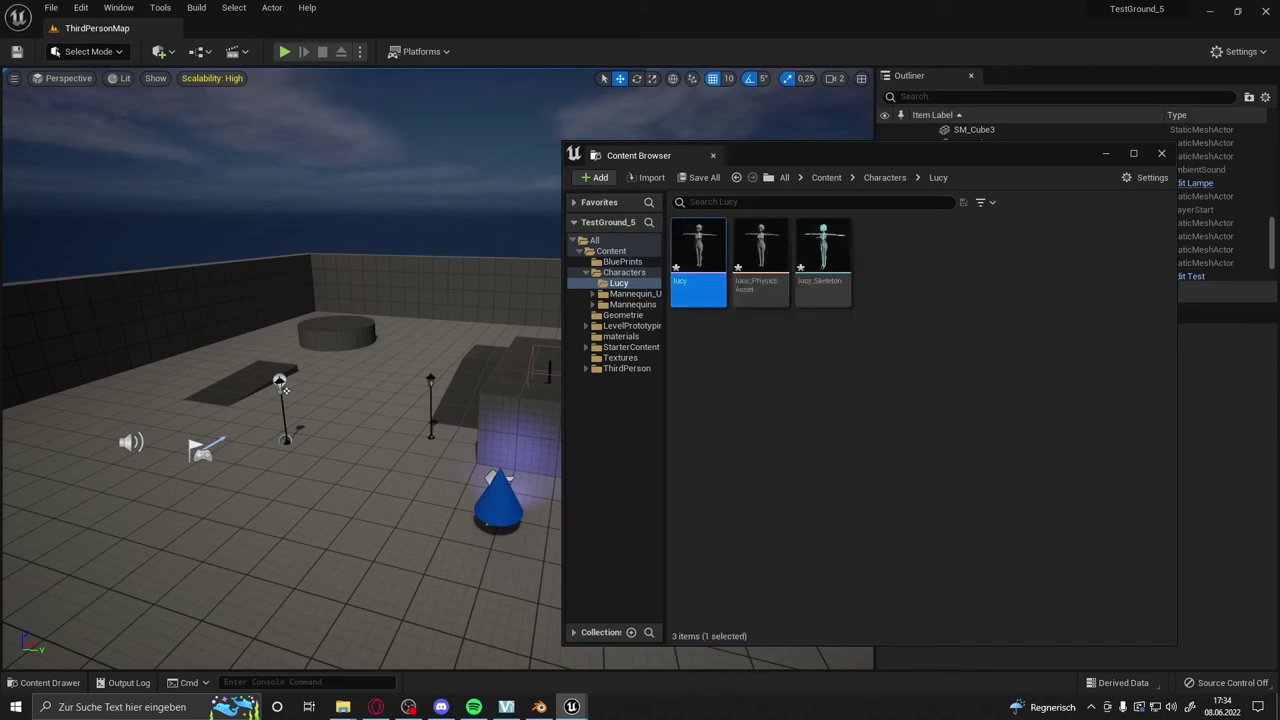
left_click_drag(268, 141, 304, 94)
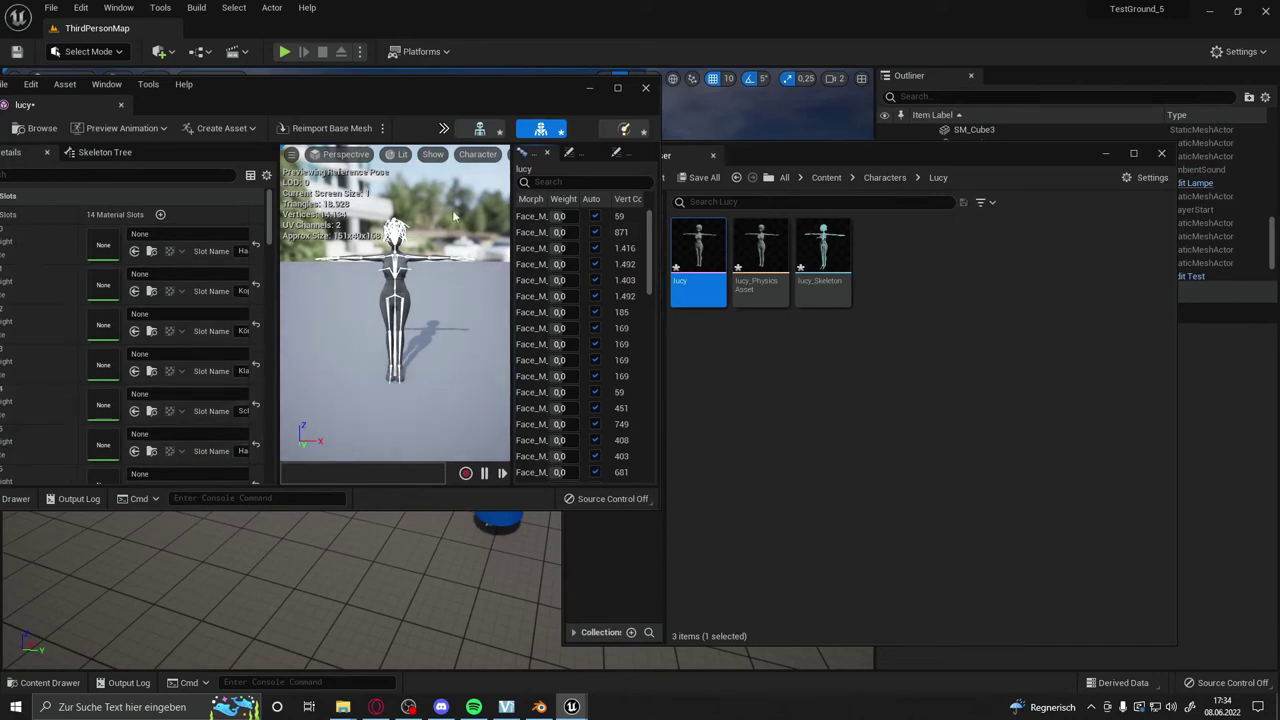
scroll(341, 404, "up", 6)
middle_click_drag(341, 404, 341, 250)
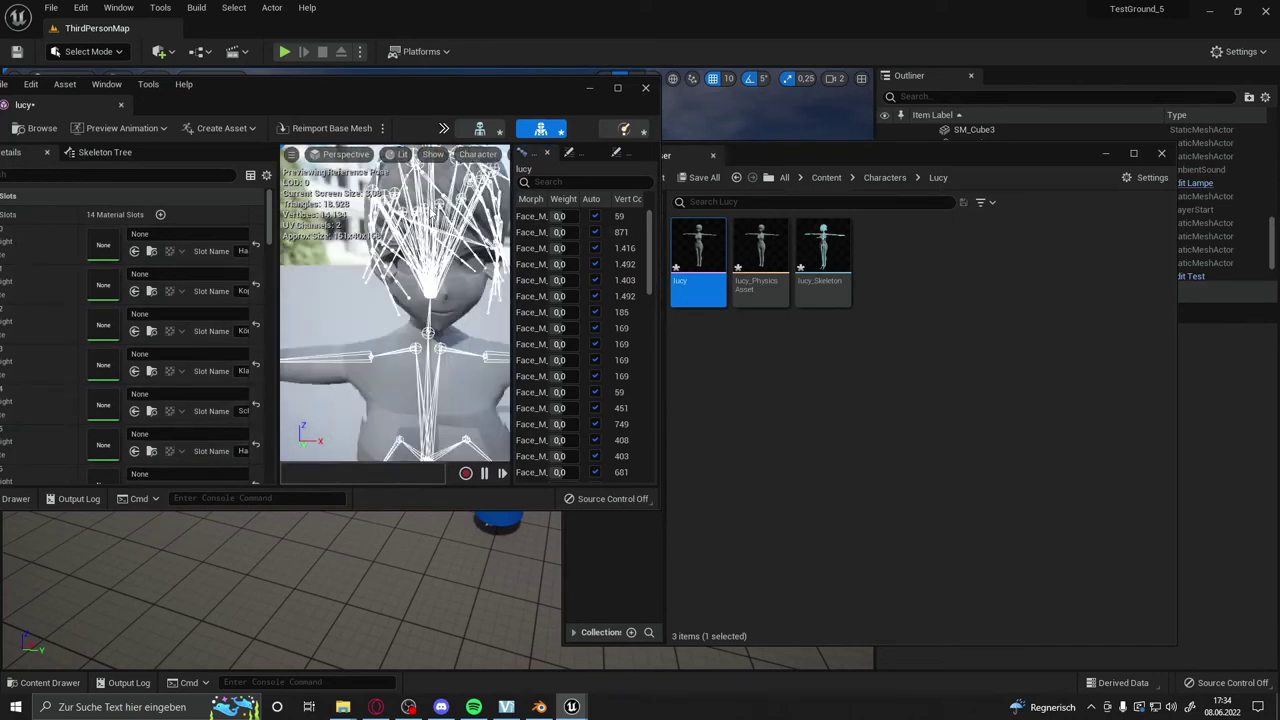
left_click_drag(560, 248, 587, 253)
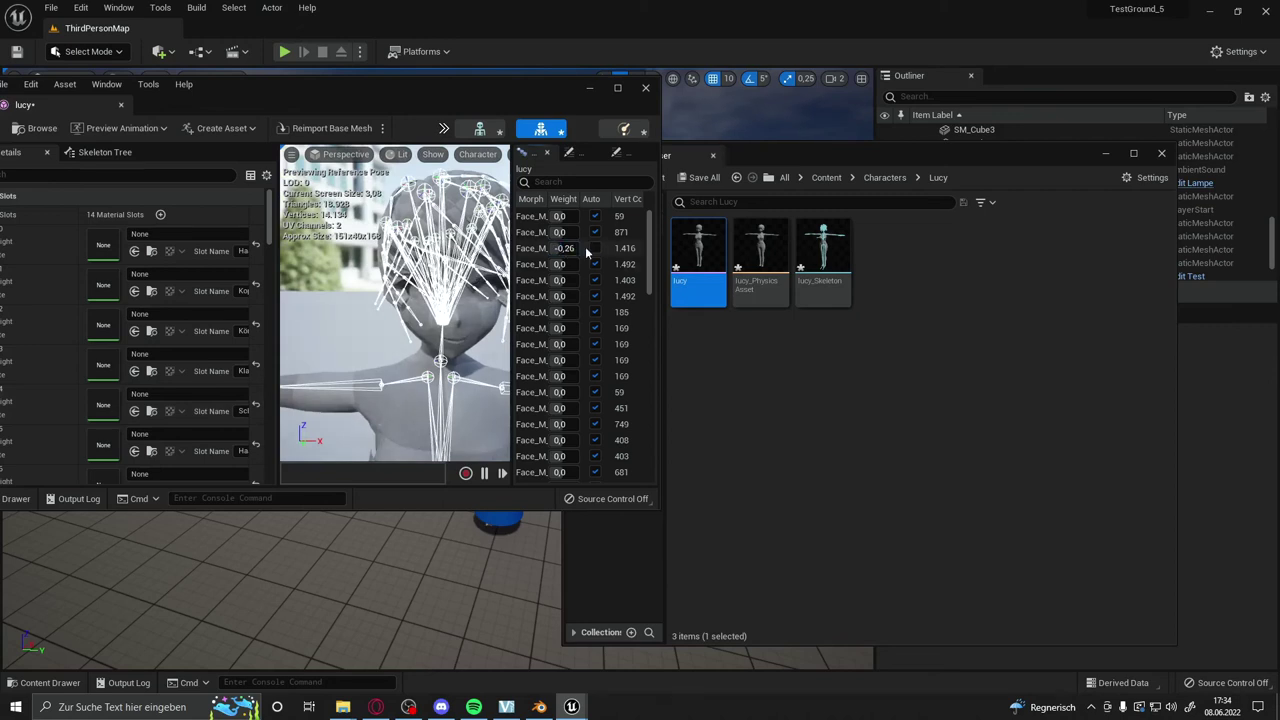
left_click(558, 248)
left_click(477, 154)
mouse_move(500, 219)
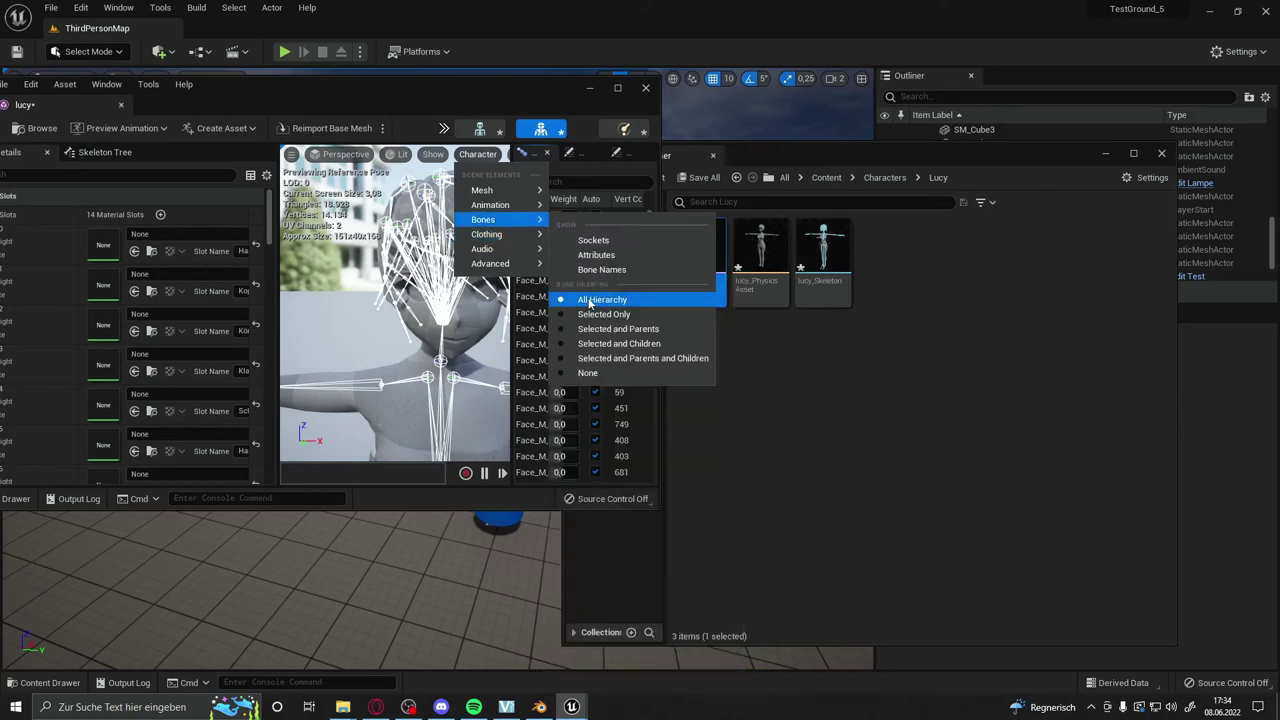
left_click(603, 314)
scroll(432, 318, "down", 5)
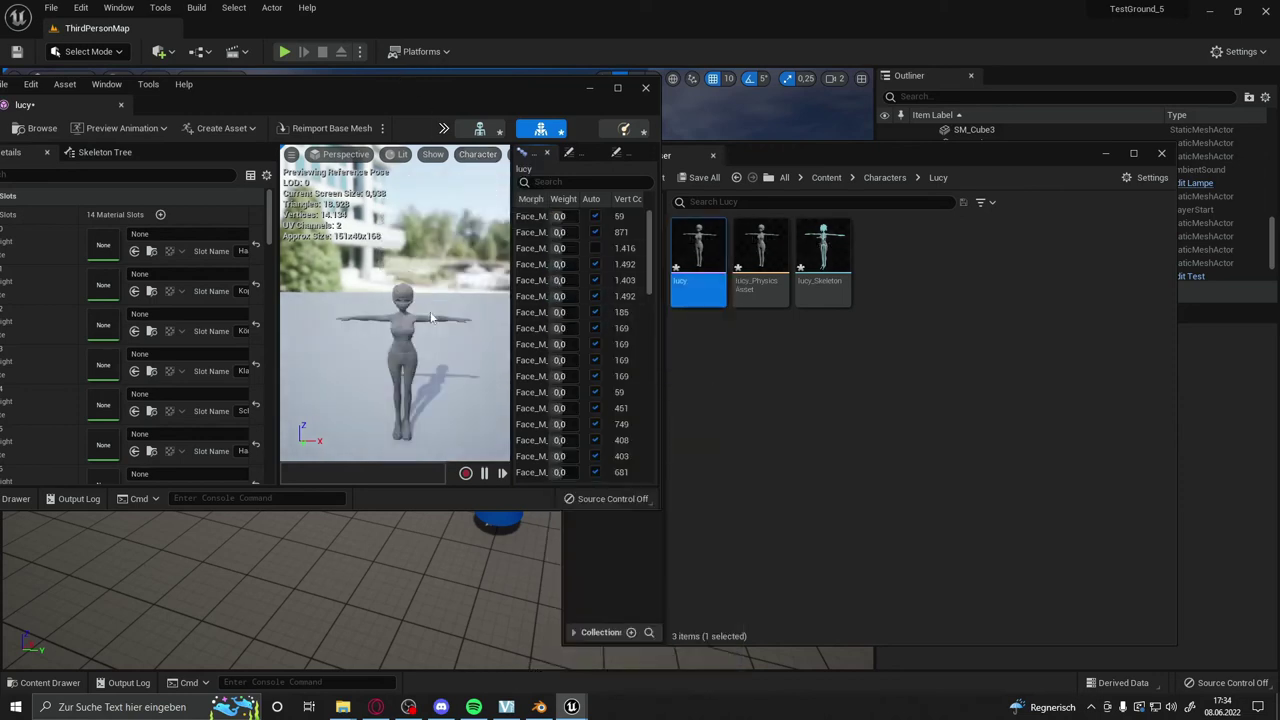
Save all the newly imported lucy assets.
left_click(817, 354)
mouse_move(742, 258)
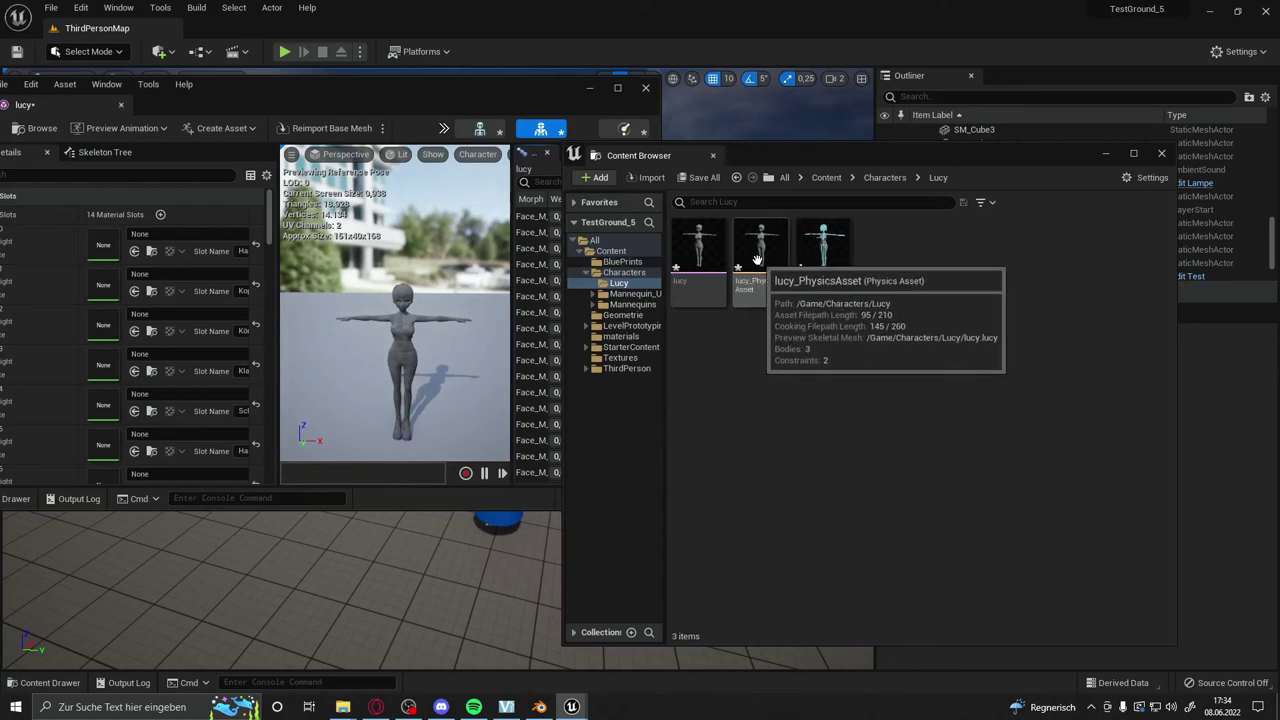
mouse_move(828, 285)
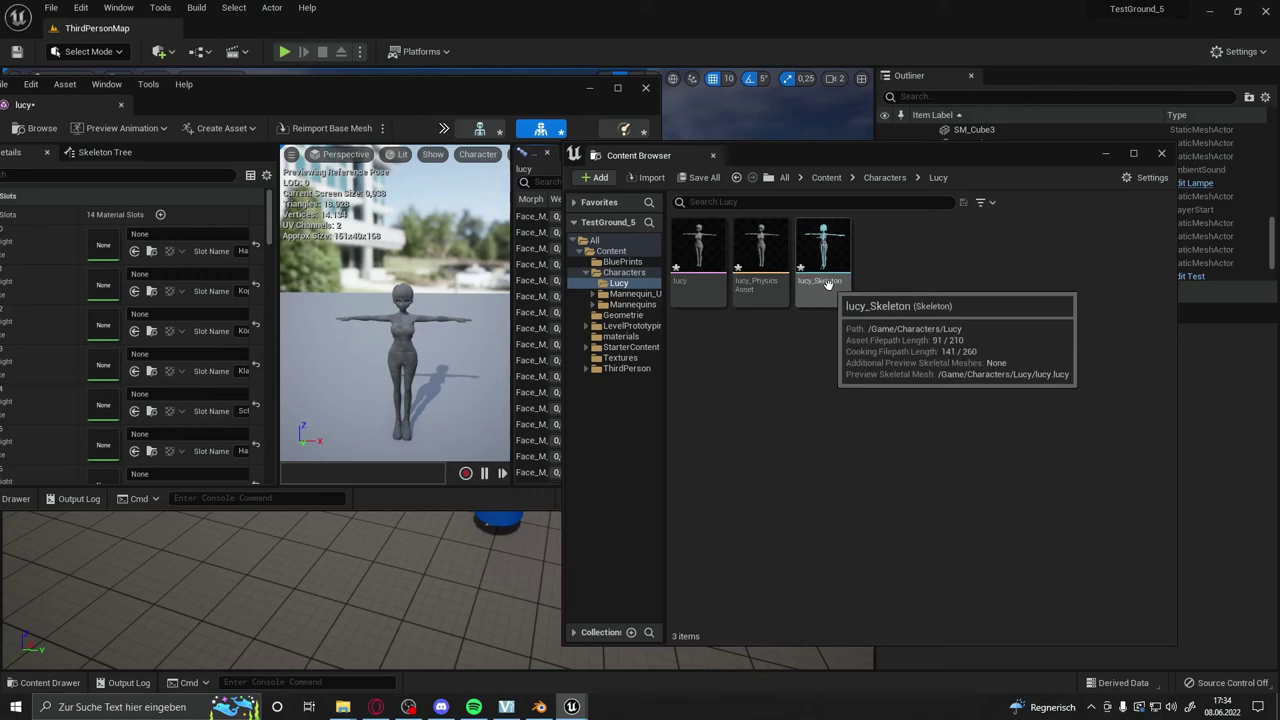
left_click(697, 177)
left_click(745, 500)
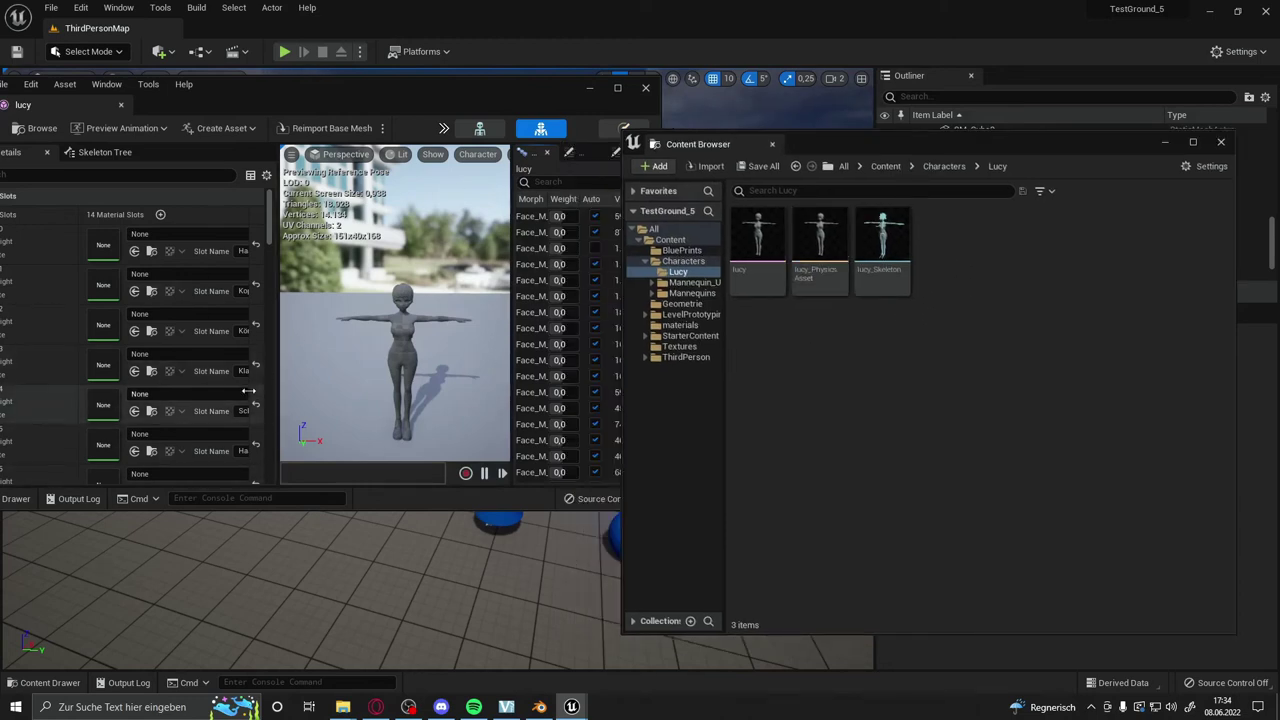
Create and open a materials folder inside Lucy, then bring up the textures folder window.
right_click(838, 358)
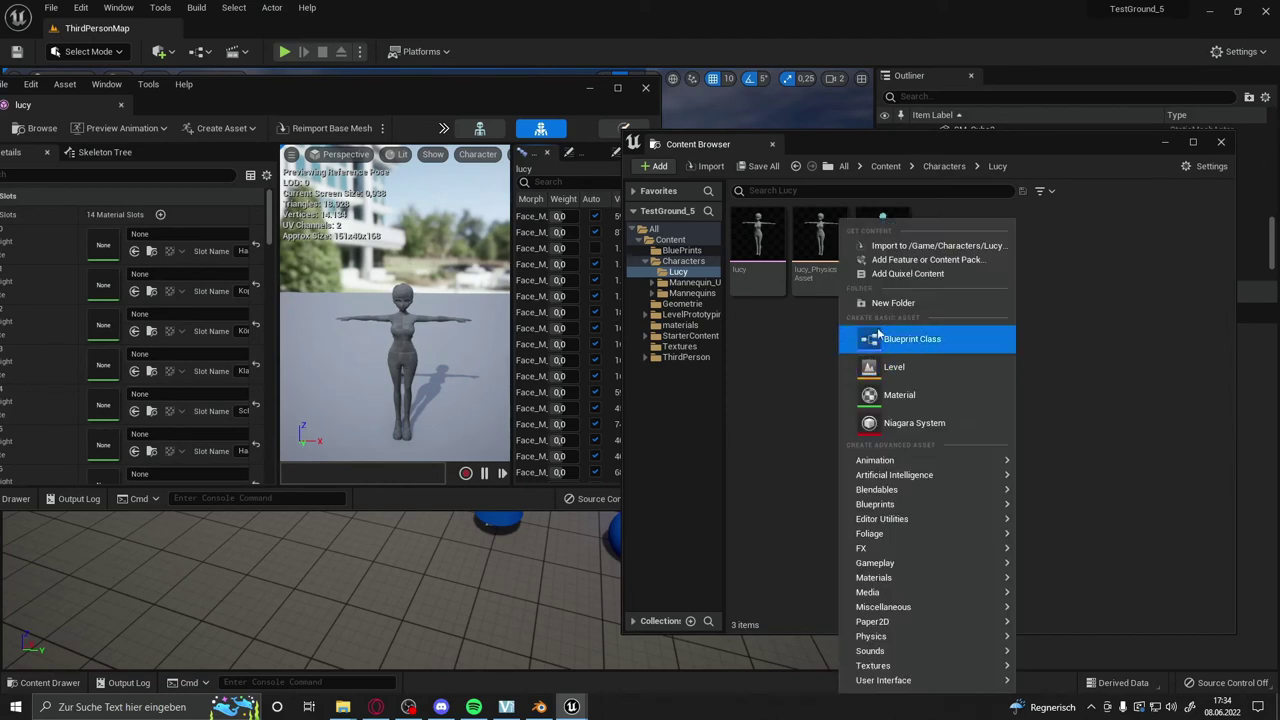
left_click(922, 302)
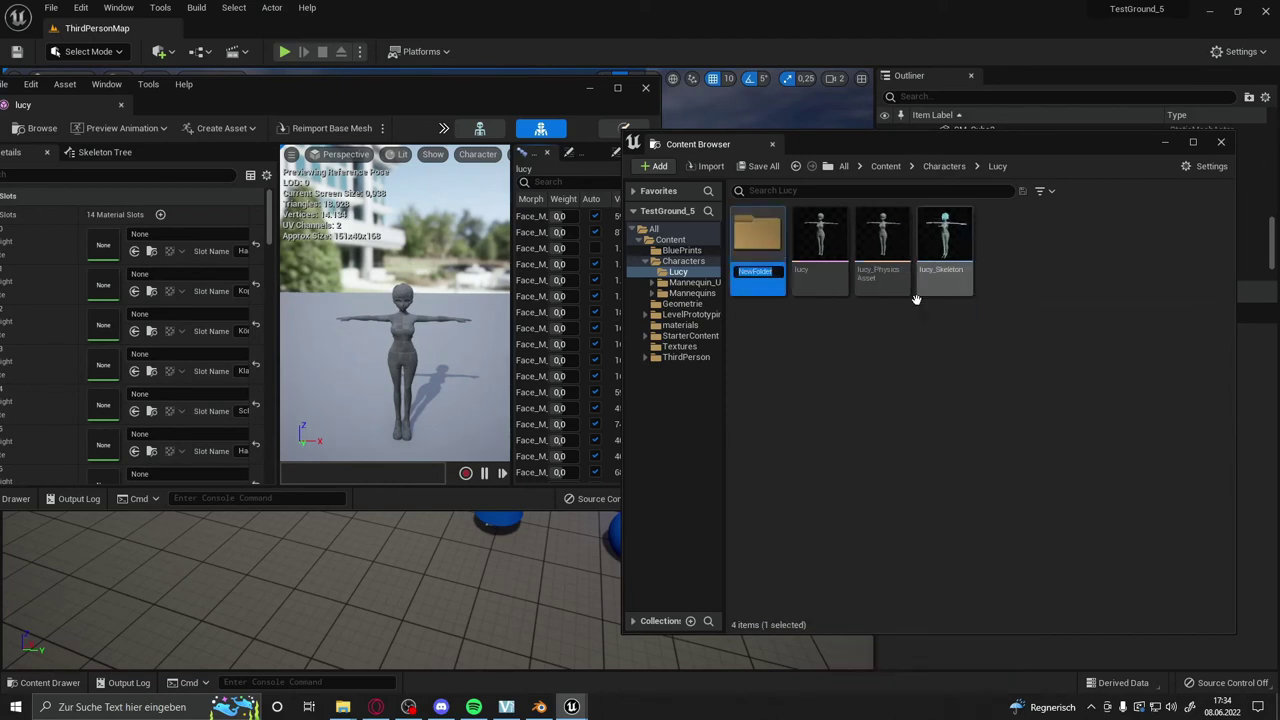
type("materials")
key("Return")
double_click(775, 244)
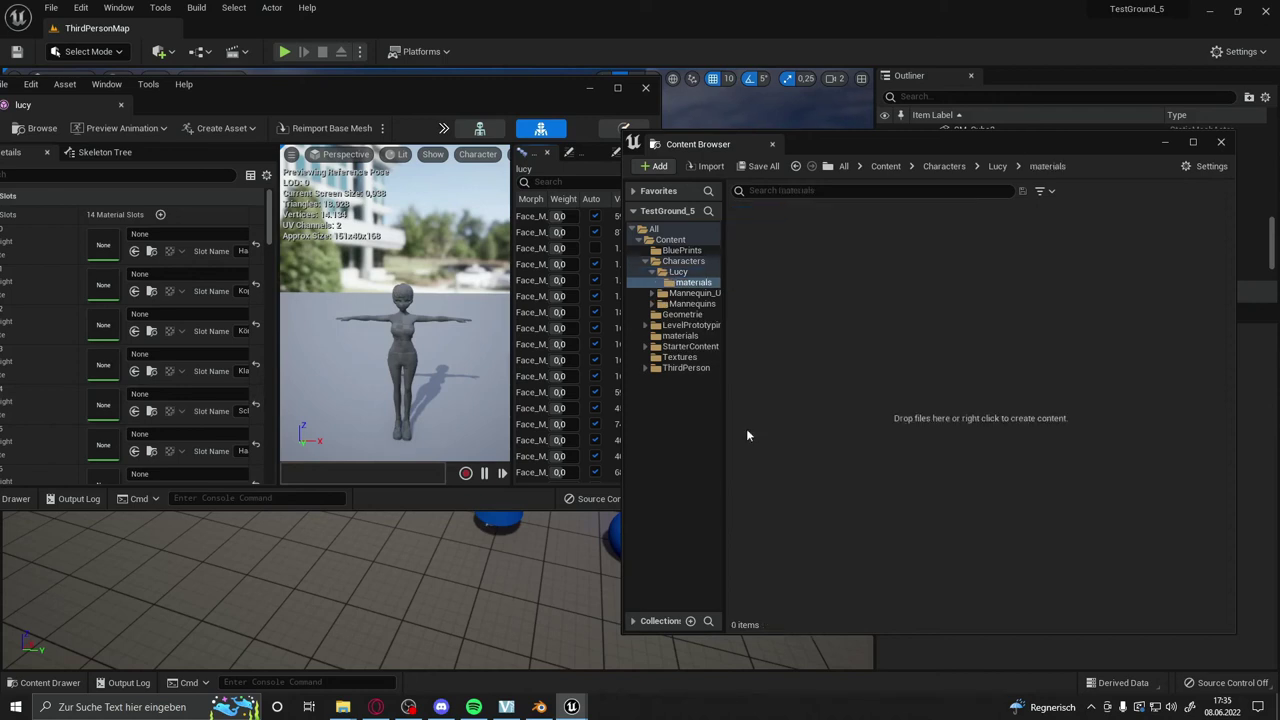
mouse_move(342, 707)
left_click(382, 665)
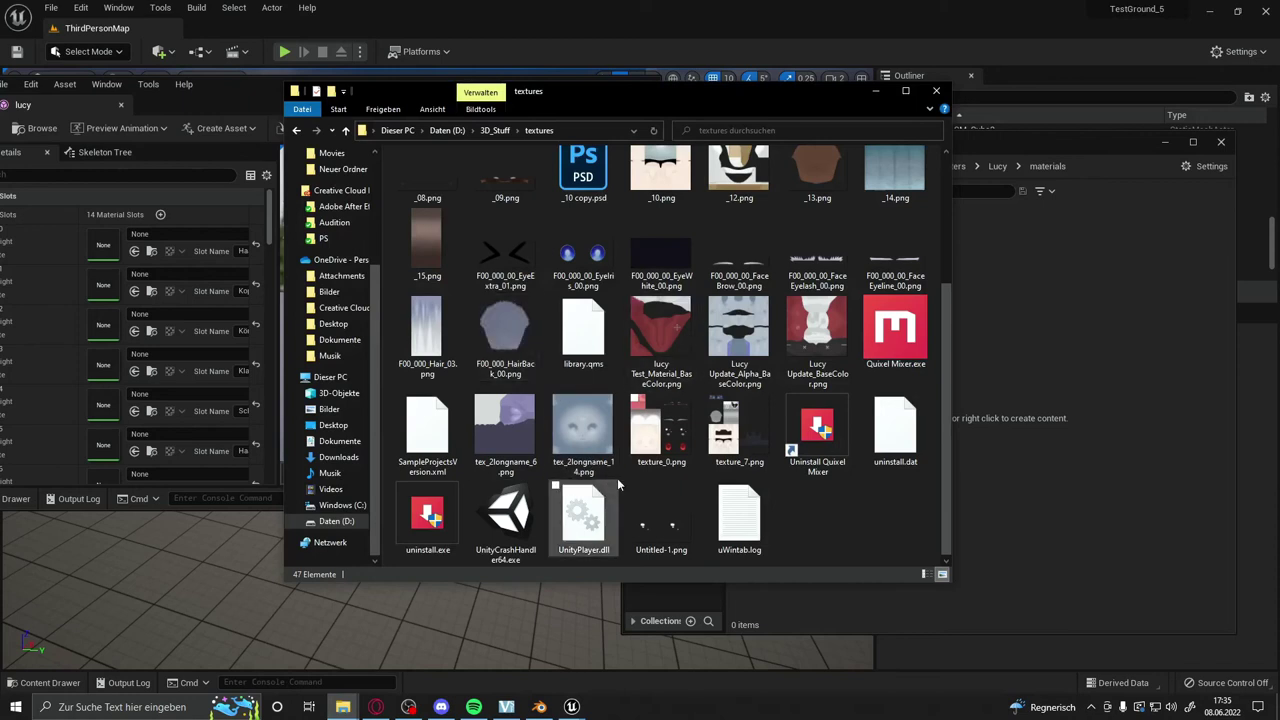
Select the fourteen texture files in D:\3D_Stuff\textures, including hair, face and eye images.
left_click(660, 515)
left_click(533, 440, "ctrl")
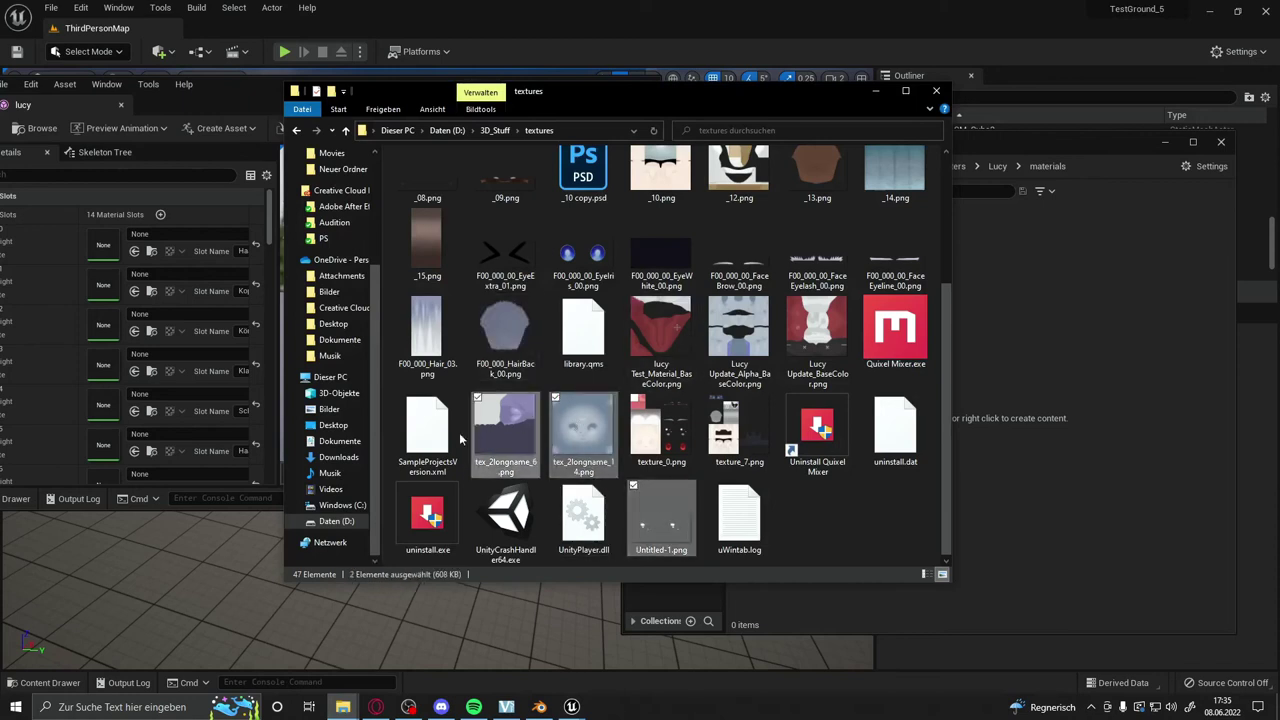
left_click(428, 430, "ctrl")
left_click(428, 330, "ctrl")
left_click(505, 330, "ctrl")
left_click(660, 330, "ctrl")
left_click(739, 330, "ctrl")
left_click(817, 330, "ctrl")
left_click(895, 250, "ctrl")
left_click(817, 250, "ctrl")
left_click(739, 250, "ctrl")
left_click(660, 250, "ctrl")
left_click(583, 250, "ctrl")
left_click(505, 250, "ctrl")
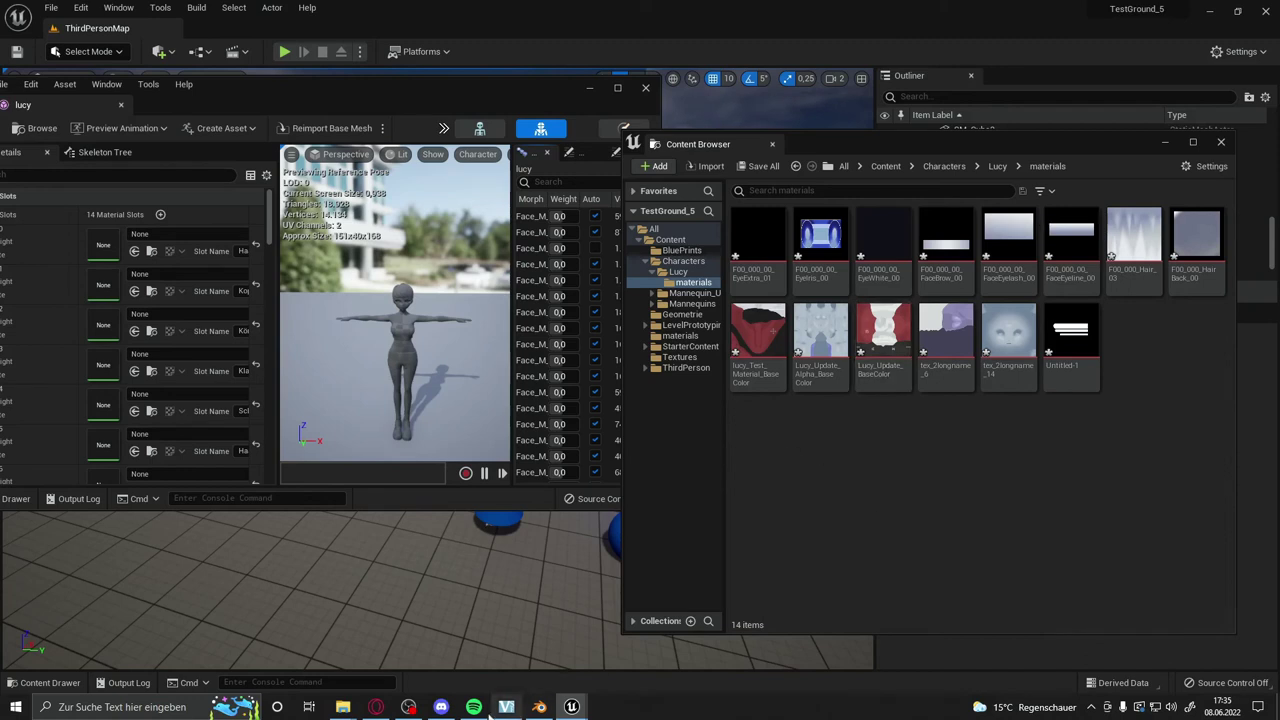
Save all the newly imported textures, then switch to the Bilder folder window.
left_click(758, 166)
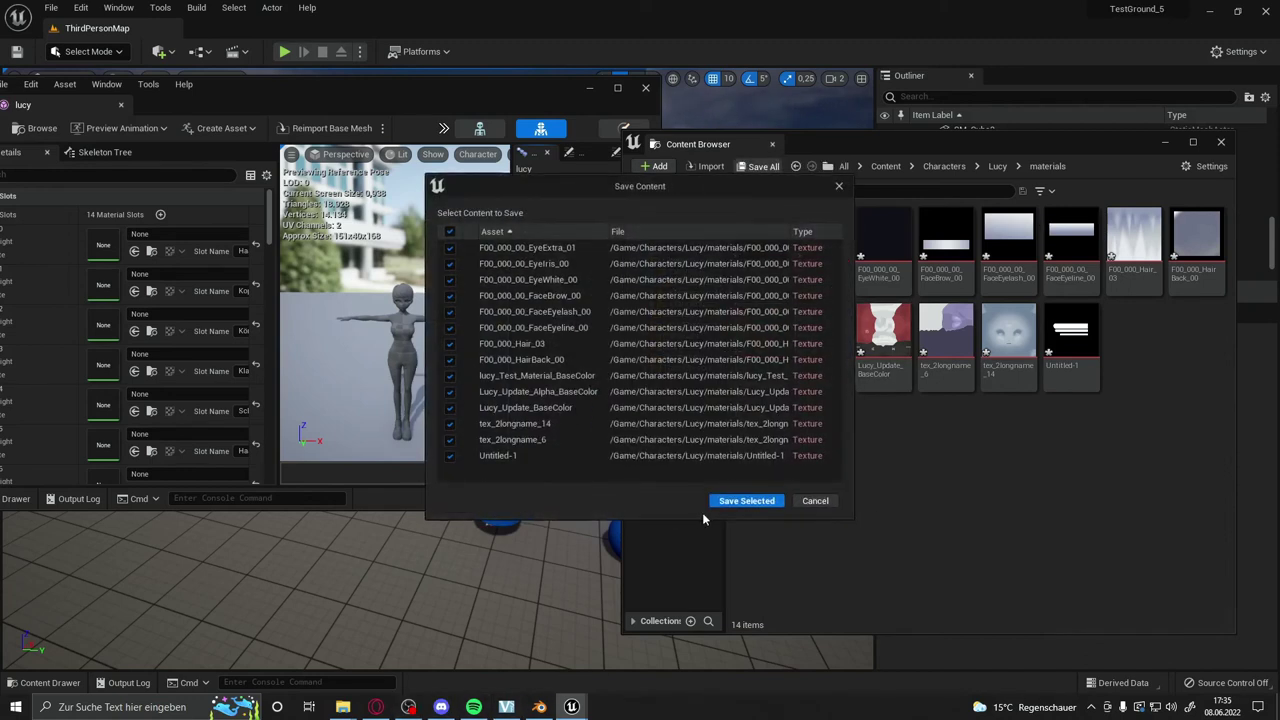
left_click(720, 507)
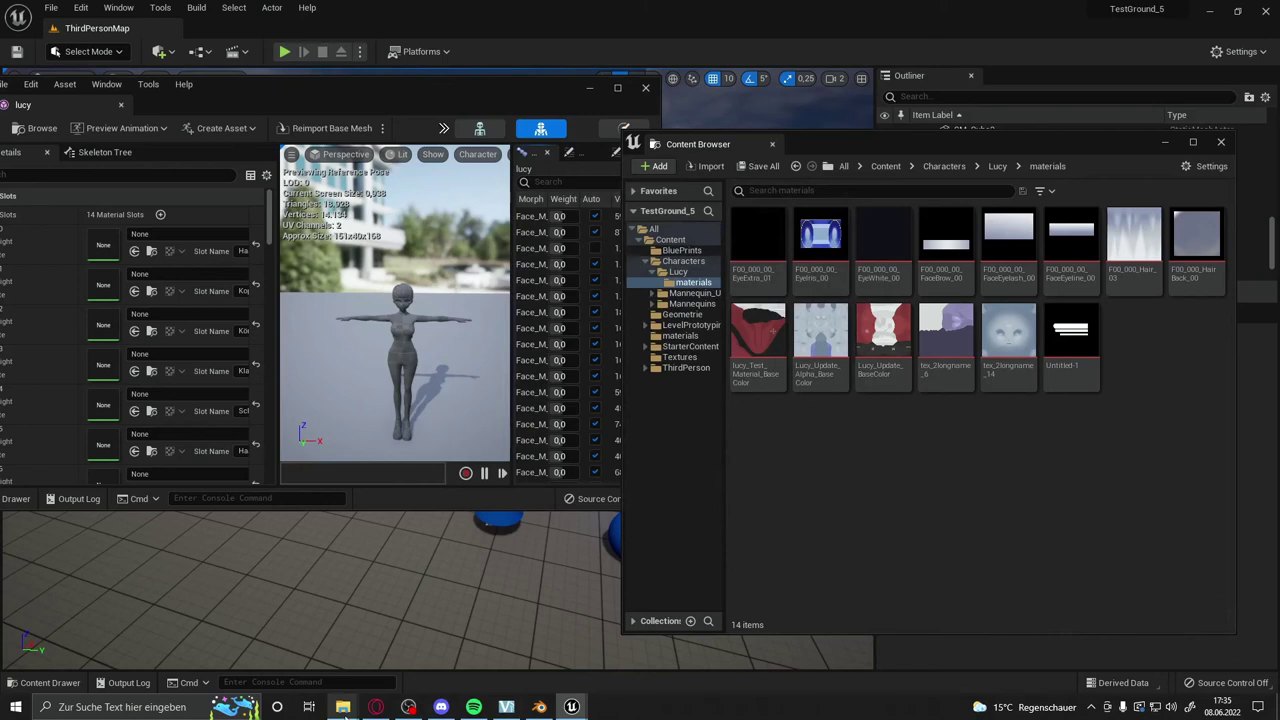
left_click(342, 707)
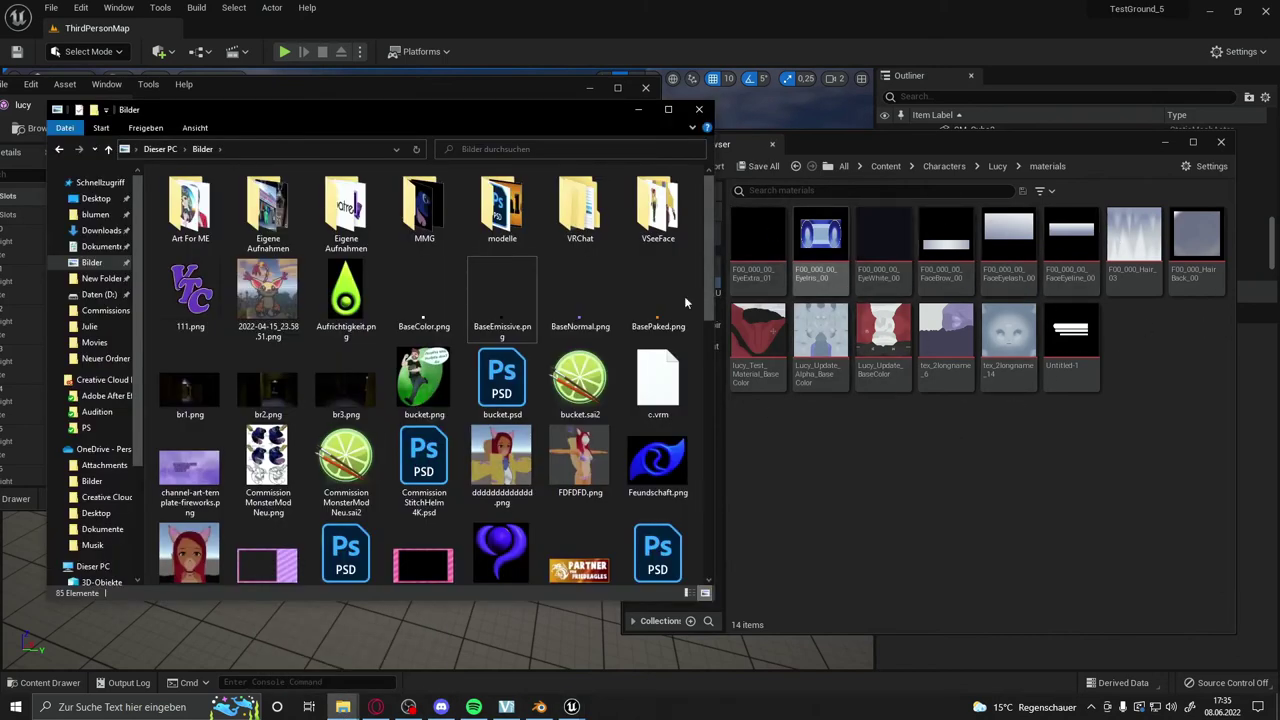
Import BaseColor.png and BaseEmissive.png from the Bilder folder into Lucy's materials folder as textures.
mouse_move(1029, 323)
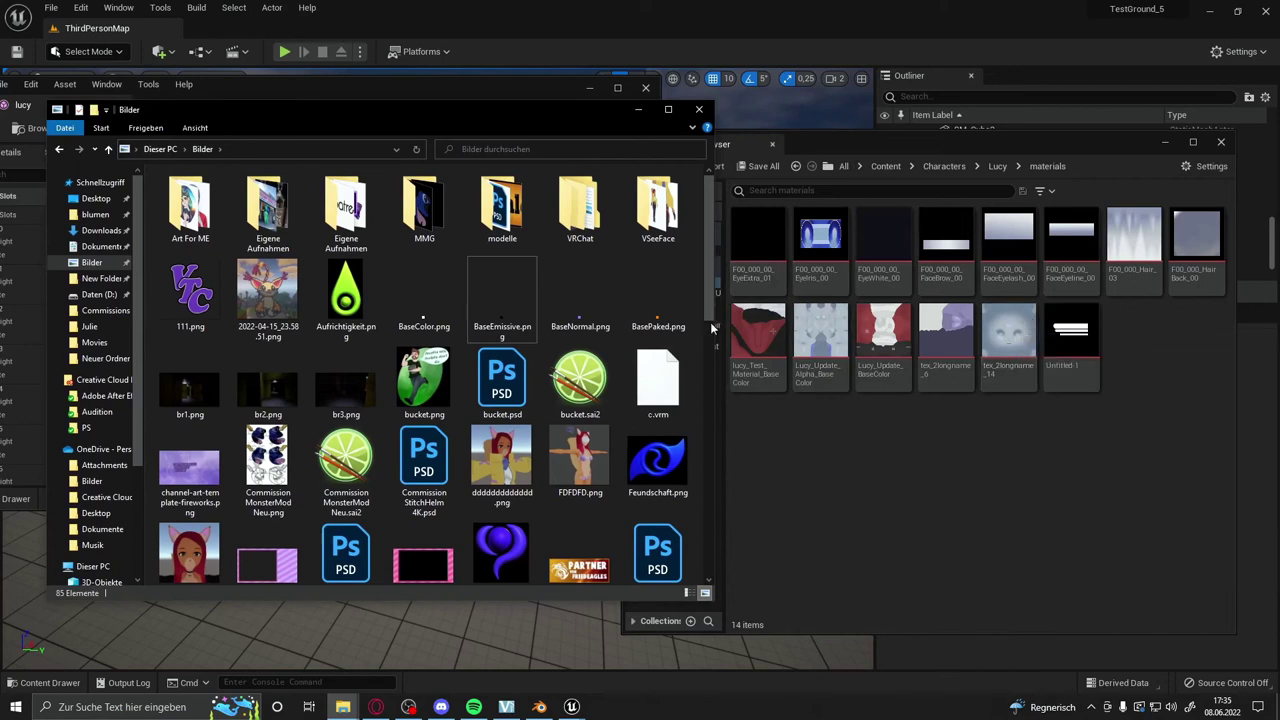
mouse_move(424, 301)
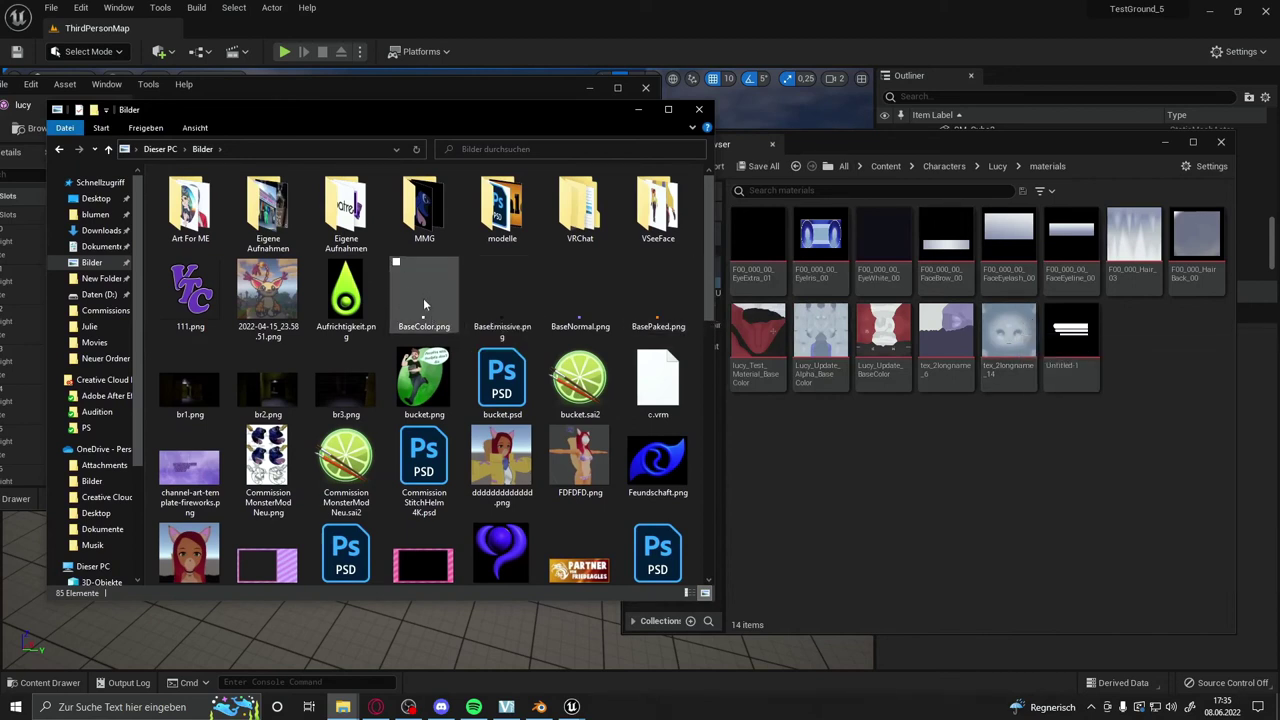
left_click(423, 298, "shift")
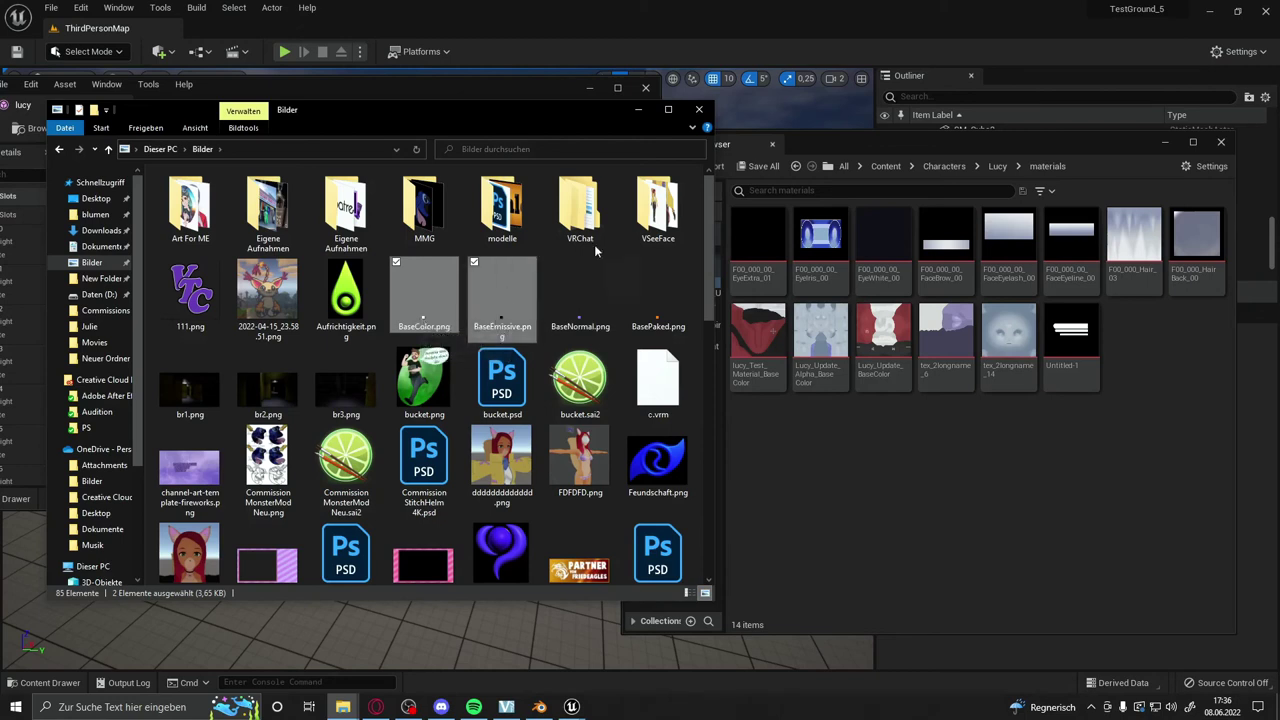
left_click_drag(510, 298, 808, 472)
left_click(1084, 448)
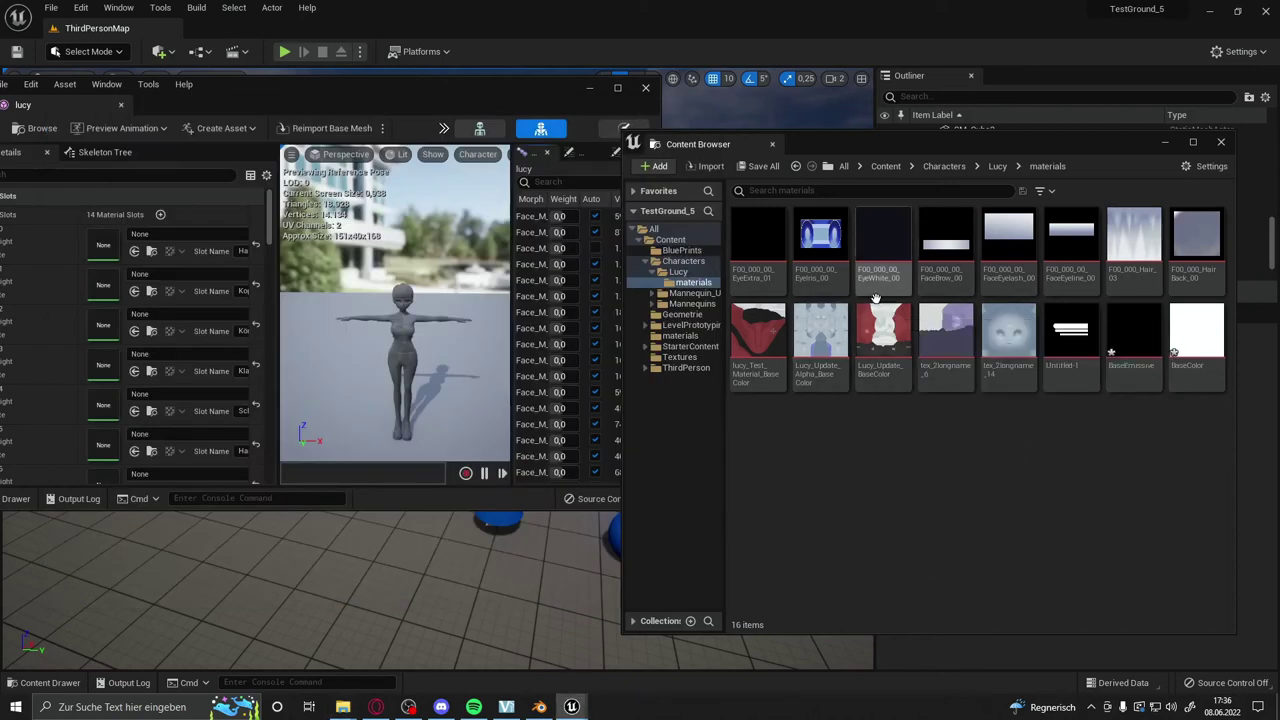
mouse_move(904, 320)
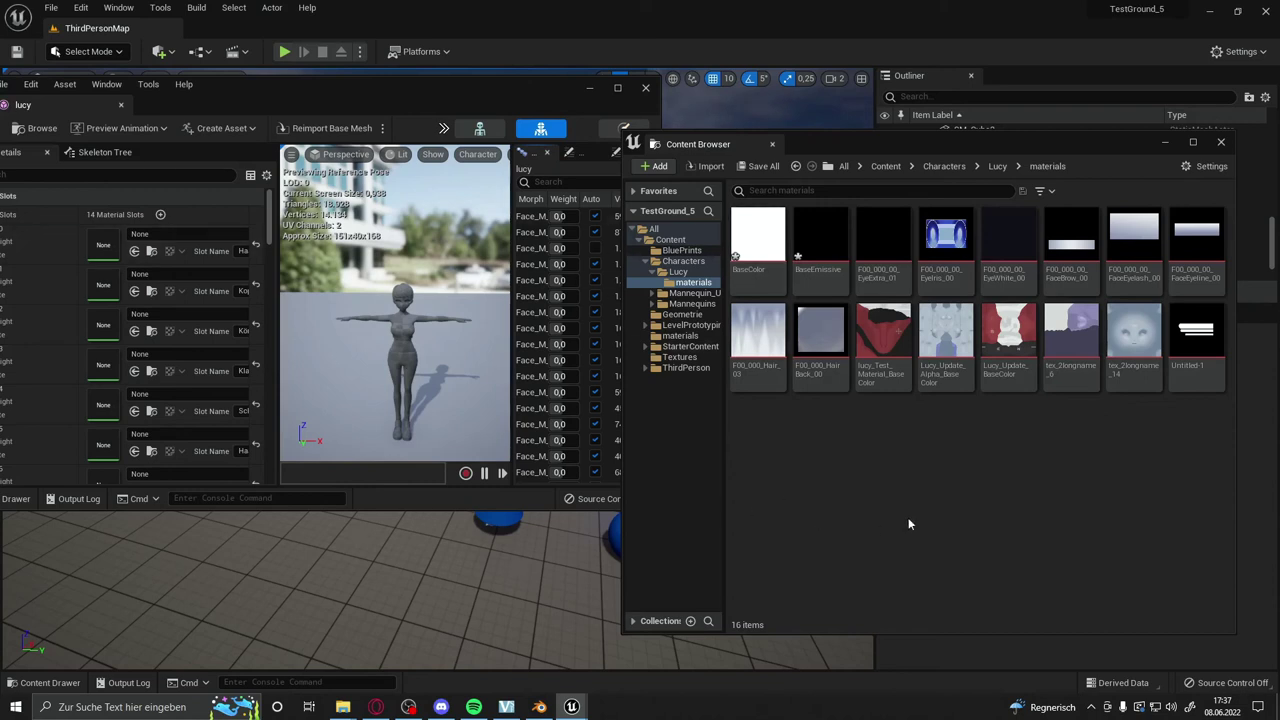
Create a material named MASTERcHARACTER in the materials folder and open it in the Material Editor.
right_click(816, 487)
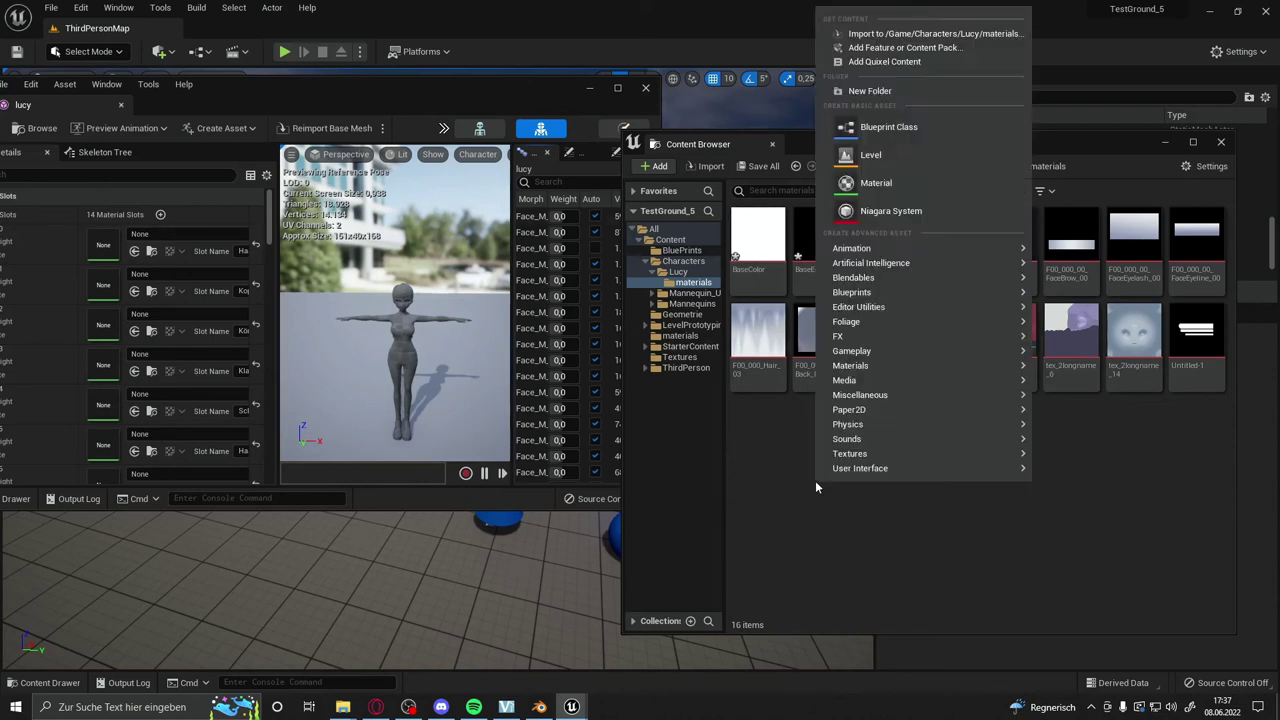
left_click(915, 178)
type("MASTERCHA")
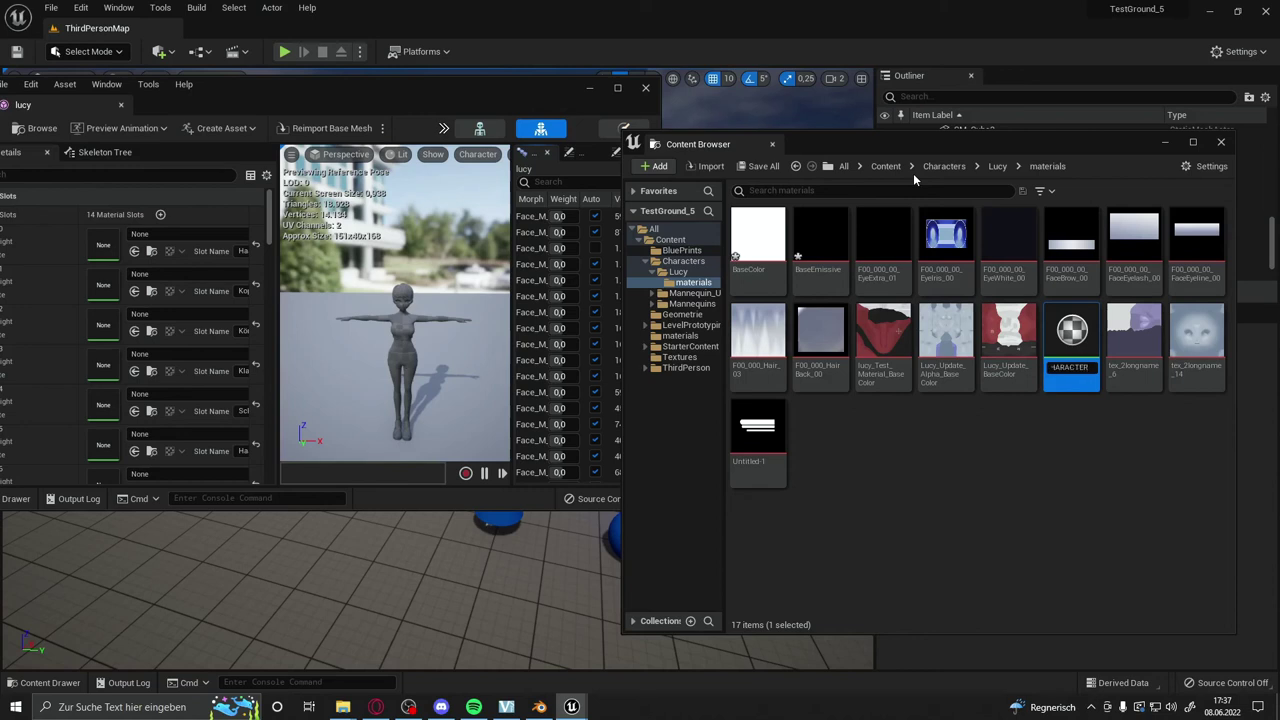
key("Return")
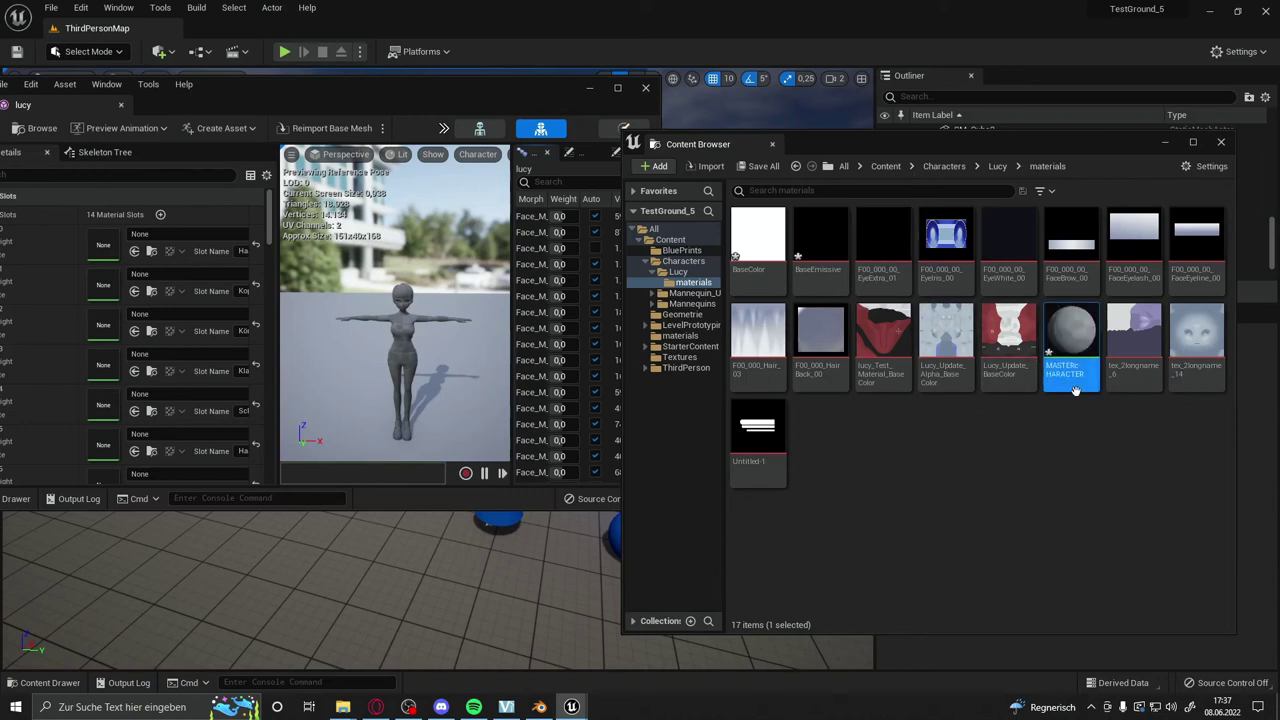
double_click(1073, 385)
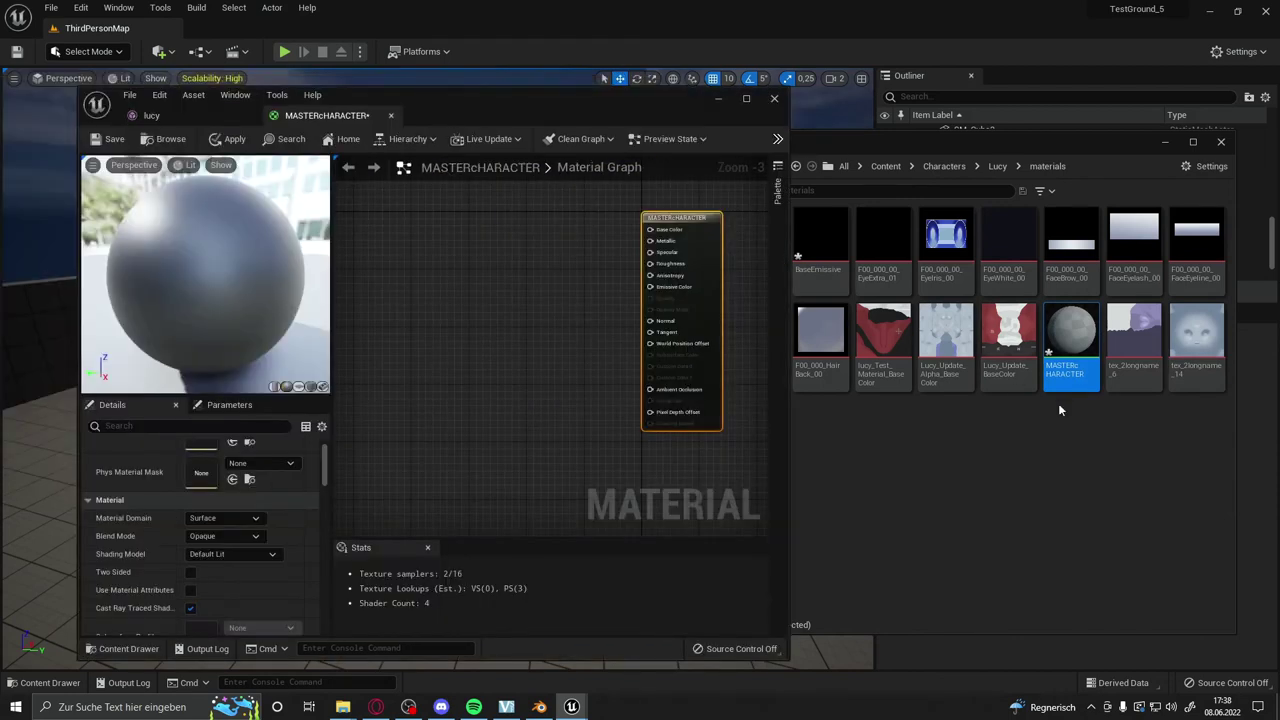
Drop BaseColor and BaseEmissive into the graph as Texture Sample nodes arranged beside the result node.
left_click(1058, 403)
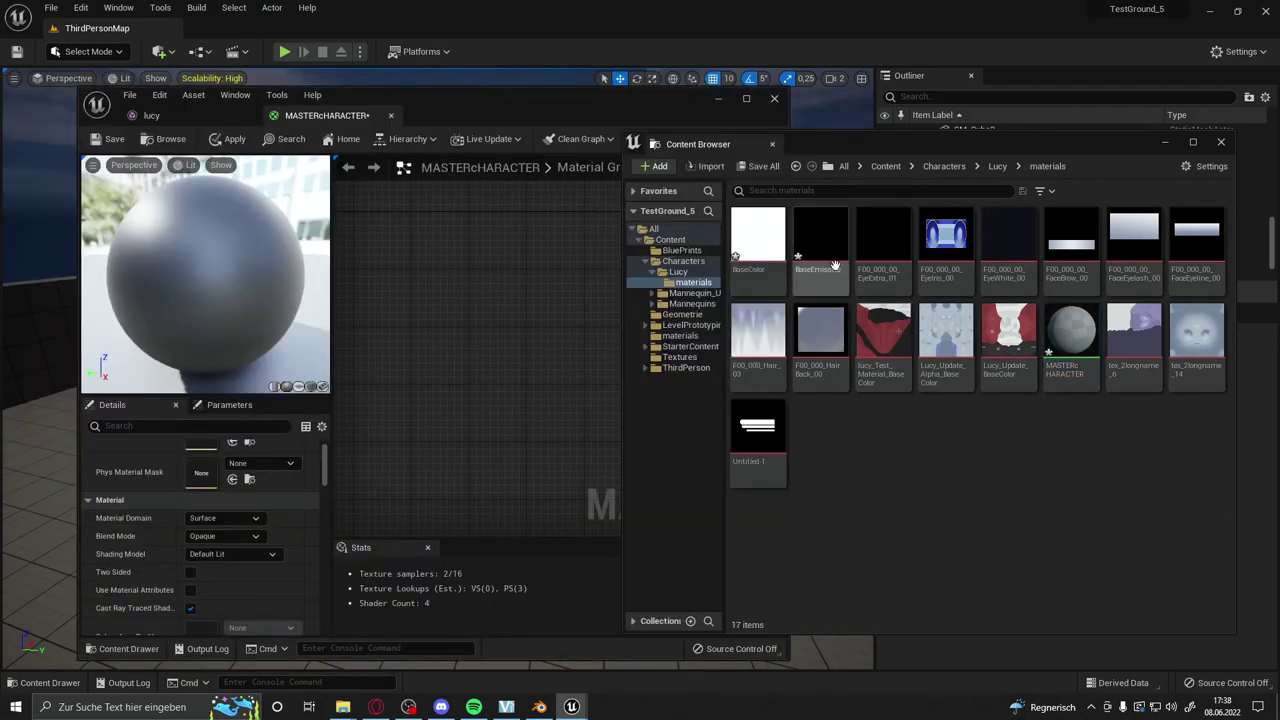
left_click(760, 250)
left_click(820, 250, "ctrl")
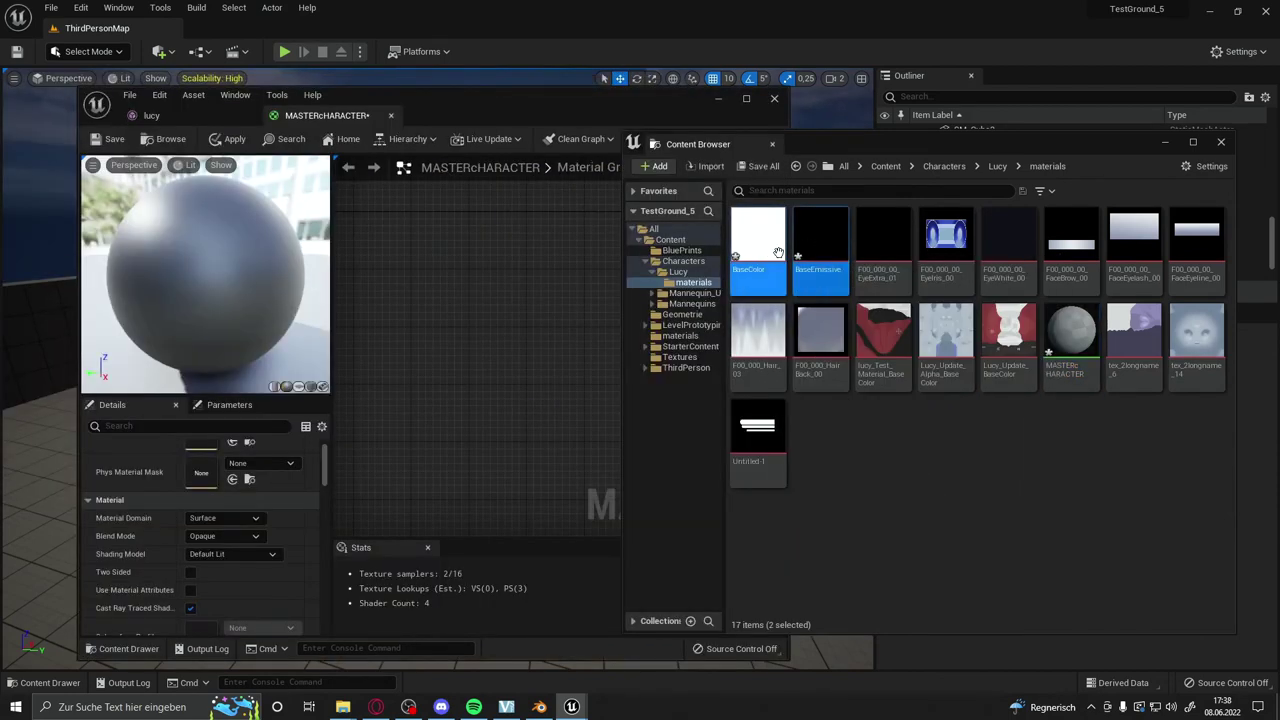
left_click_drag(778, 253, 484, 259)
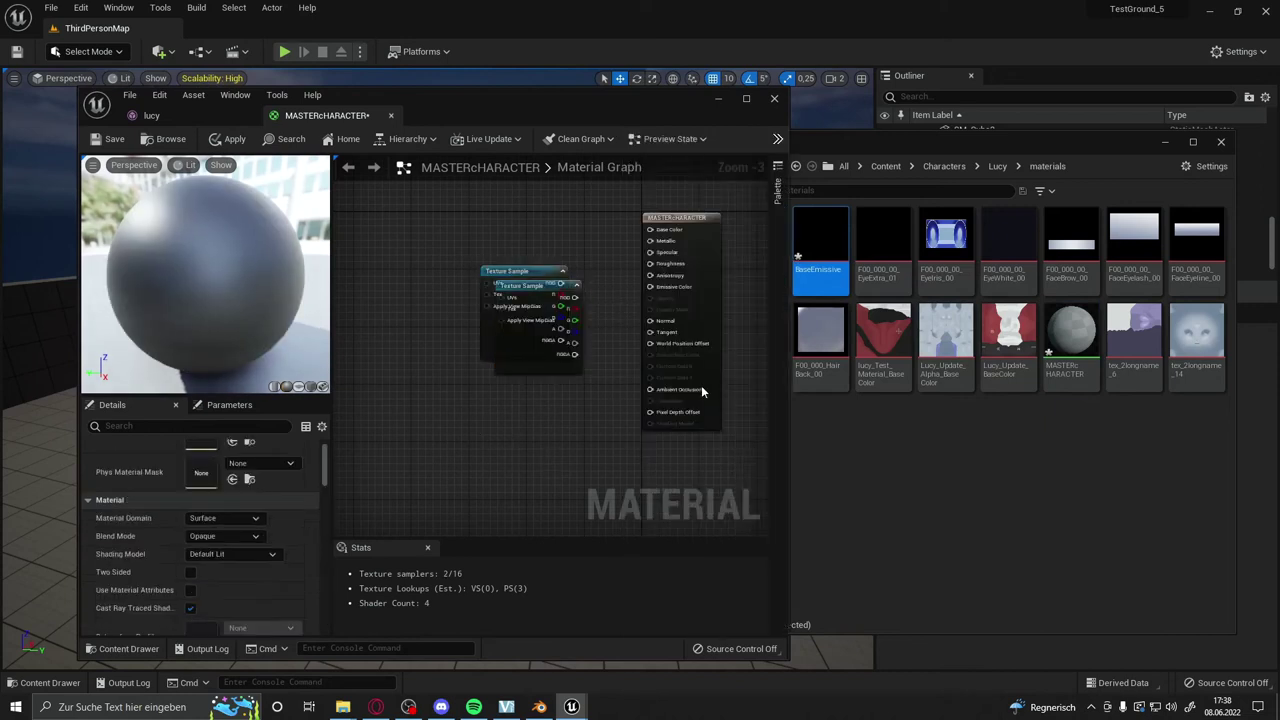
mouse_move(521, 277)
left_mouse_down()
mouse_move(519, 358)
mouse_move(506, 223)
left_mouse_up()
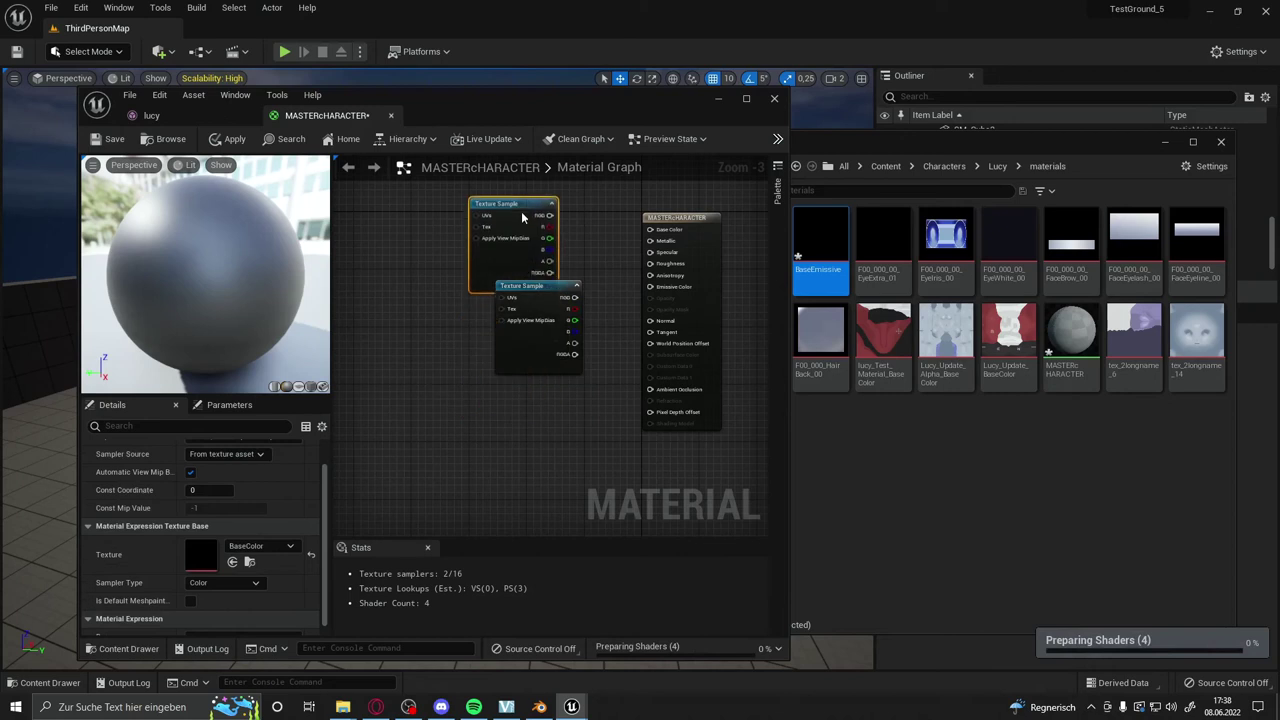
left_click(535, 285)
mouse_move(533, 278)
left_mouse_down()
mouse_move(510, 251)
mouse_move(503, 356)
left_mouse_up()
left_click(529, 287)
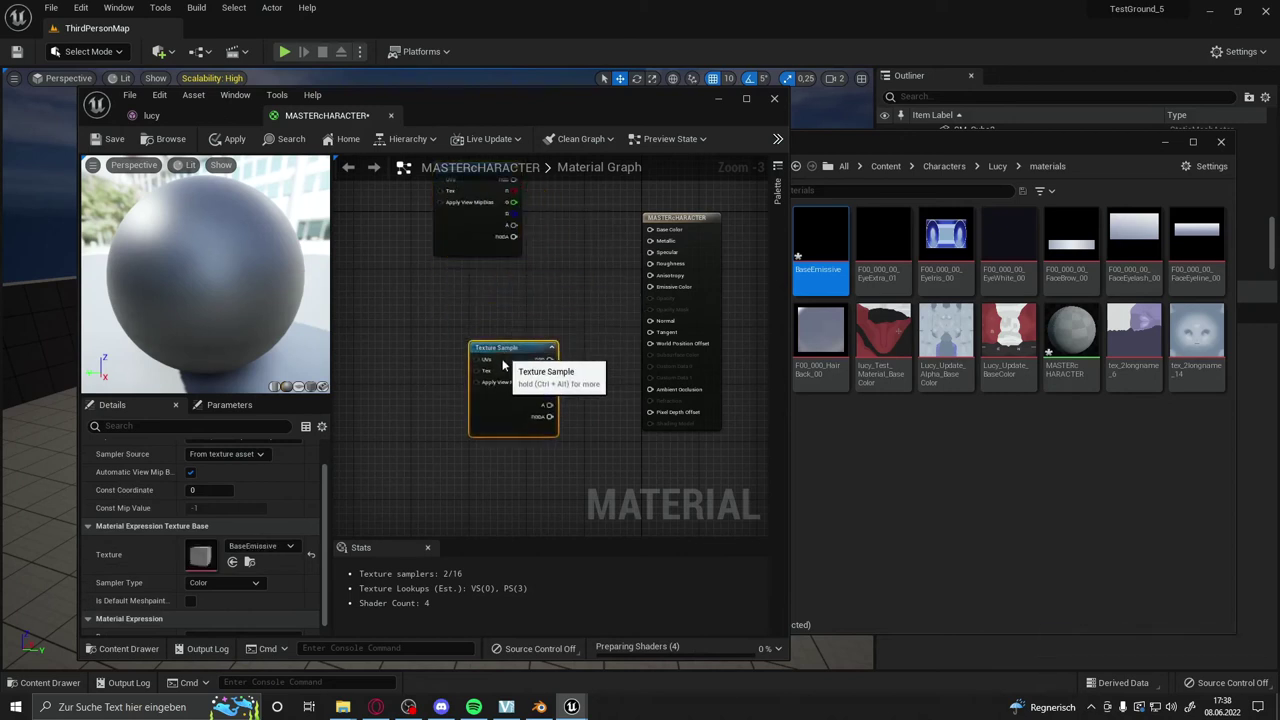
left_click_drag(464, 185, 493, 240)
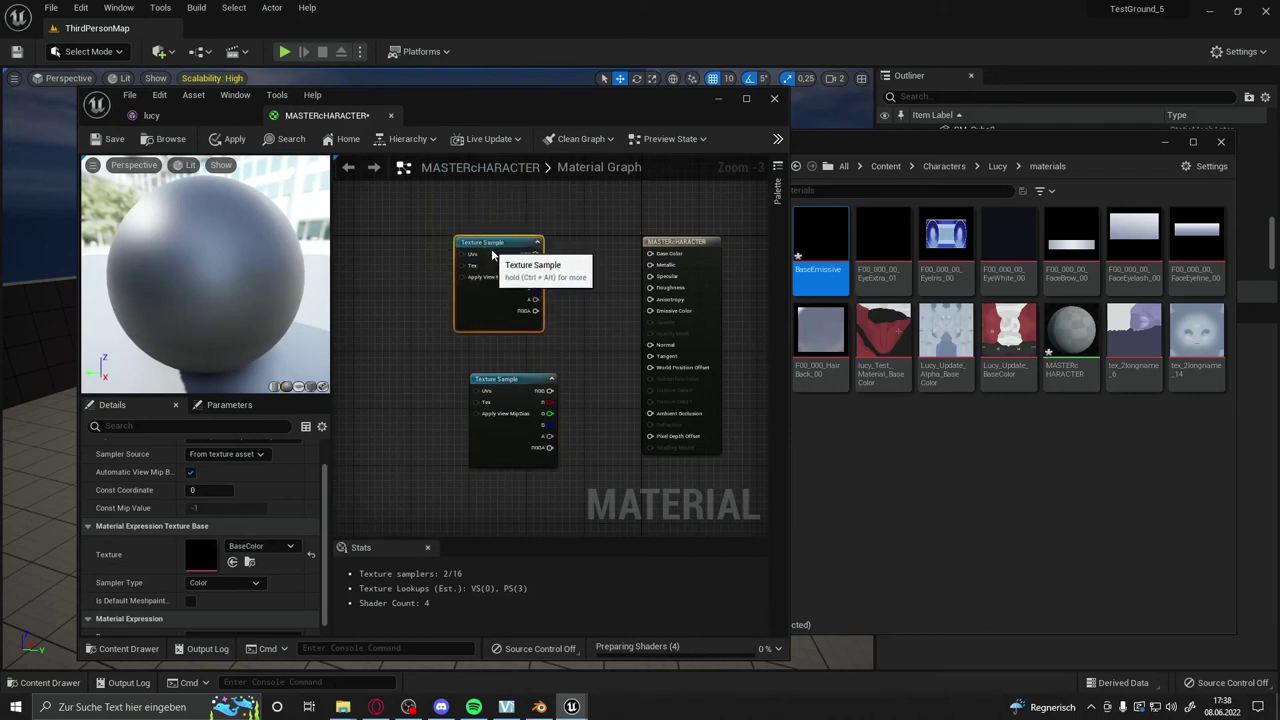
mouse_move(1048, 278)
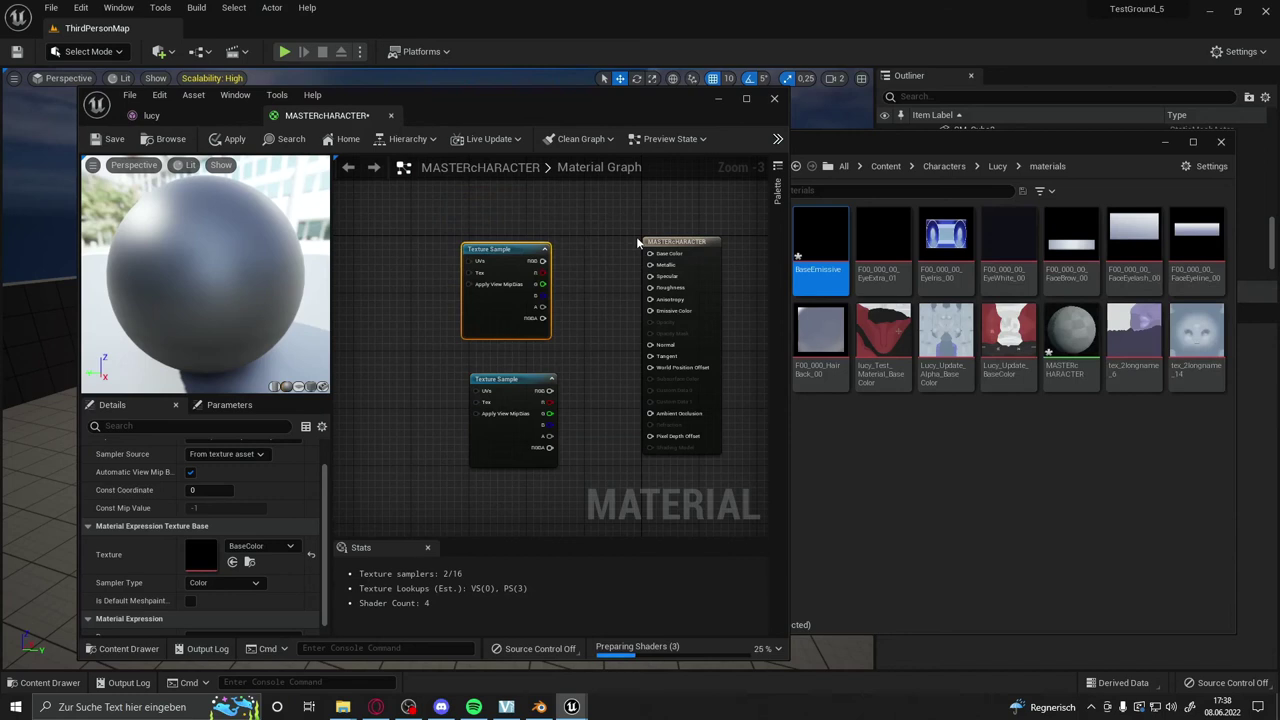
left_click(690, 241)
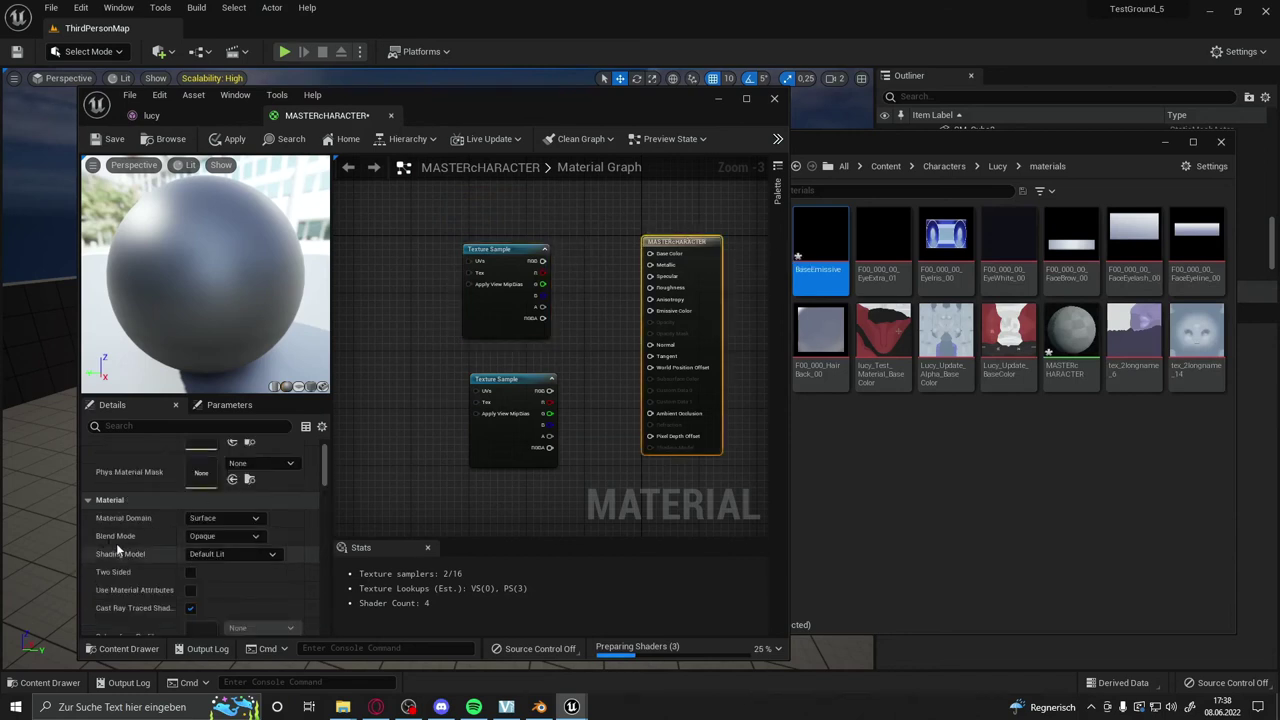
Set the material's Blend Mode to Masked, then briefly inspect and close the FaceBrow_00 texture.
left_click(236, 537)
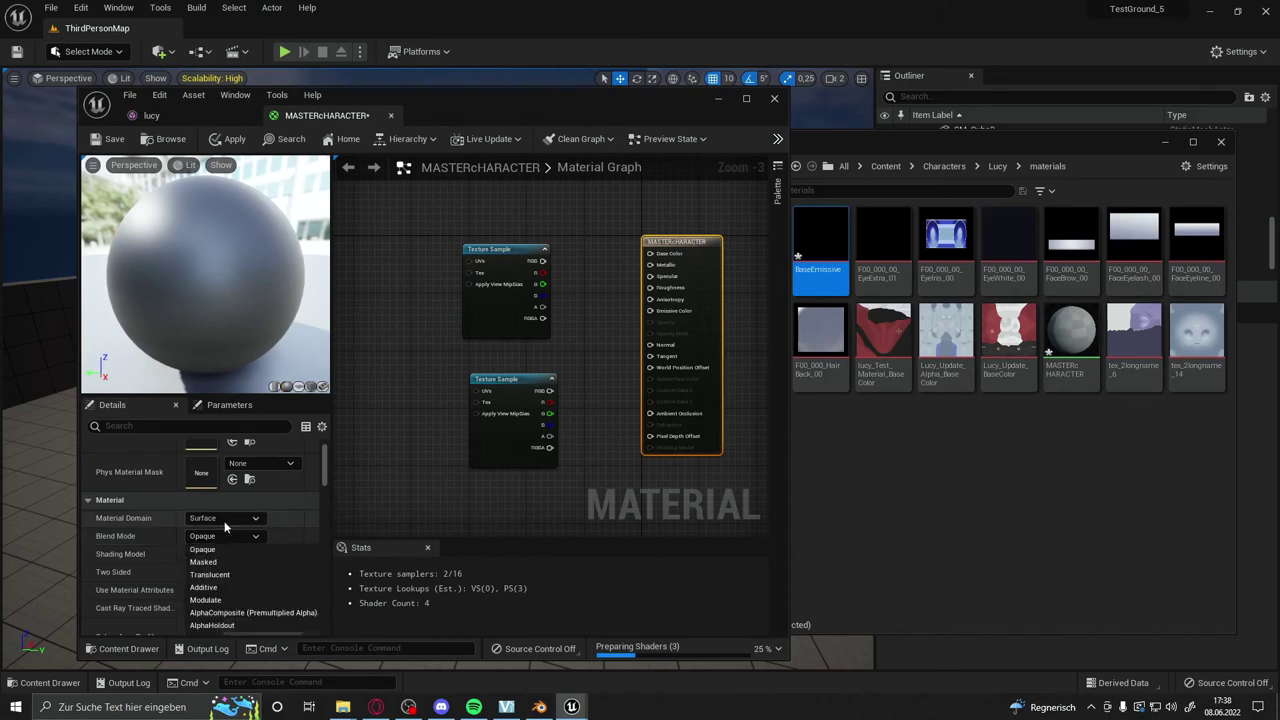
left_click(260, 563)
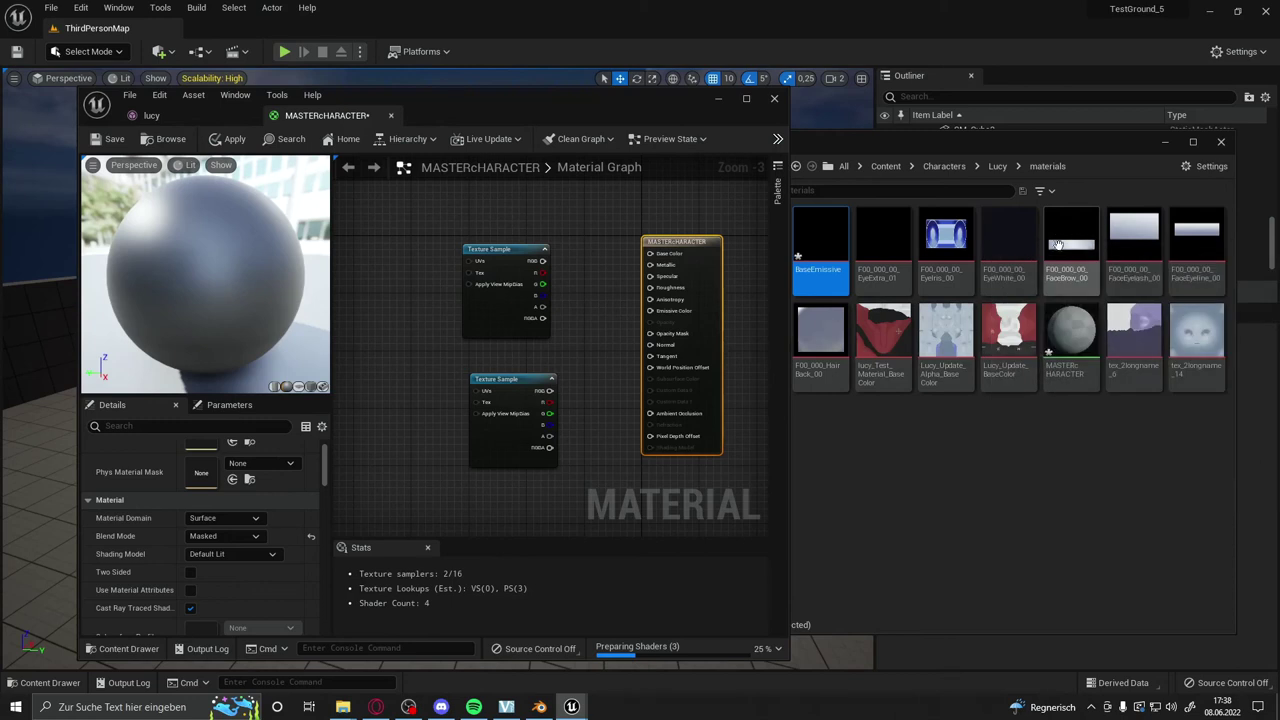
double_click(1079, 238)
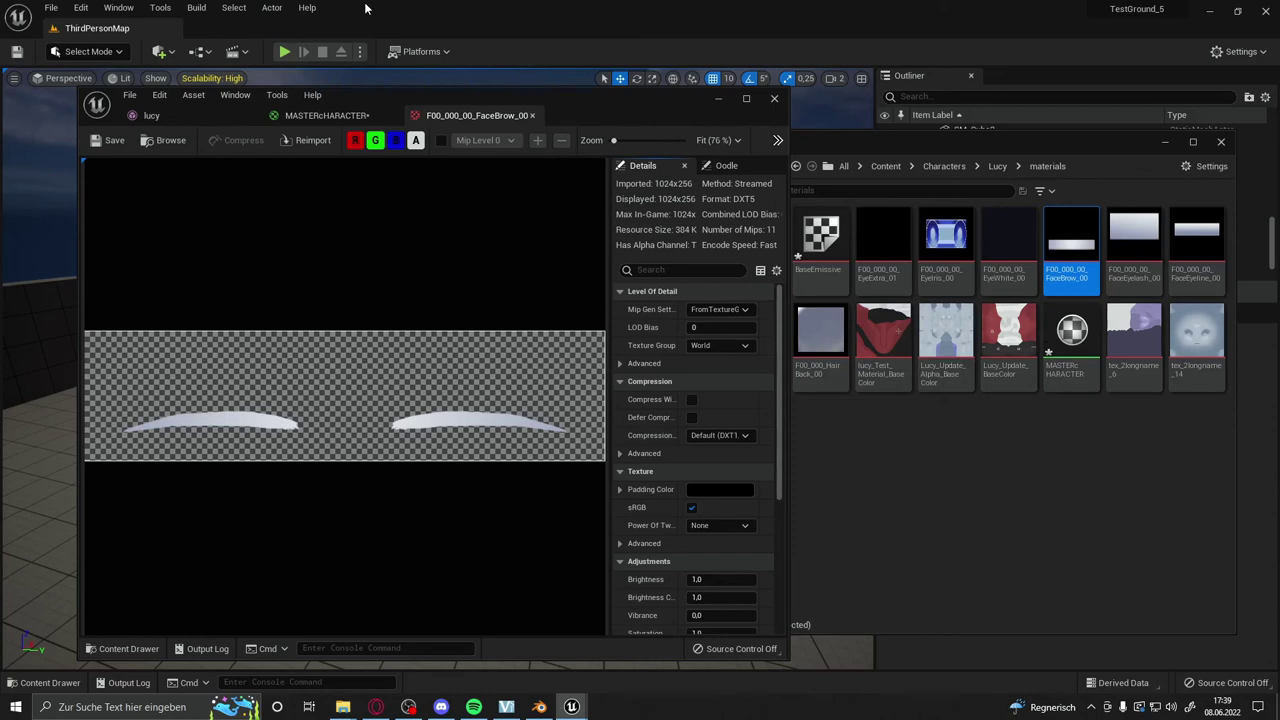
left_click(532, 115)
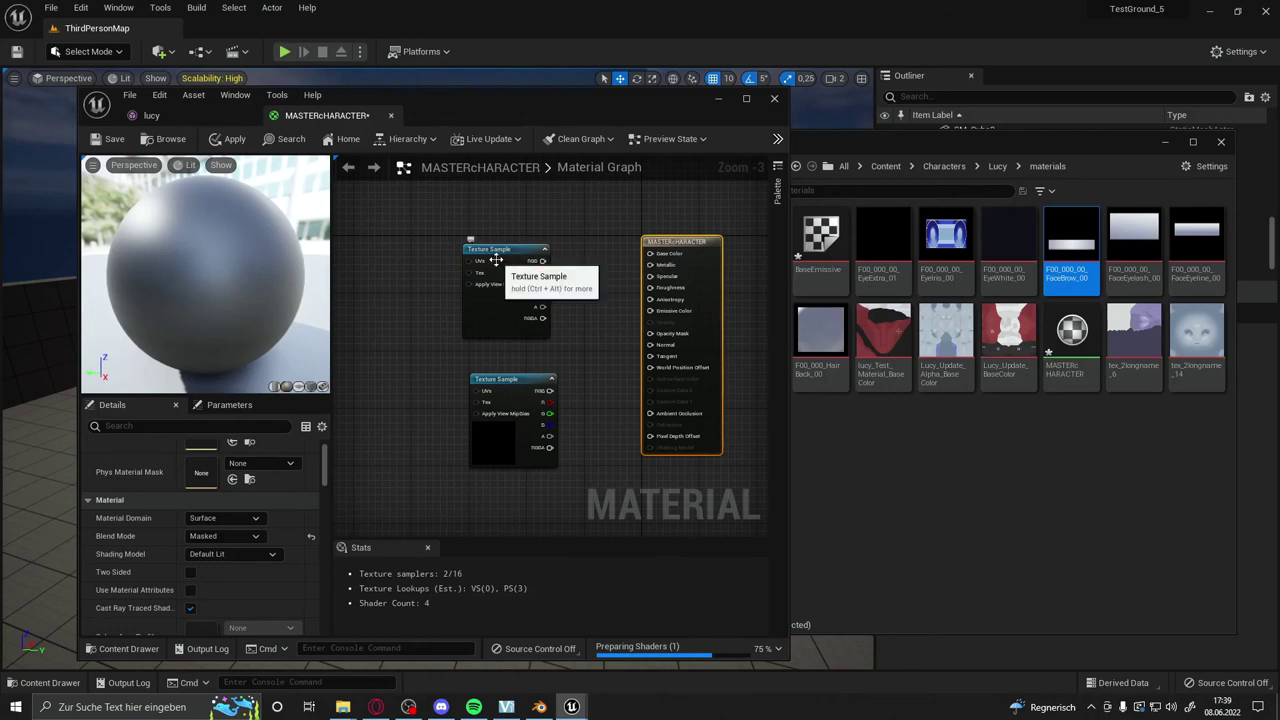
Wire the top texture's RGB to Base Color, convert it to parameter BASECOLOR, and route alpha to Opacity Mask.
scroll(659, 290, "up", 1)
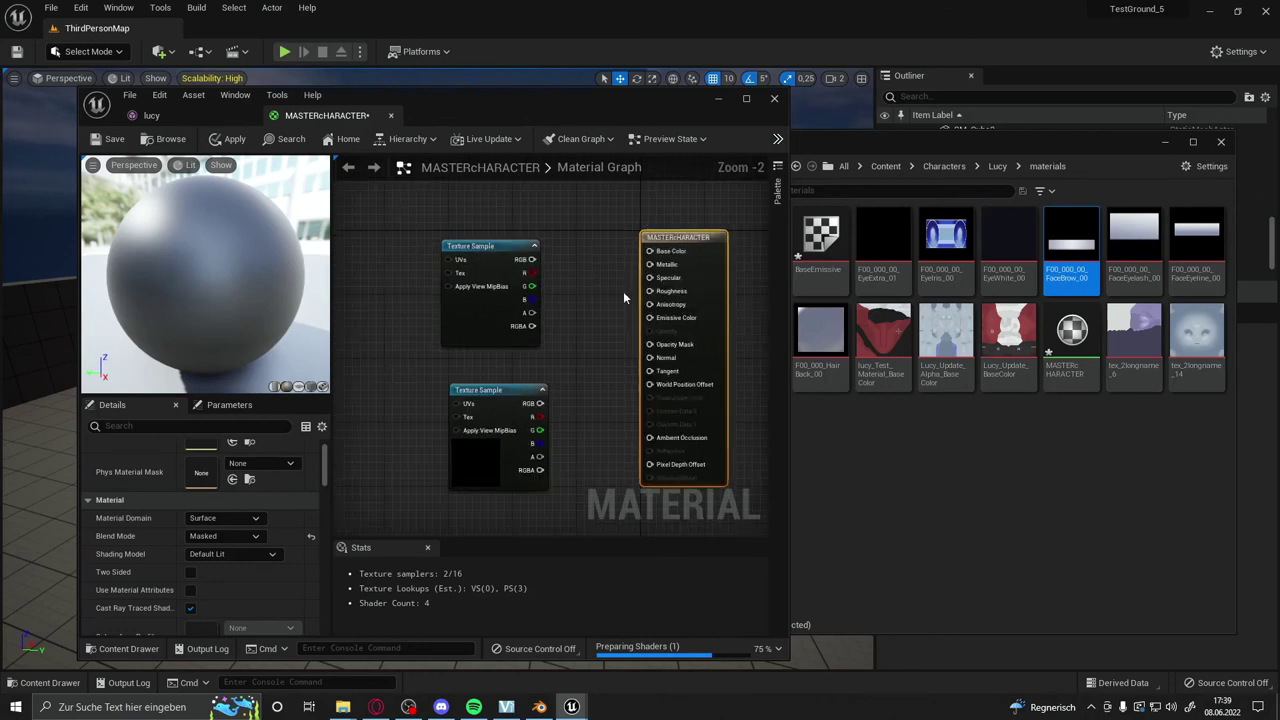
left_click_drag(485, 246, 491, 246)
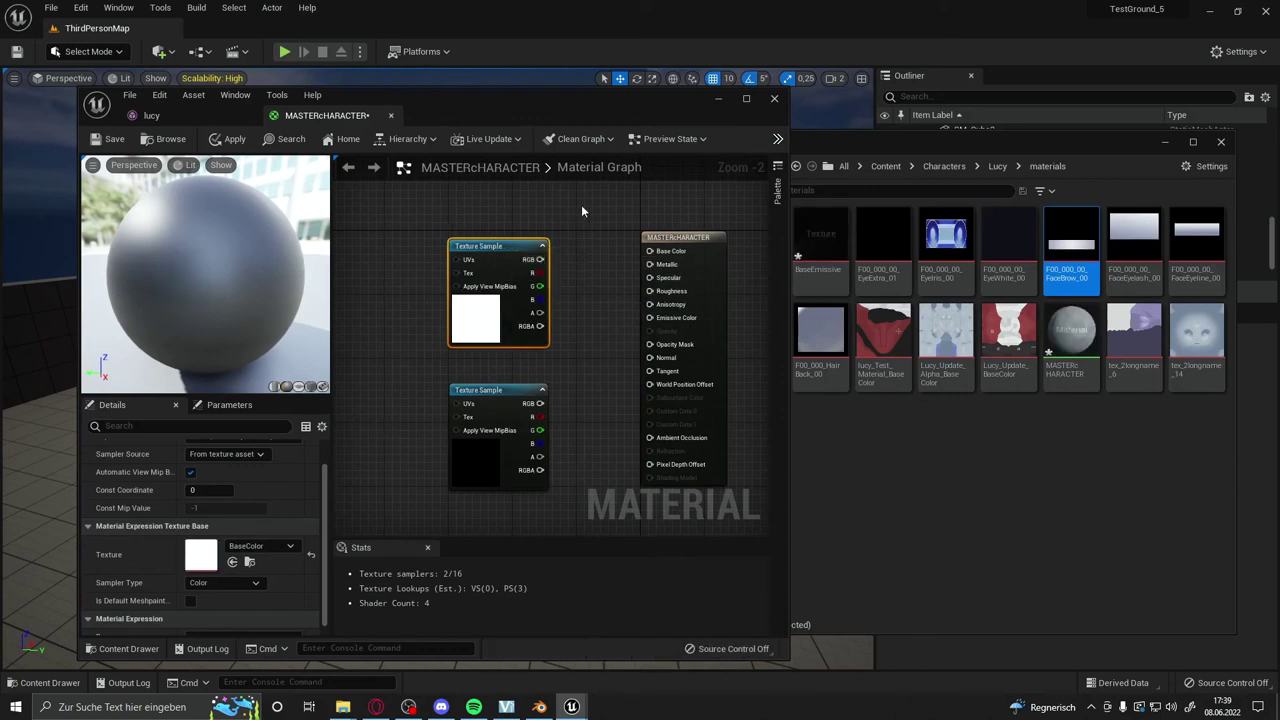
left_click_drag(540, 259, 652, 257)
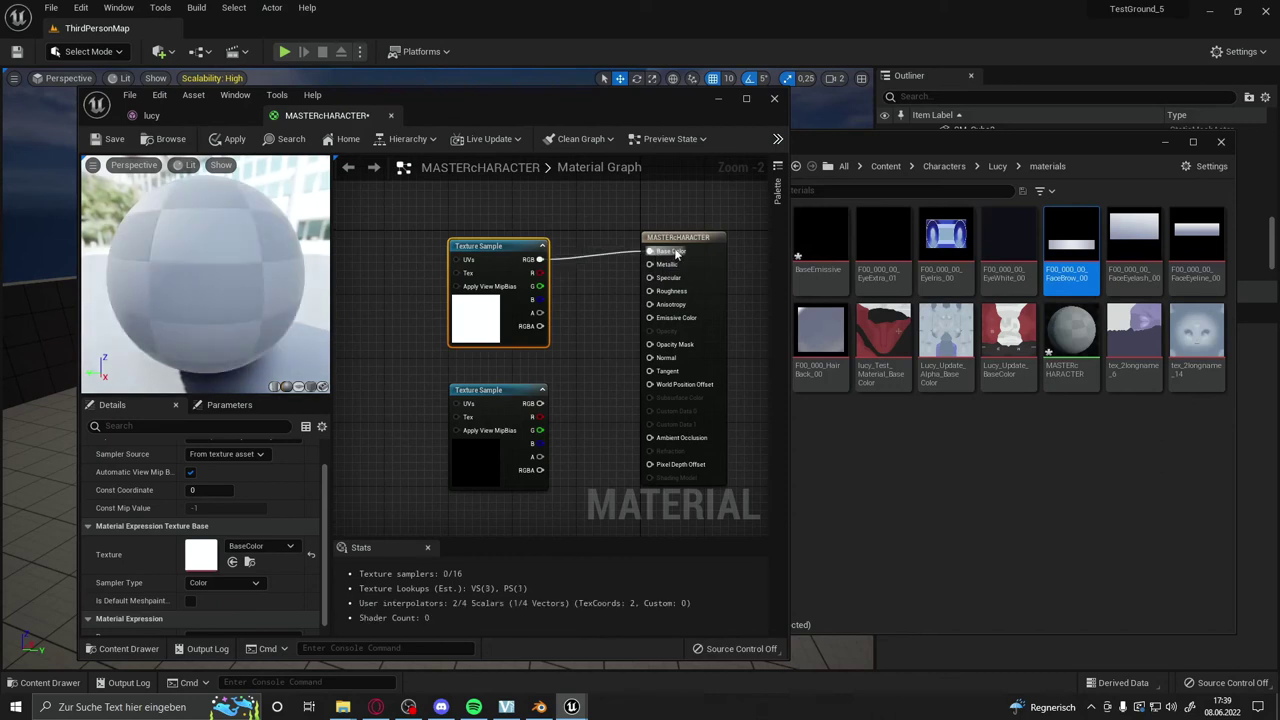
right_click(481, 252)
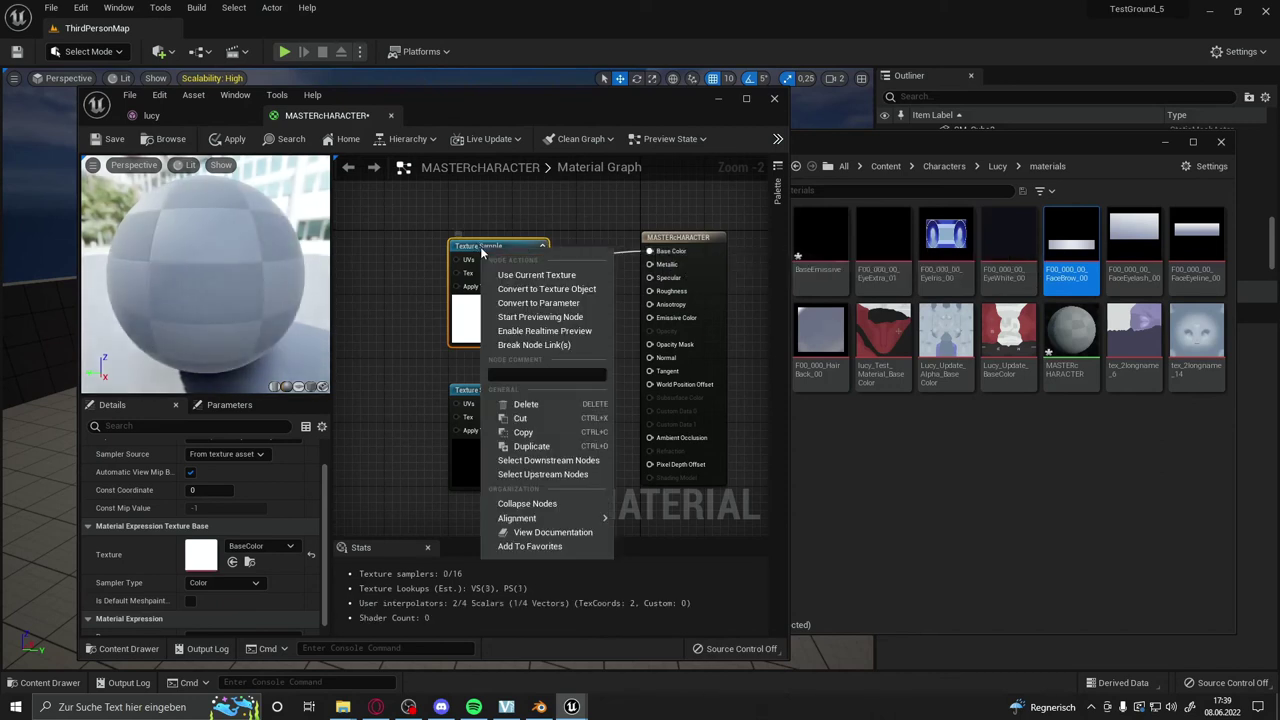
left_click(557, 302)
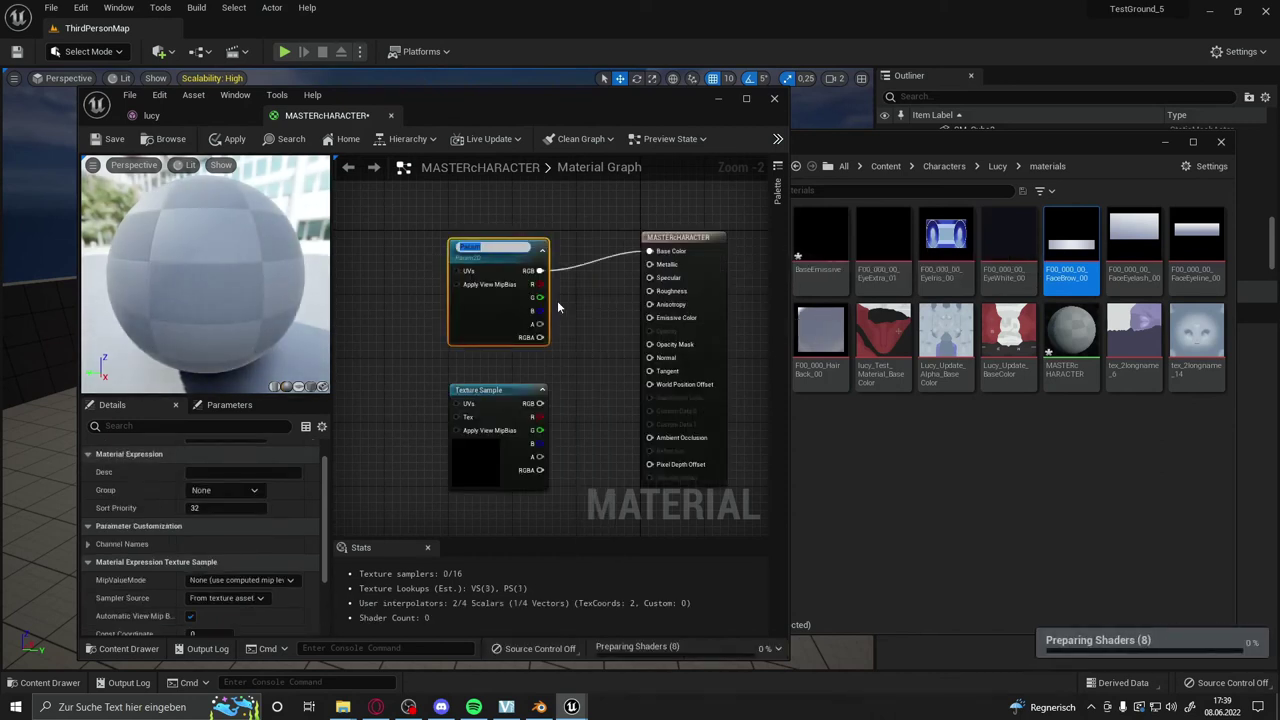
type("BASECOLOR")
key("Return")
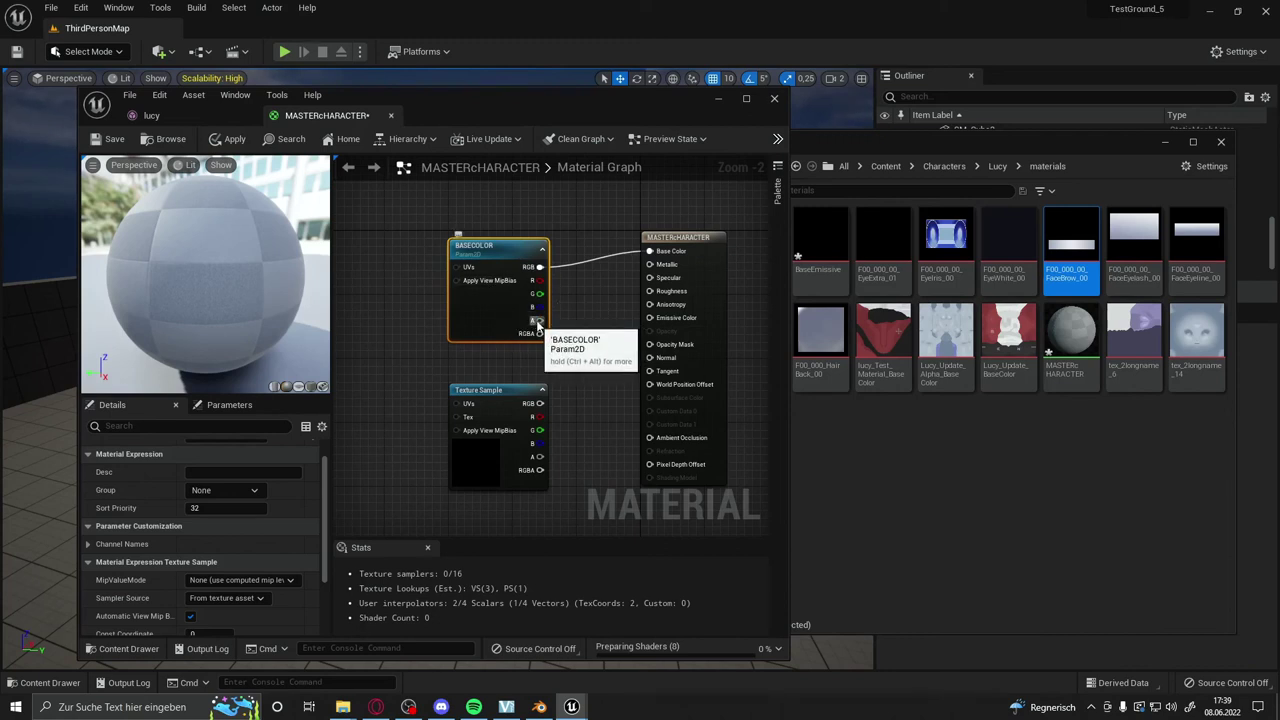
left_click_drag(538, 321, 665, 345)
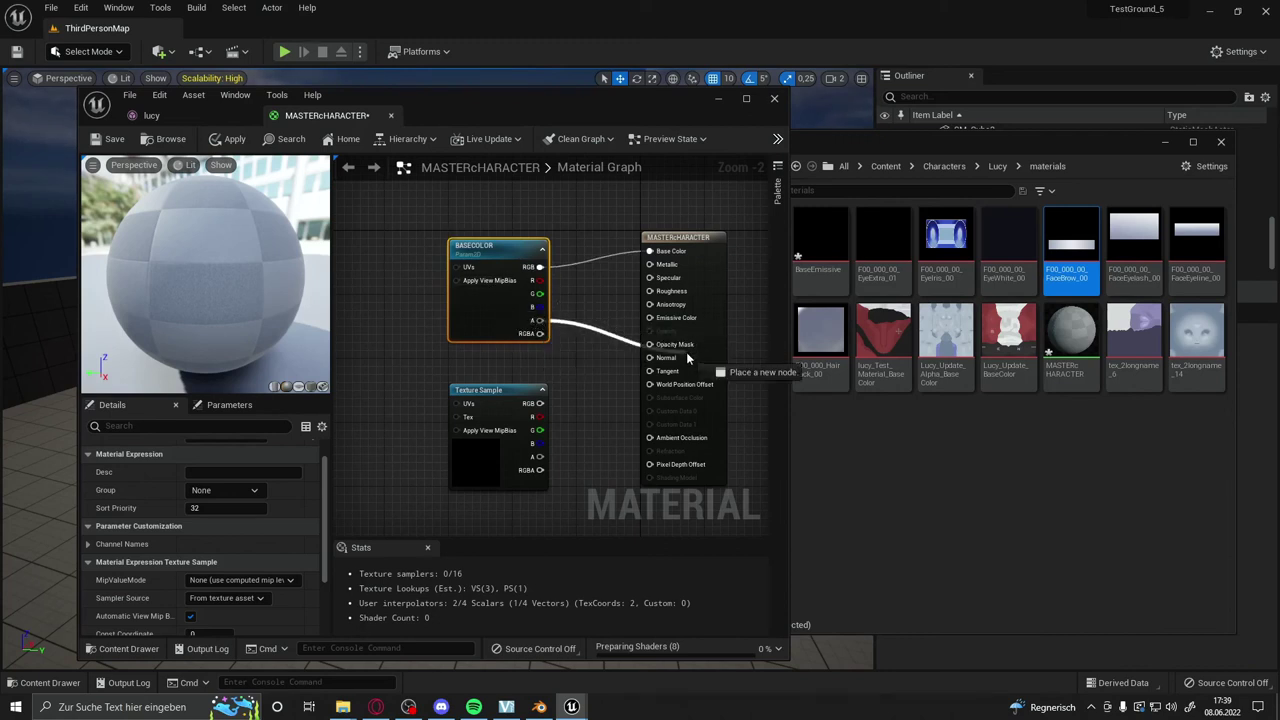
key("f")
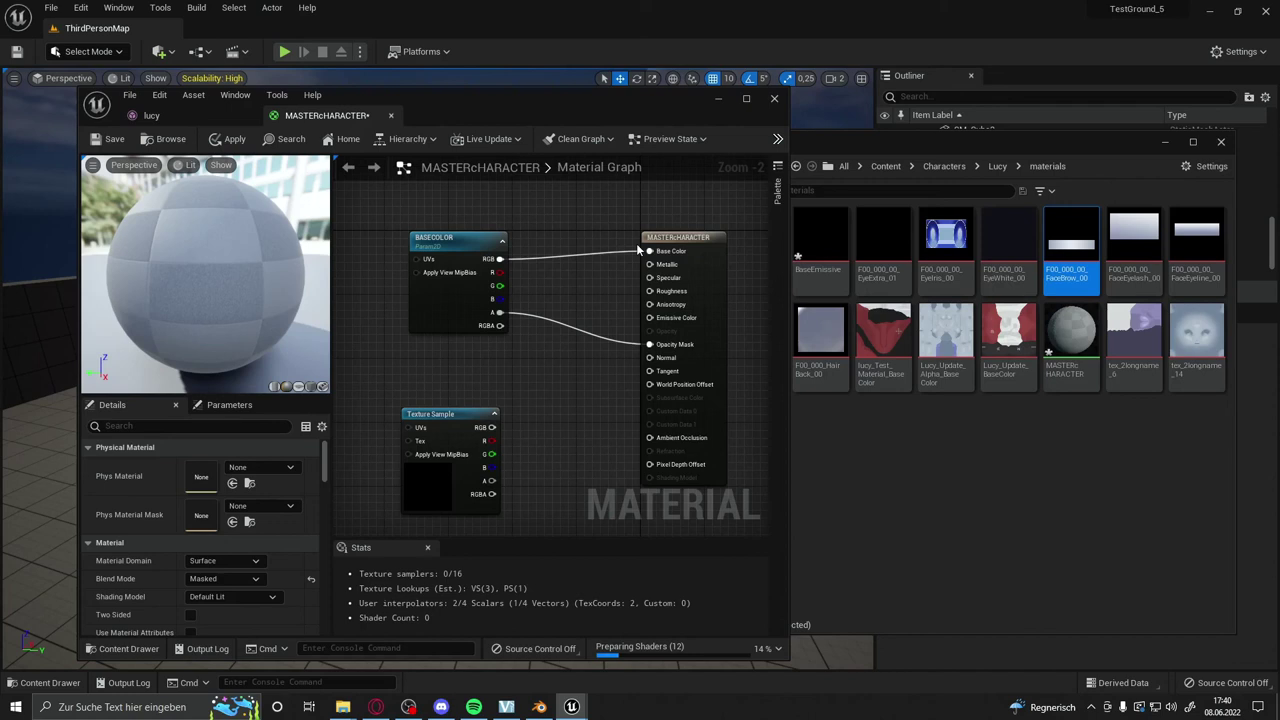
Wire a constant of 1.0 into Roughness and convert it to a scalar parameter named roughness.
left_click(466, 376)
mouse_move(469, 380)
left_mouse_down()
mouse_move(542, 397)
mouse_move(649, 291)
left_mouse_up()
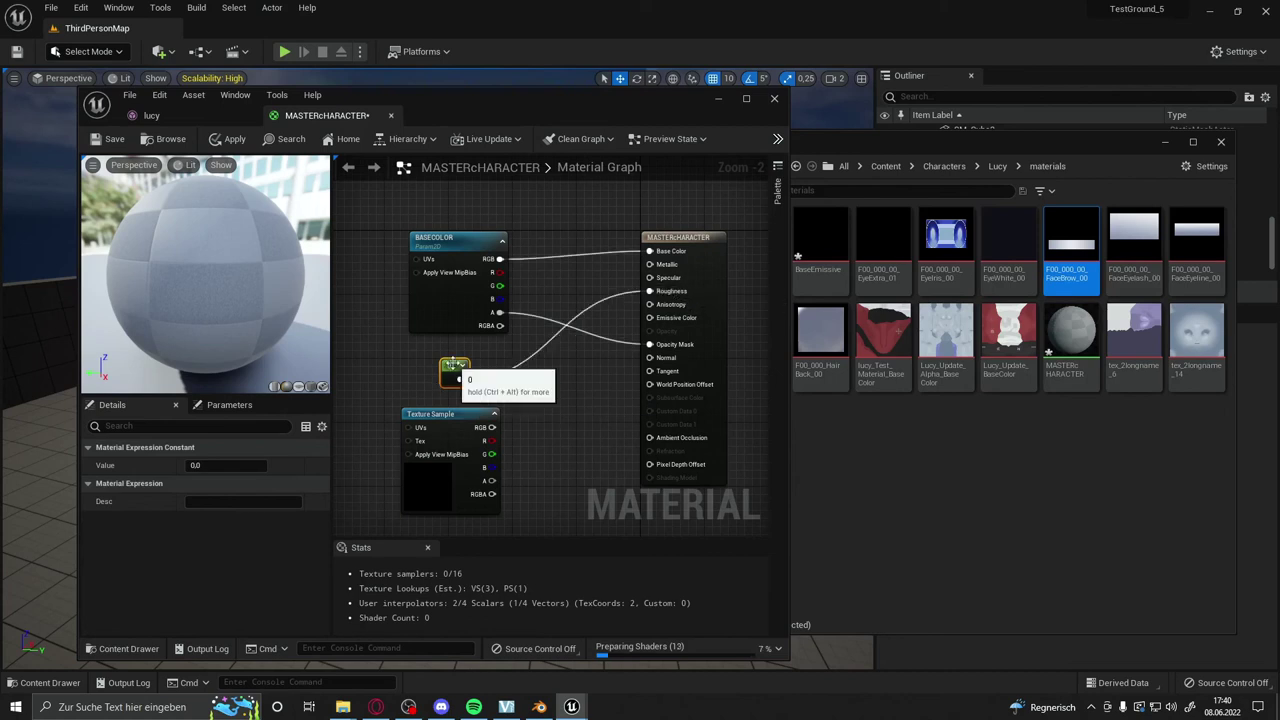
left_click(265, 467)
type("1")
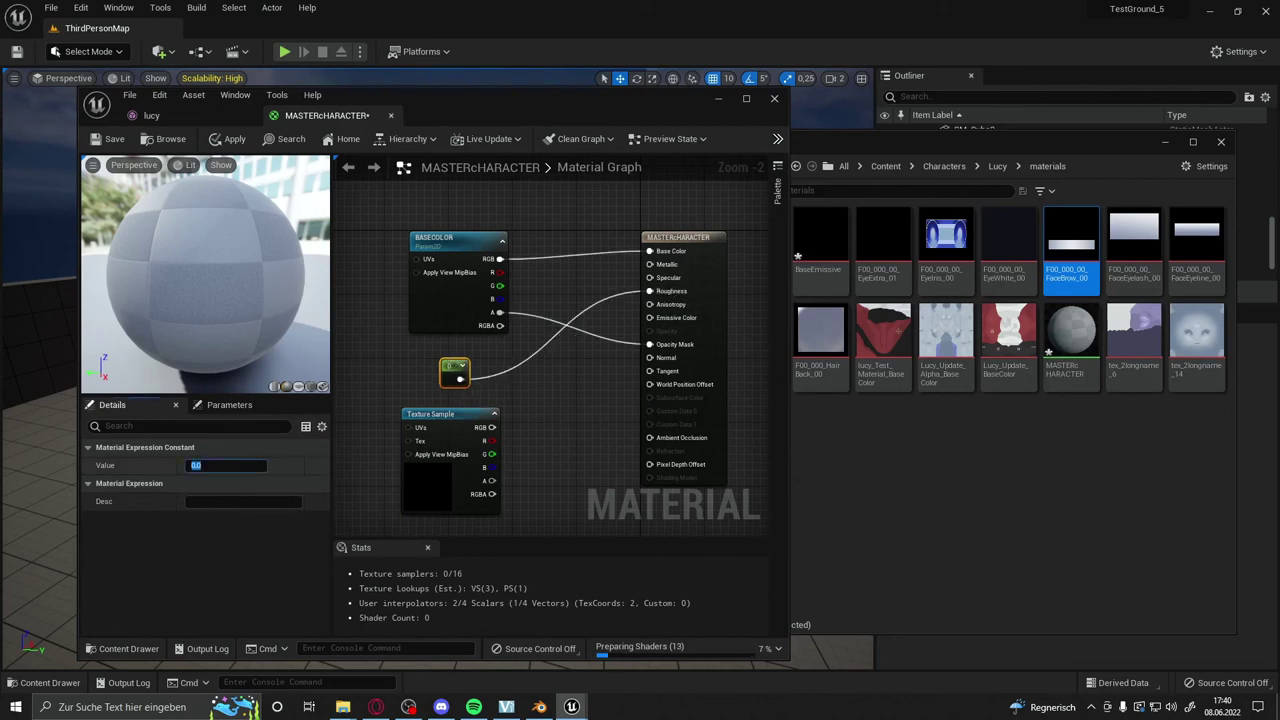
right_click(450, 365)
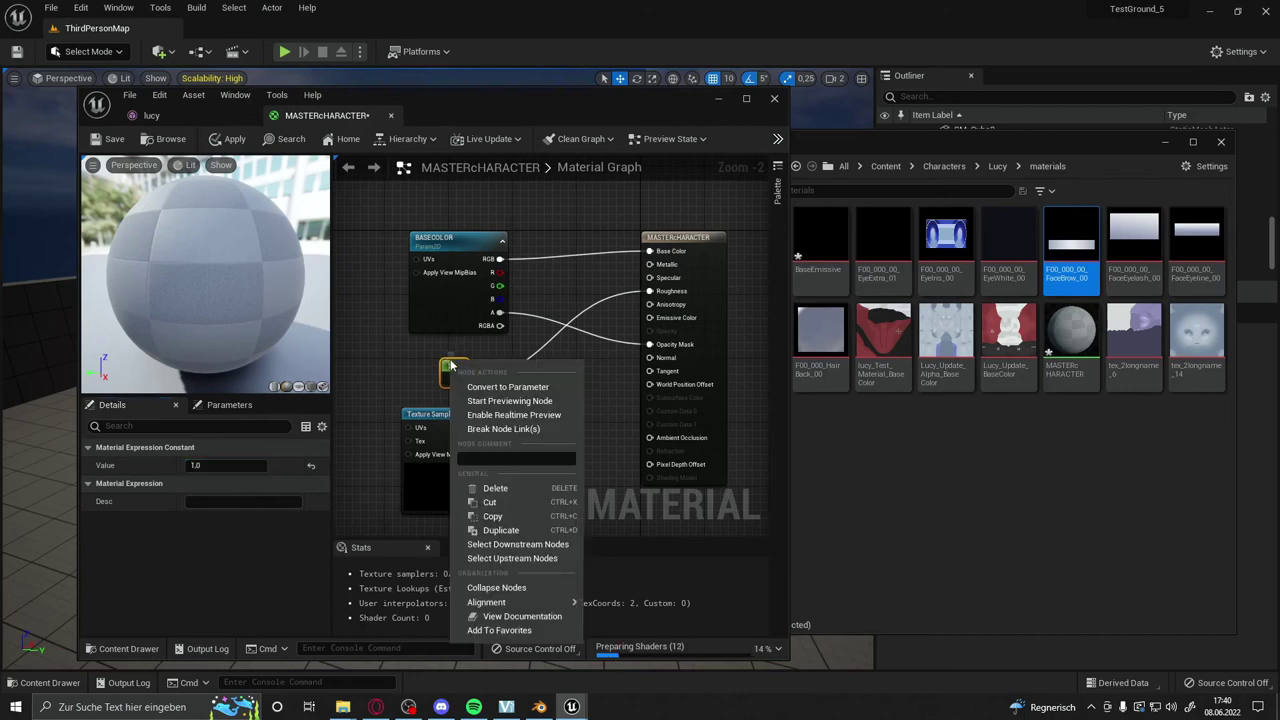
left_click(507, 387)
type("roughness")
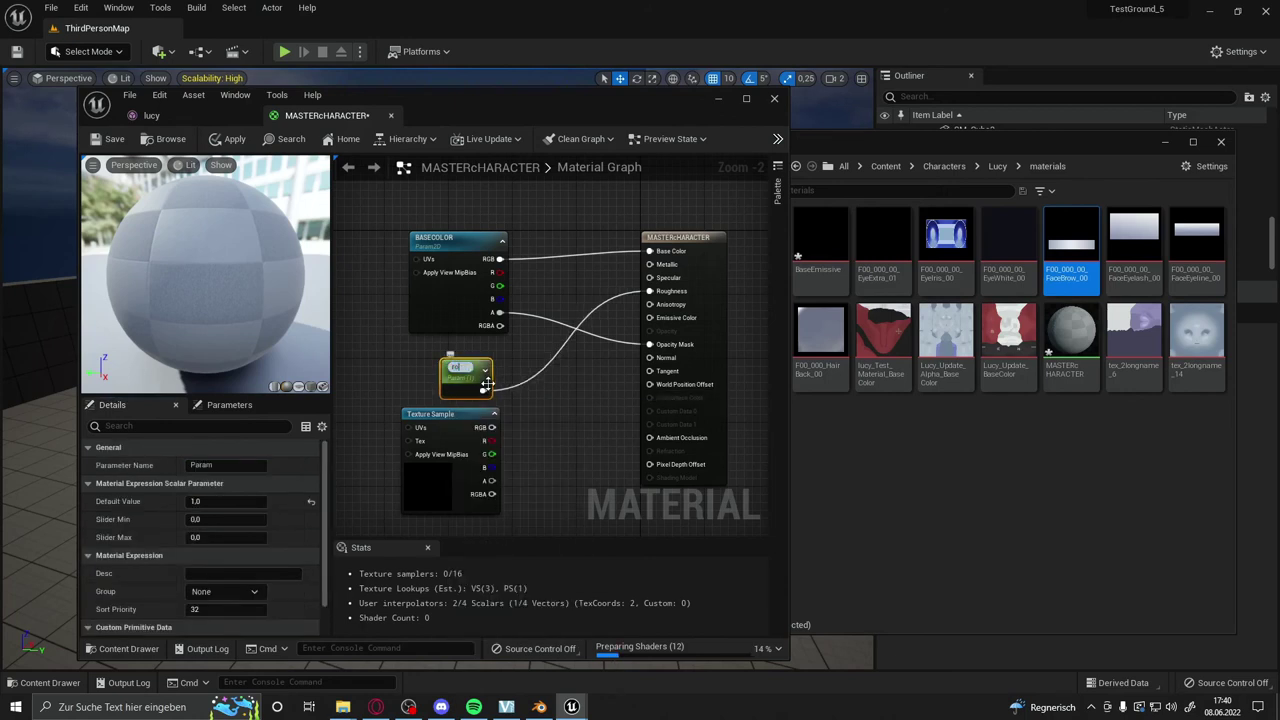
key("Return")
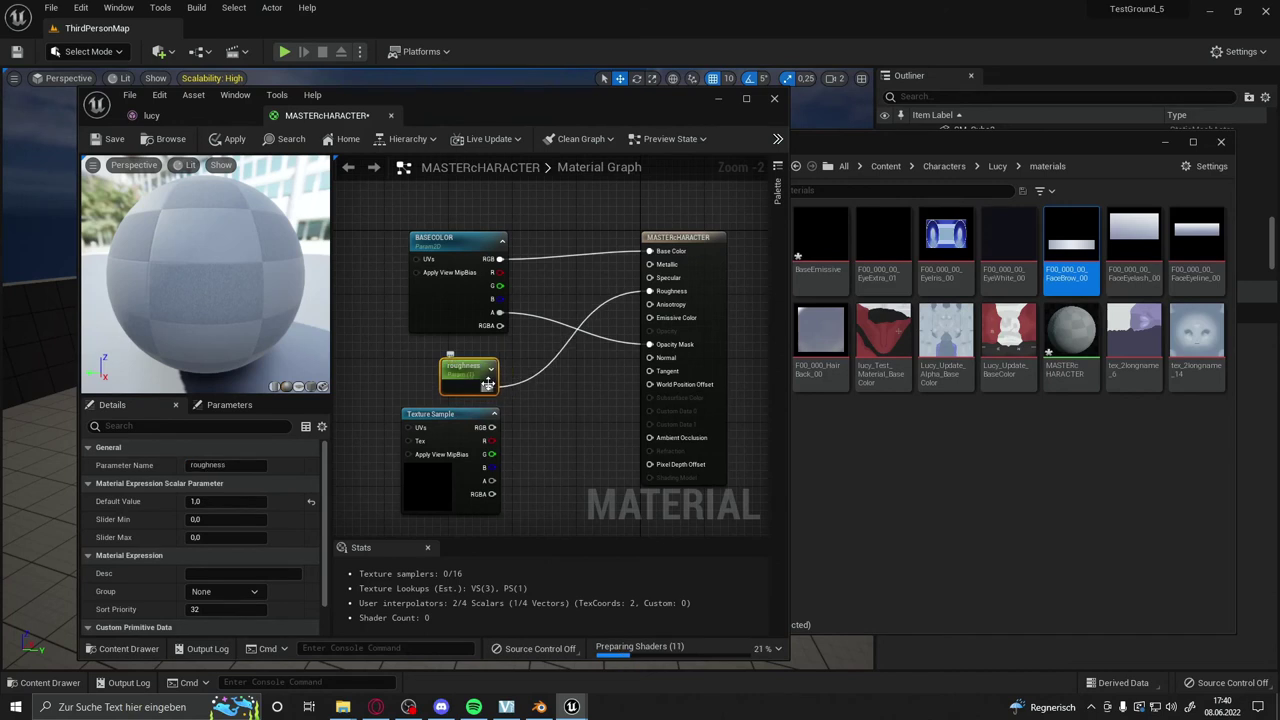
Reposition the lower BaseEmissive Texture Sample node in the graph.
mouse_move(490, 392)
right_mouse_down()
mouse_move(472, 384)
mouse_move(480, 362)
right_mouse_up()
left_click_drag(437, 348, 427, 348)
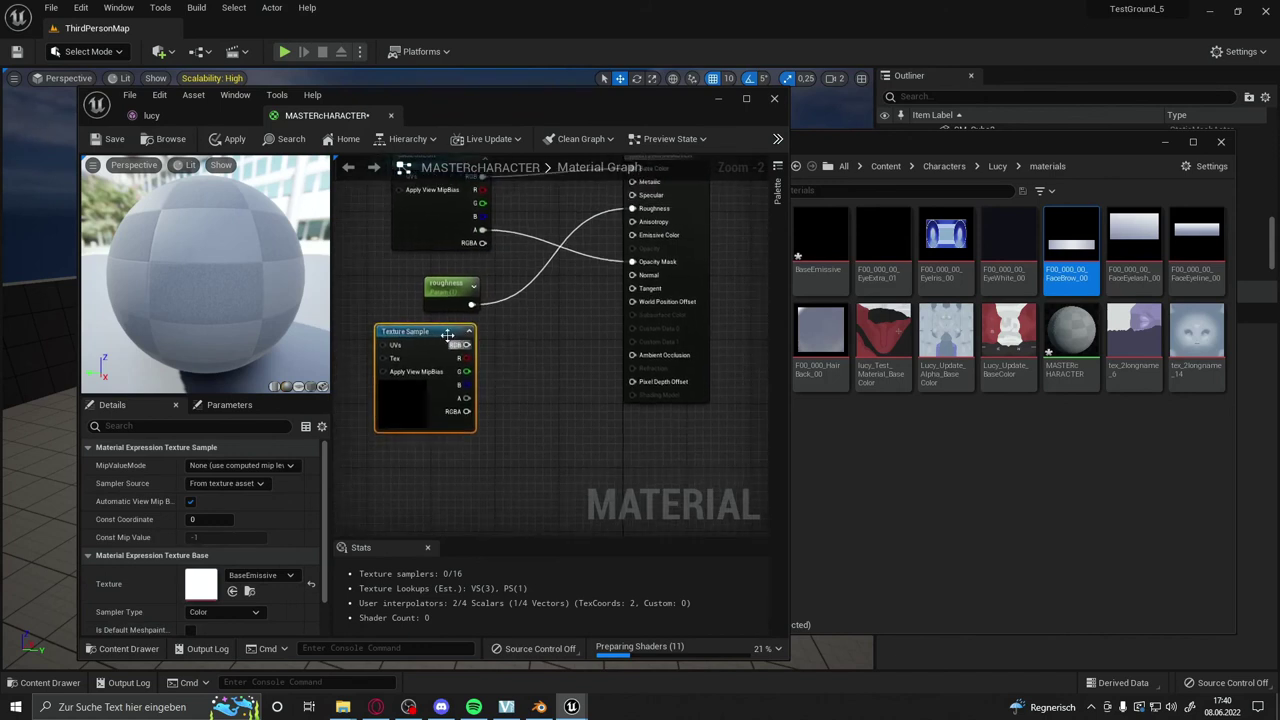
left_click_drag(447, 334, 447, 382)
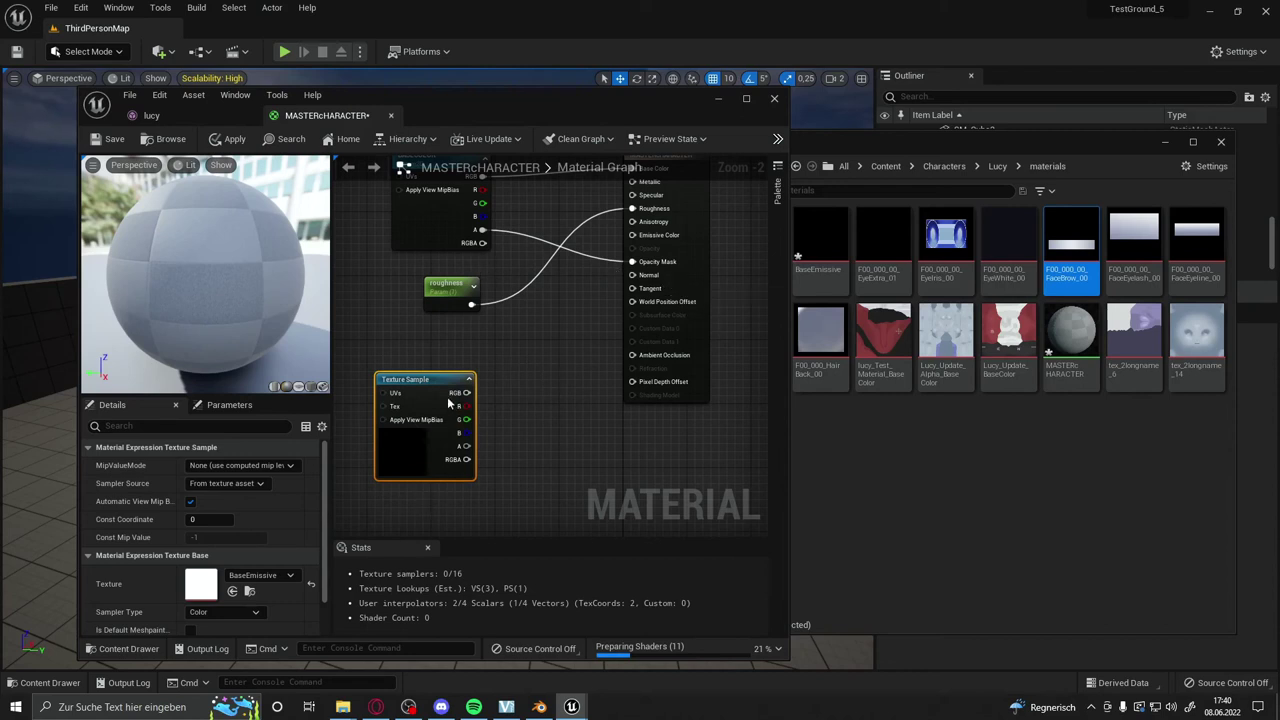
mouse_move(467, 383)
left_mouse_down()
mouse_move(451, 343)
mouse_move(523, 370)
left_mouse_up()
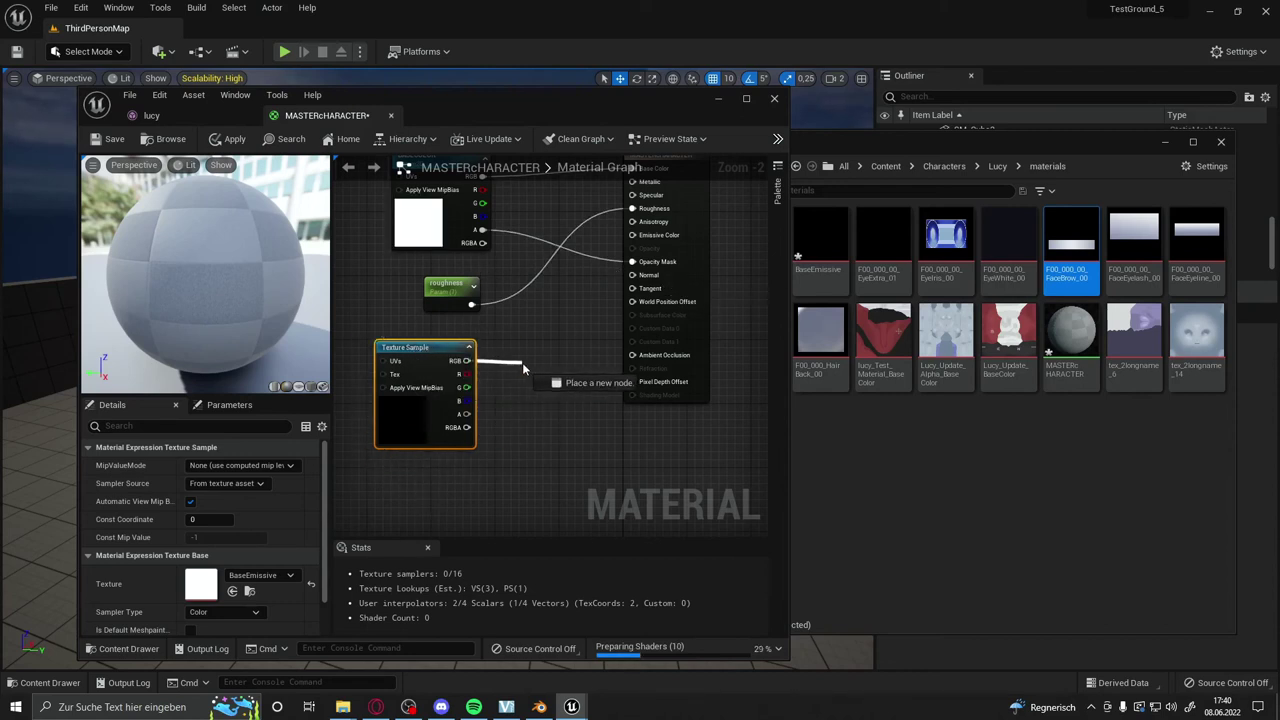
Add a Multiply node combining the BaseEmissive RGB with a constant 0, feeding Emissive Color.
type("mul")
key("Return")
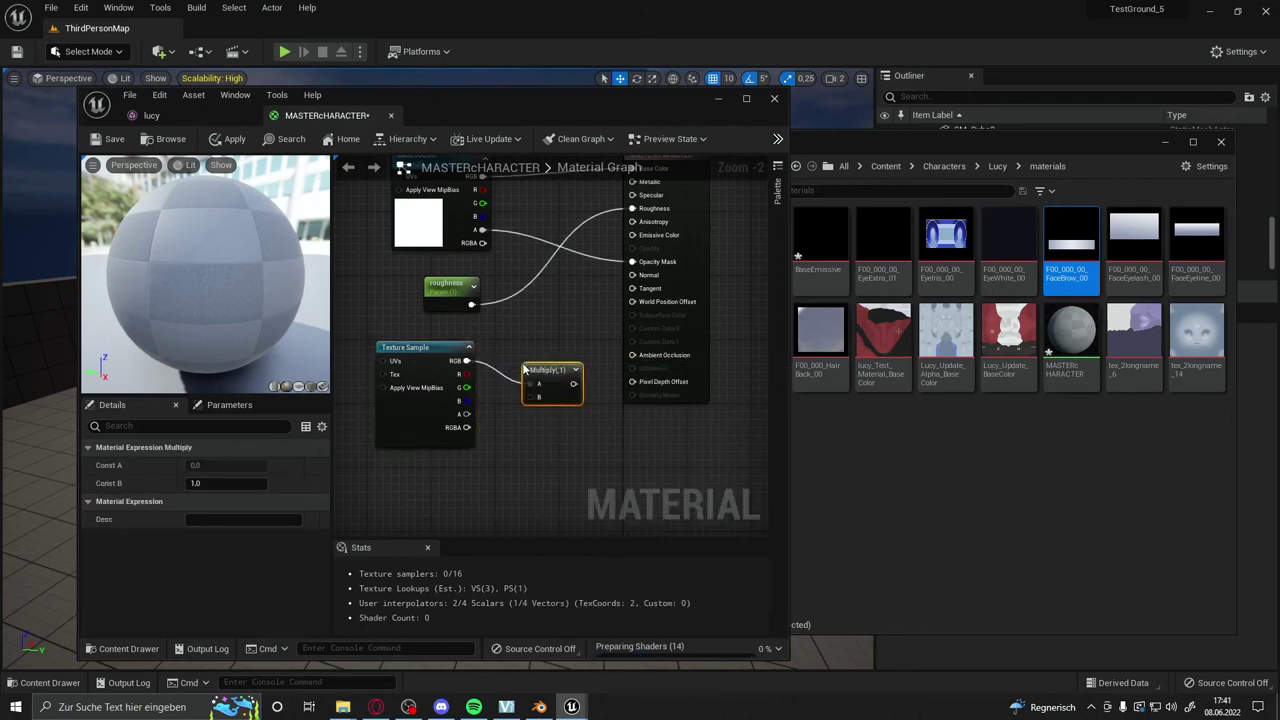
mouse_move(466, 361)
left_mouse_down()
mouse_move(528, 418)
mouse_move(533, 400)
left_mouse_up()
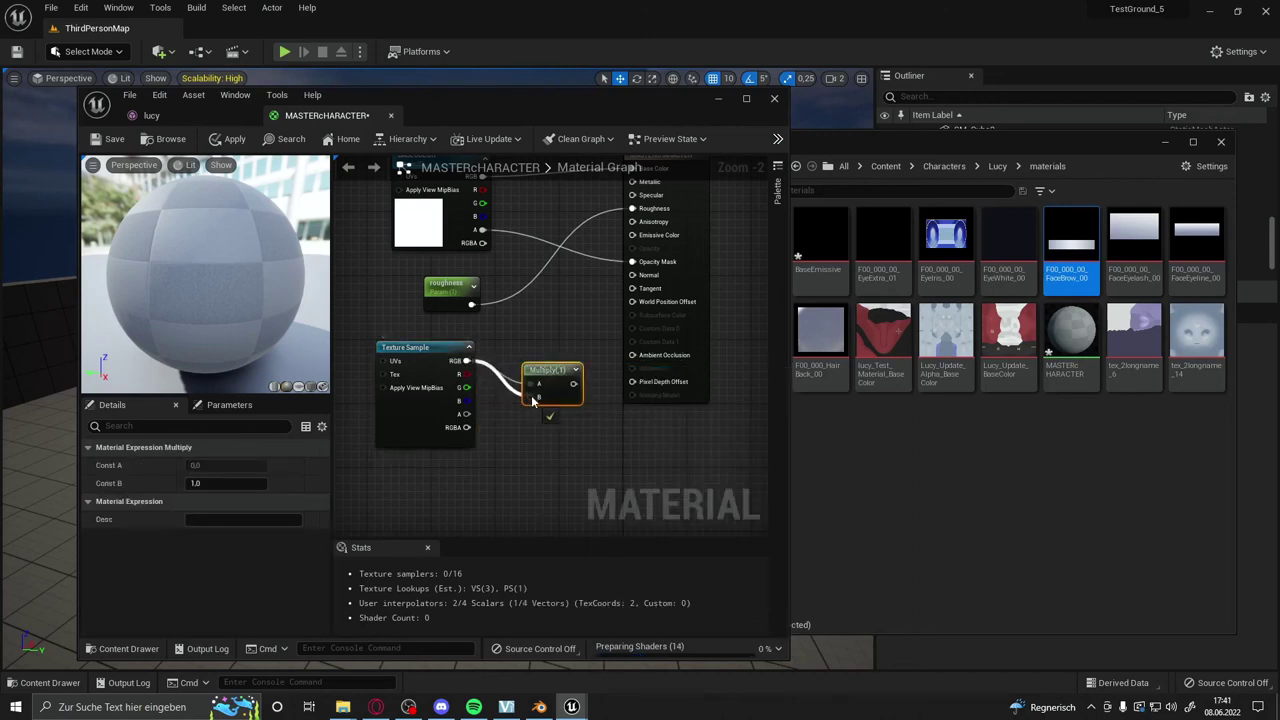
left_click_drag(405, 347, 397, 339)
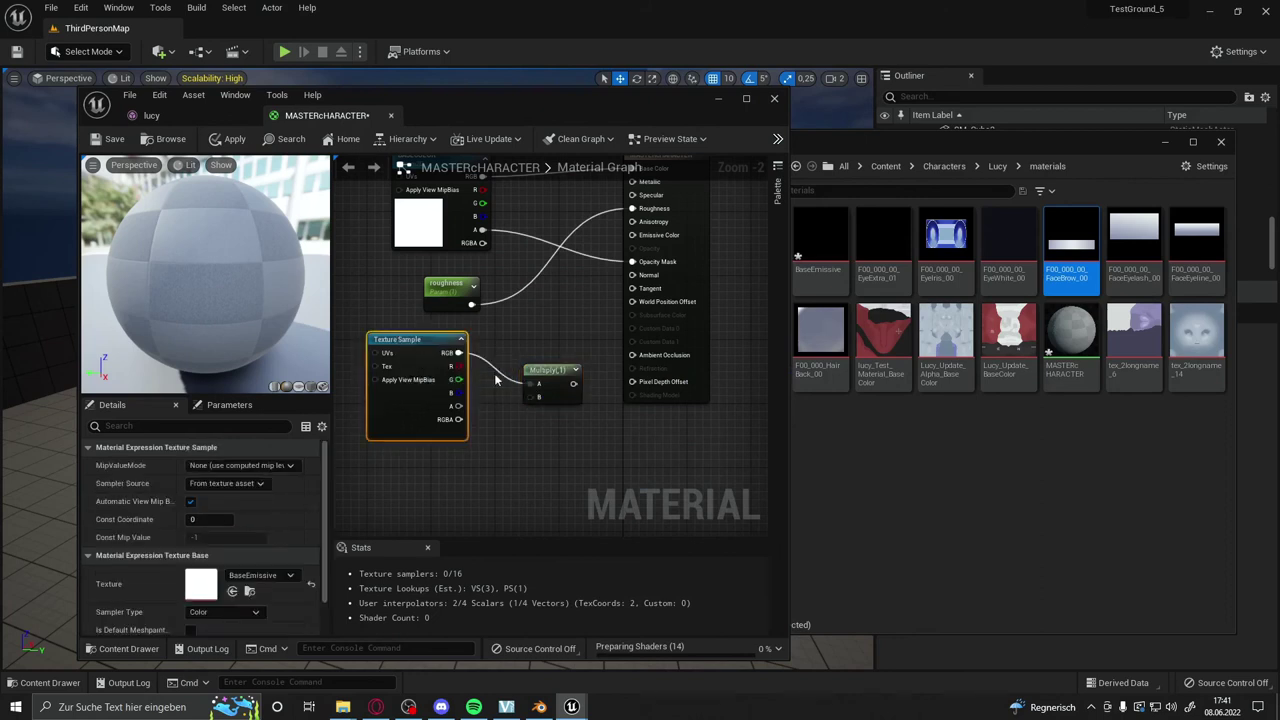
left_click_drag(541, 380, 537, 365)
left_click_drag(441, 429, 423, 420)
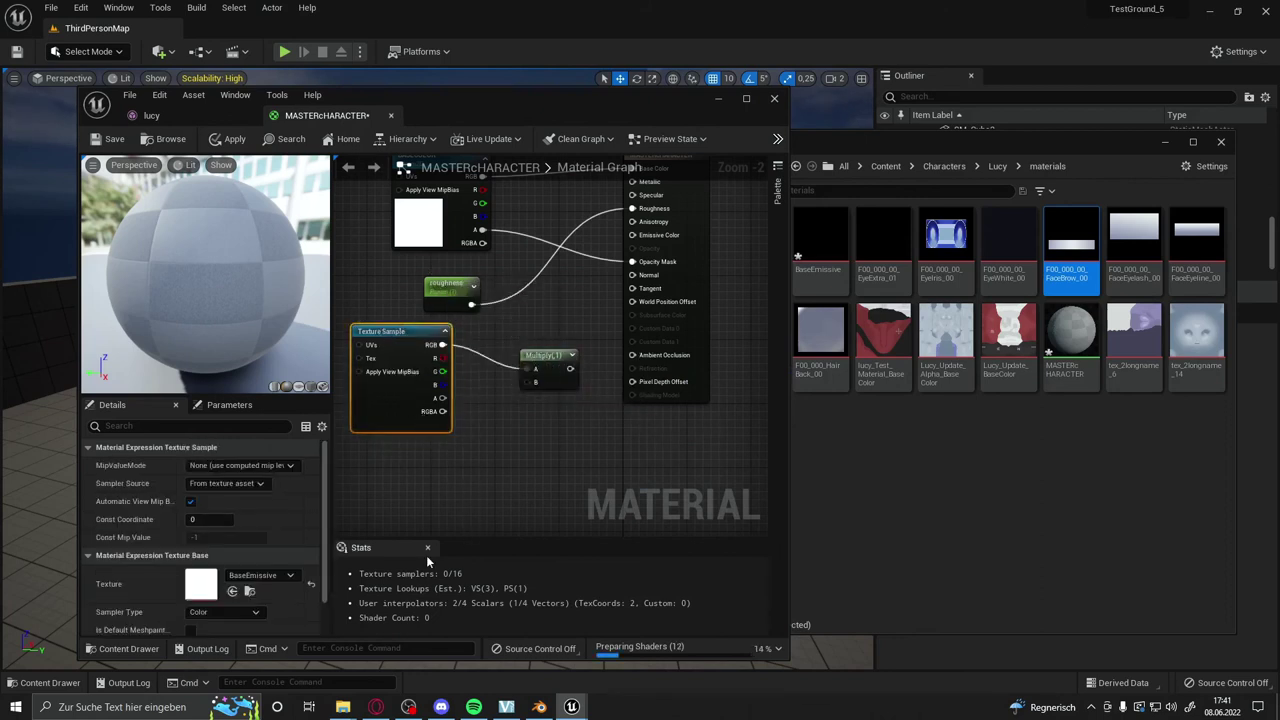
left_click(432, 463)
mouse_move(443, 477)
left_mouse_down()
mouse_move(637, 303)
mouse_move(632, 235)
left_mouse_up()
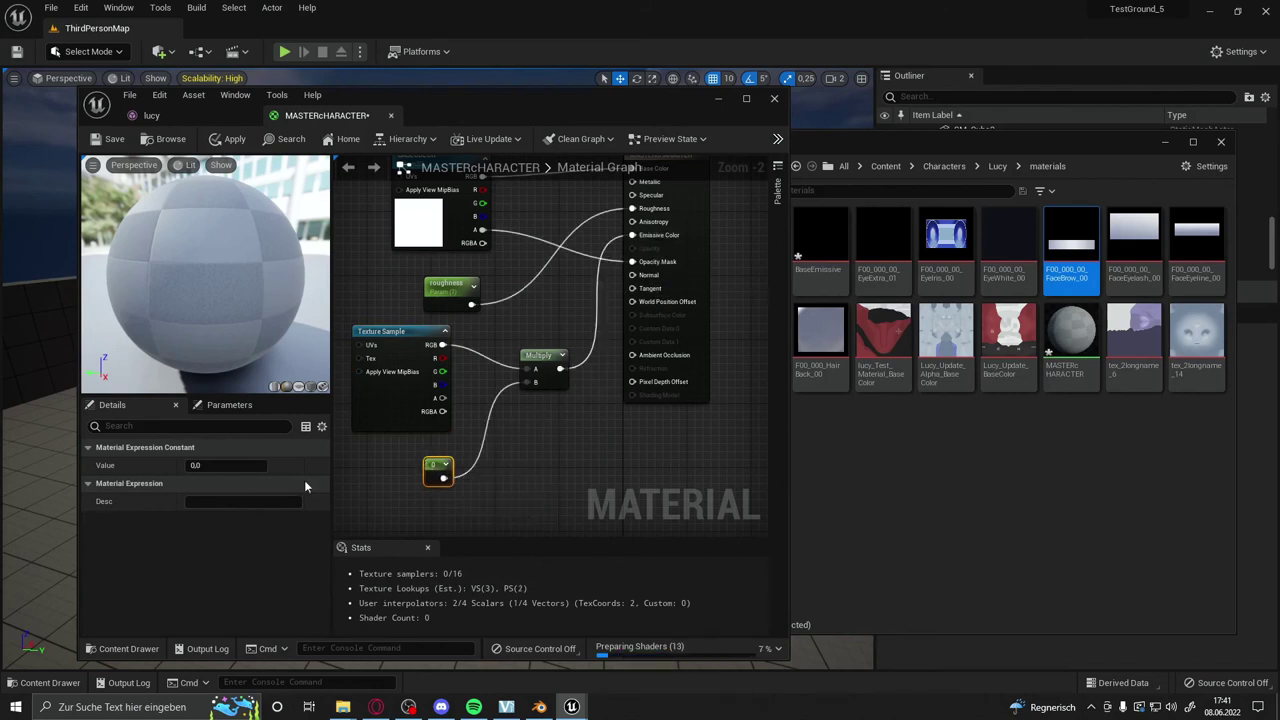
Convert the emissive strength Constant into a scalar parameter named EmissiveAnpassen.
right_click(437, 468)
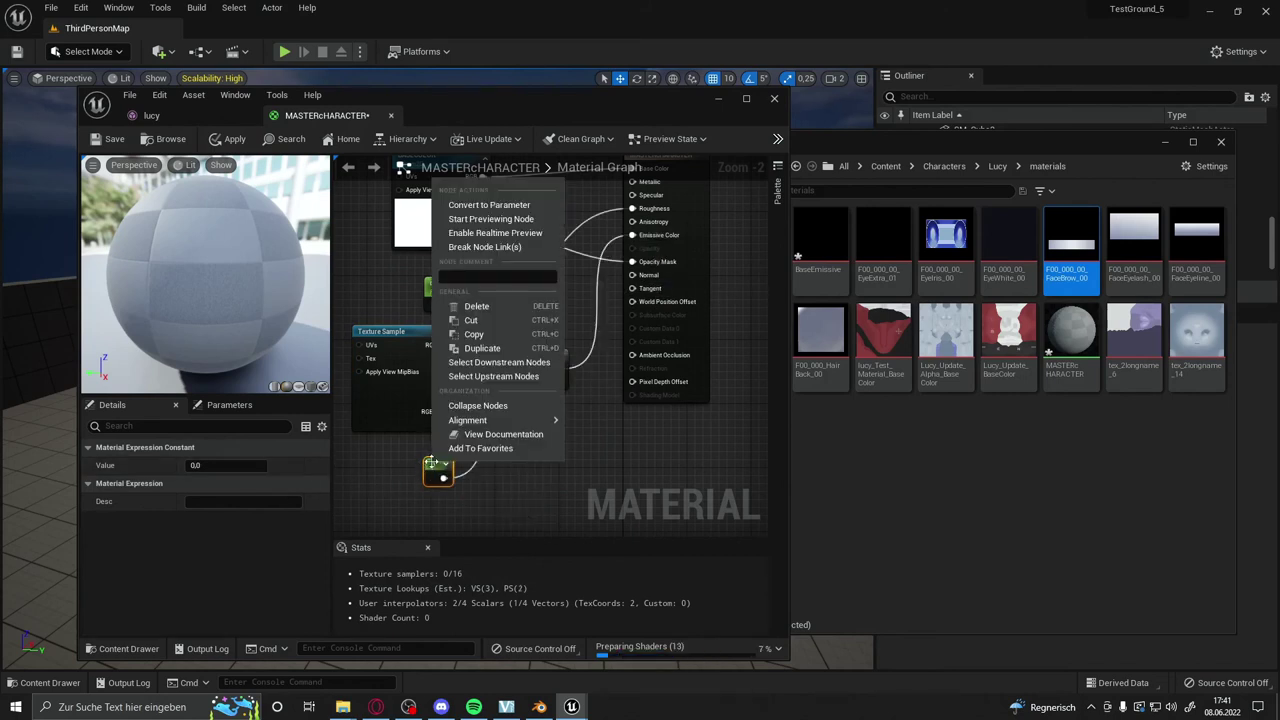
left_click(494, 205)
type("EmissiveAnpassen")
key("Return")
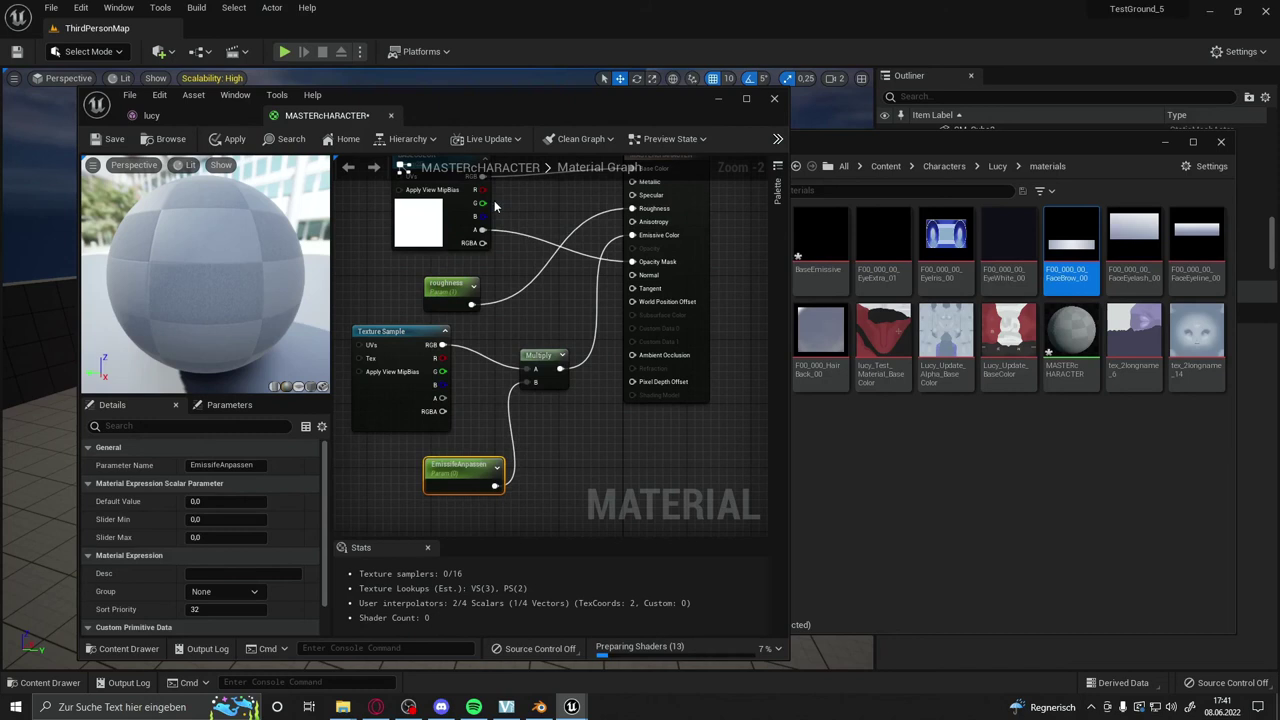
Convert the emissive Texture Sample into a parameter named 'emissive', tidy the nodes and save MASTERcHARACTER.
left_click(395, 340)
right_click(396, 332)
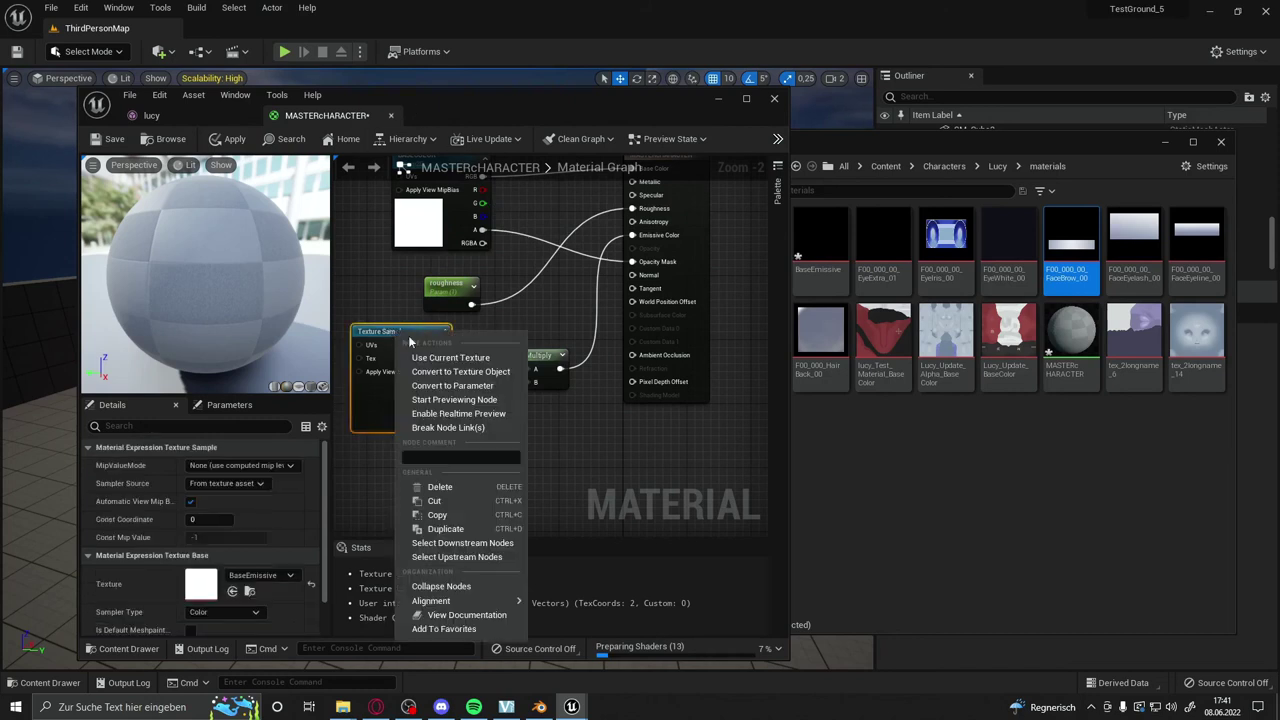
left_click(470, 384)
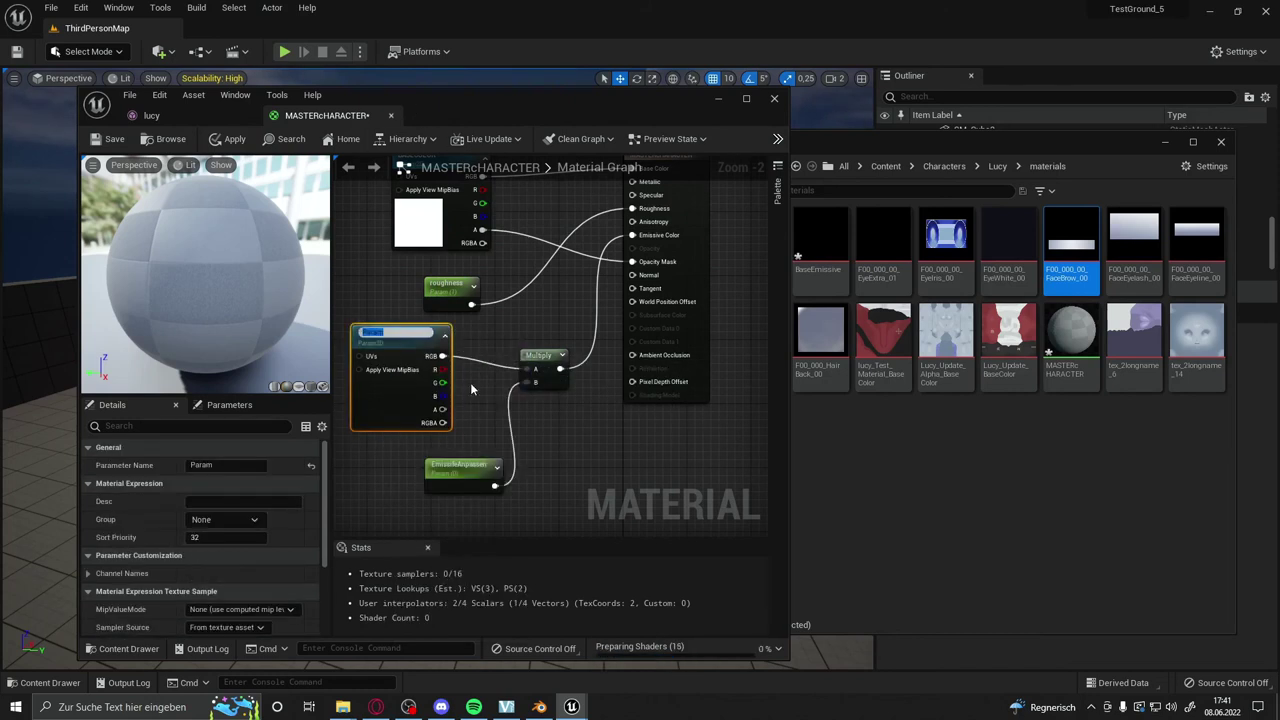
type("emissi")
type("ve")
key("Return")
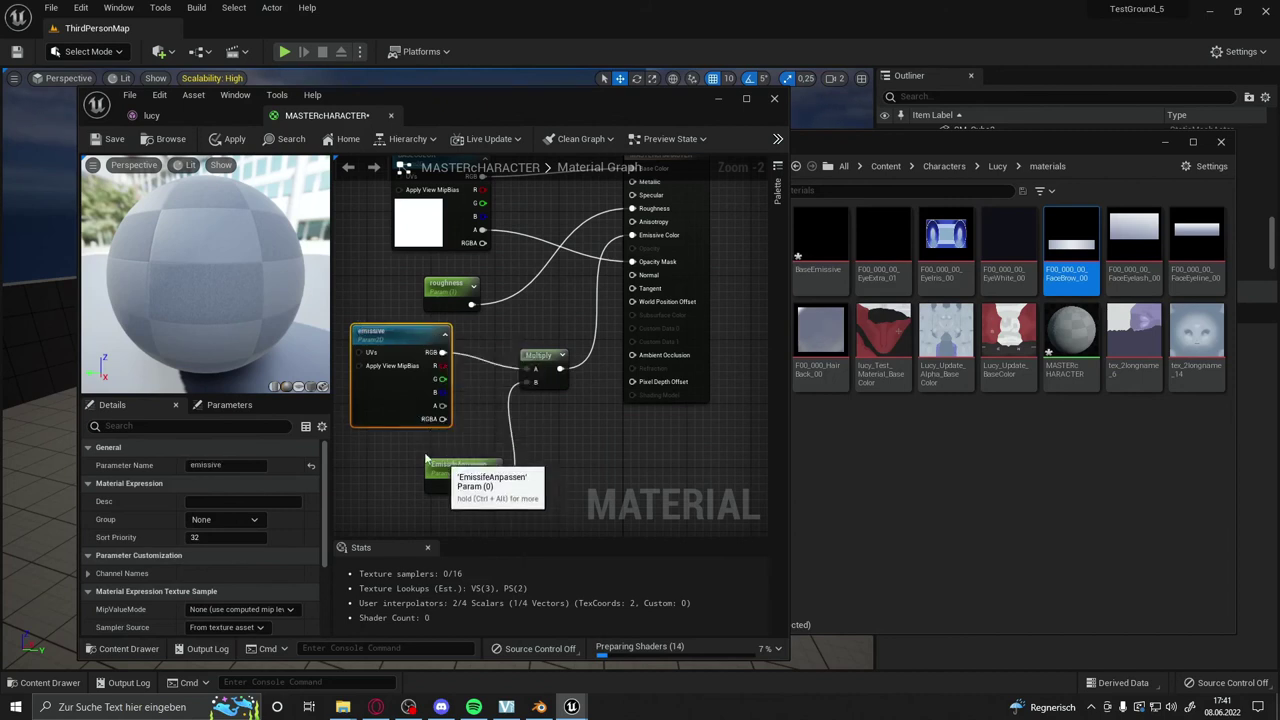
left_click_drag(428, 466, 386, 450)
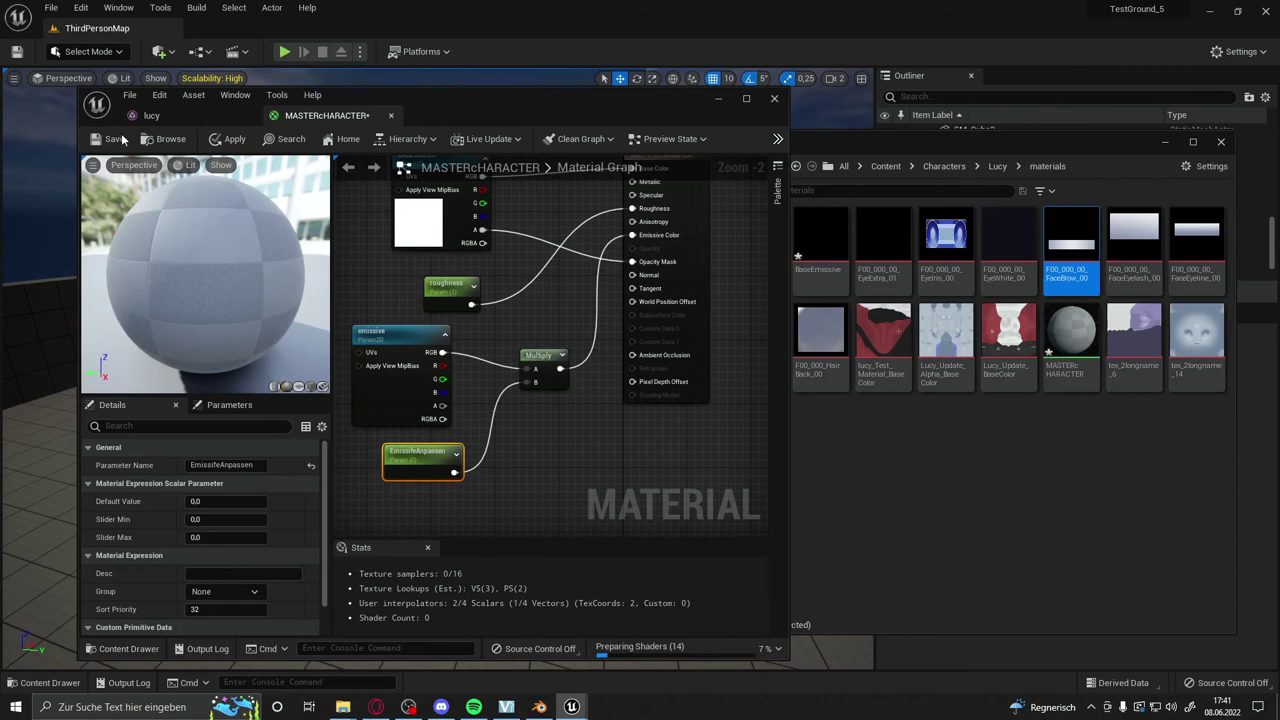
key("ctrl+s")
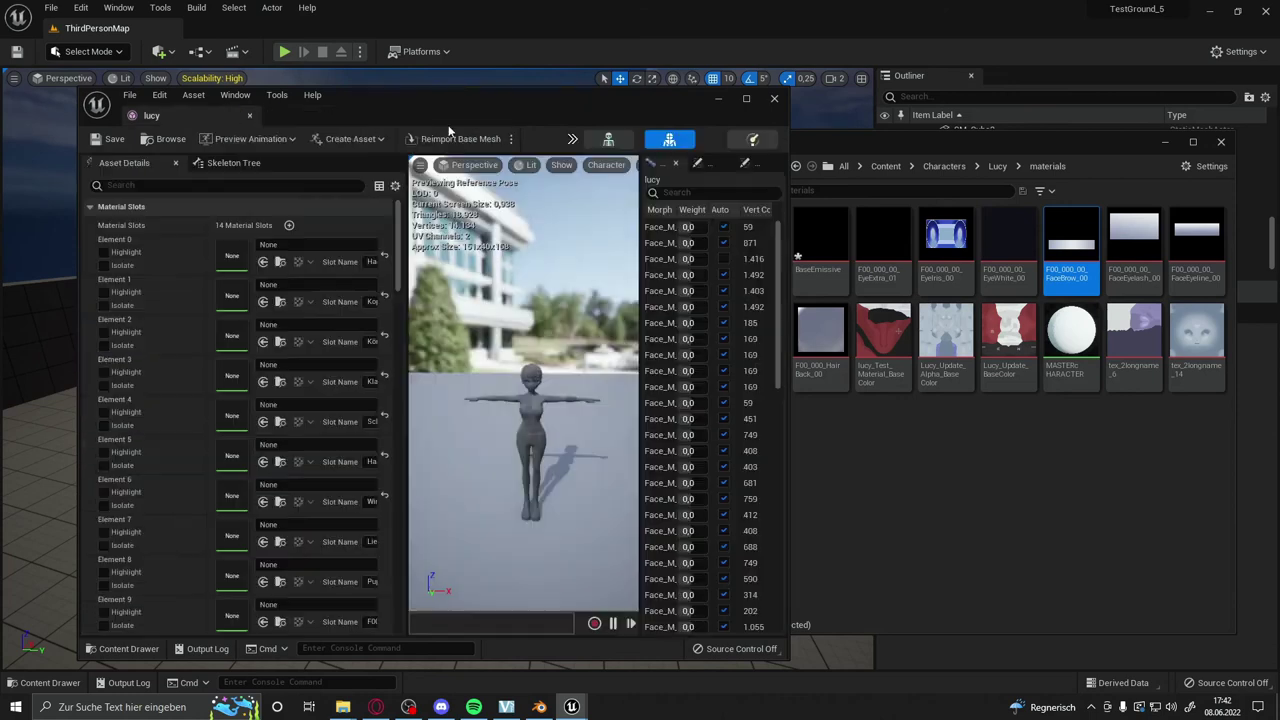
Close the material editor, then create and open a MASTERcHARACTER material instance named eyeextra.
left_click(390, 115)
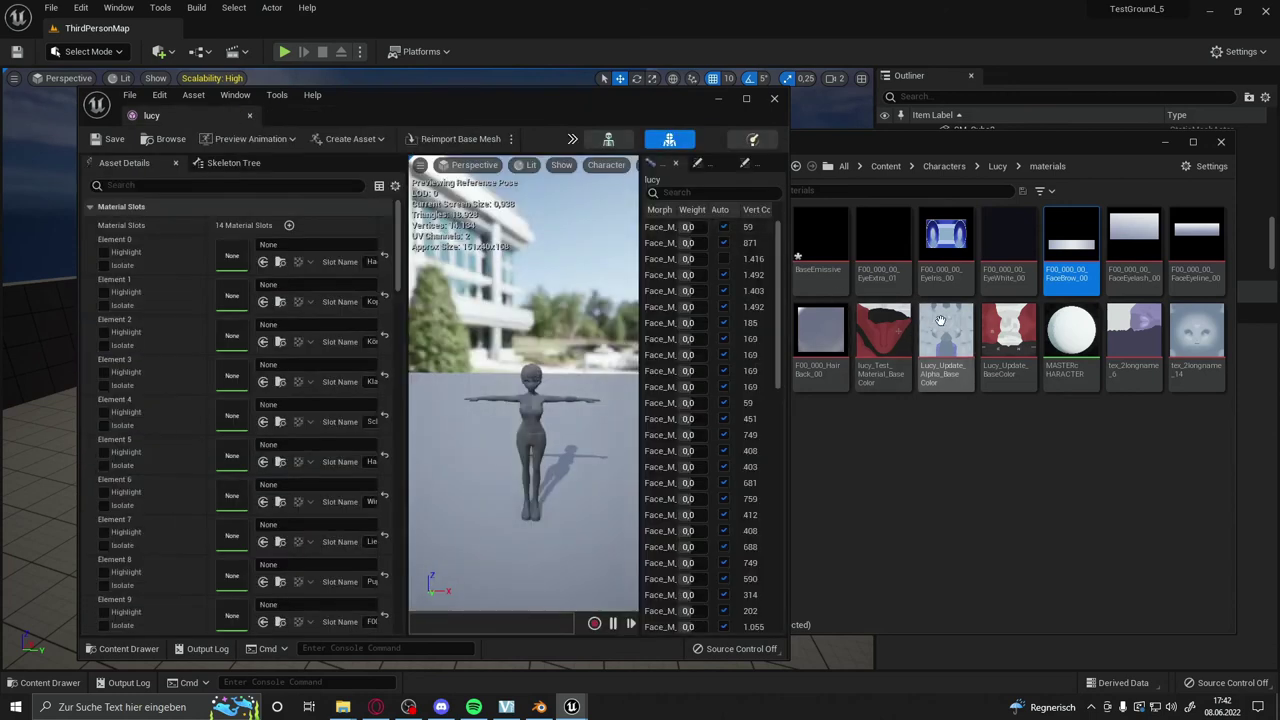
right_click(1052, 333)
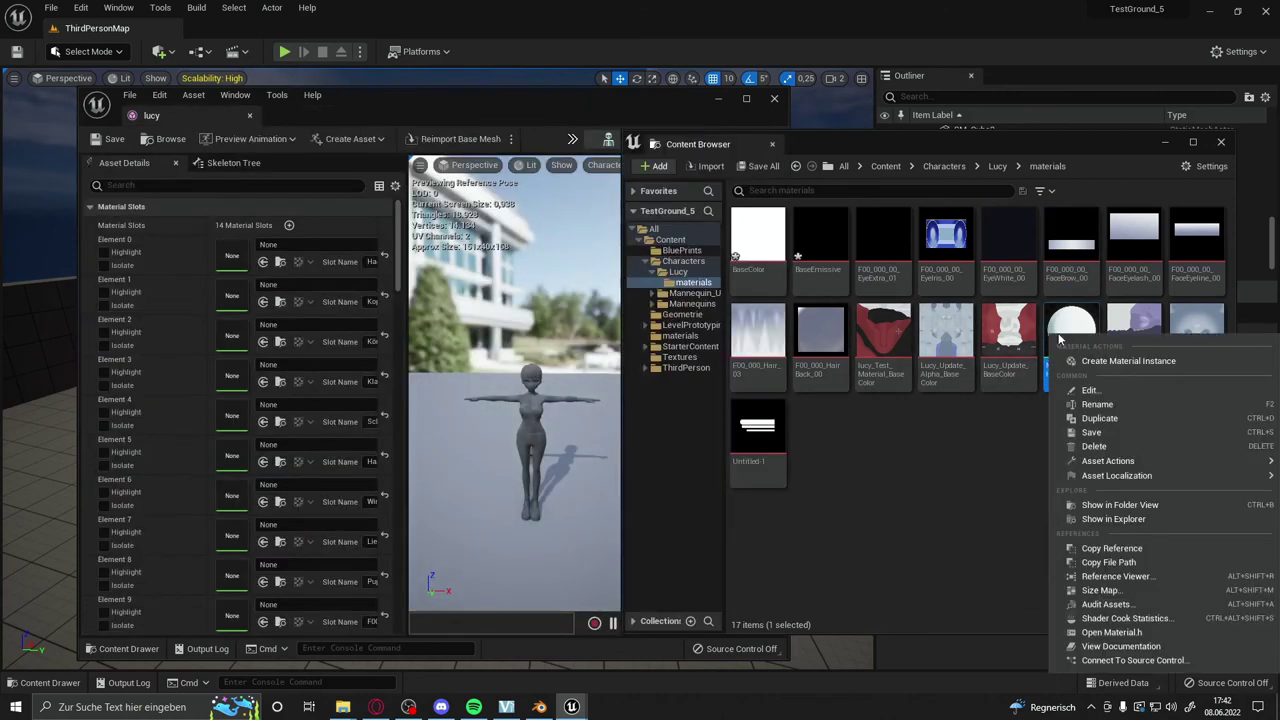
left_click(1122, 363)
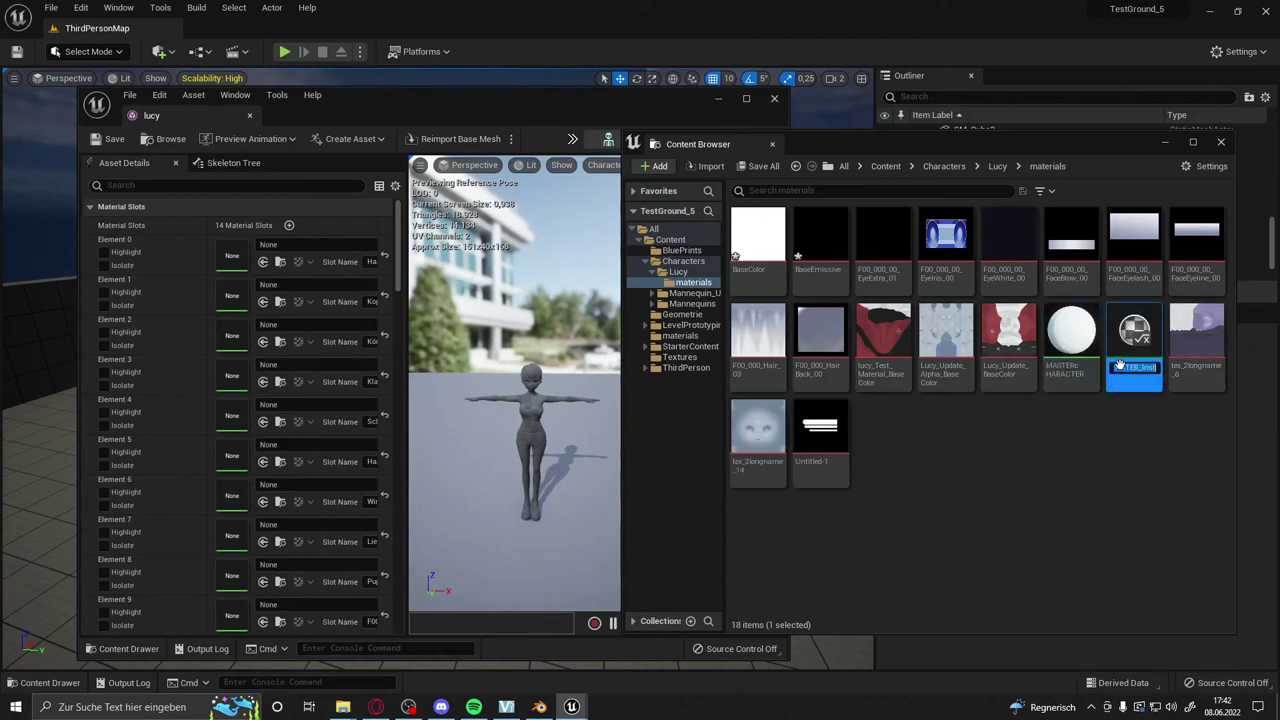
type("a")
key("Return")
double_click(874, 242)
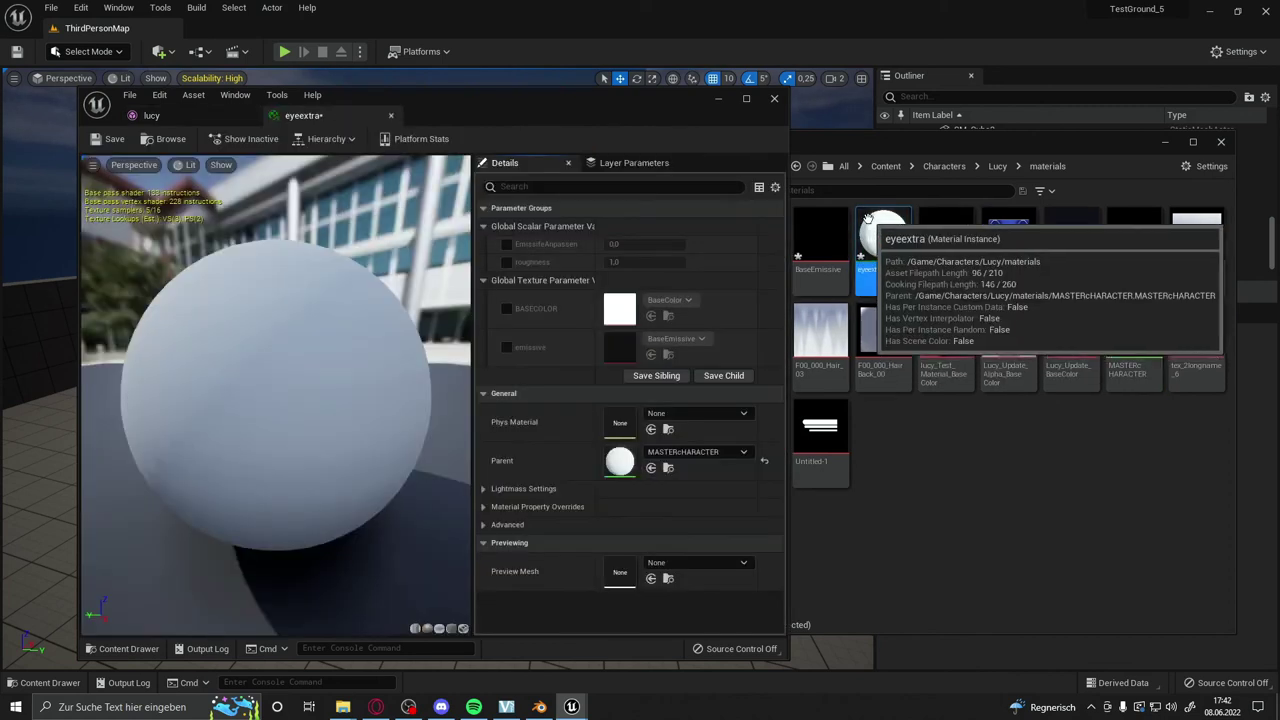
Enable BASECOLOR in eyeextra and set it to the EyeExtra_01 texture.
left_click(948, 235)
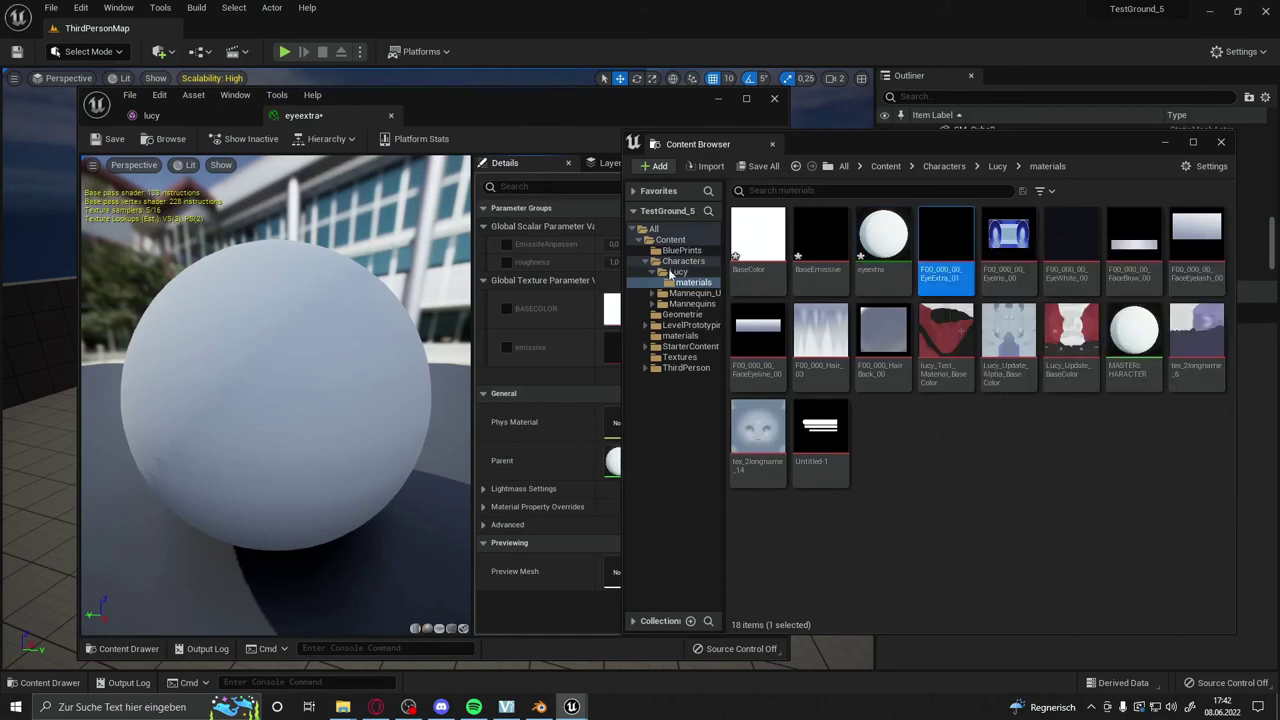
left_click(505, 316)
left_click(506, 309)
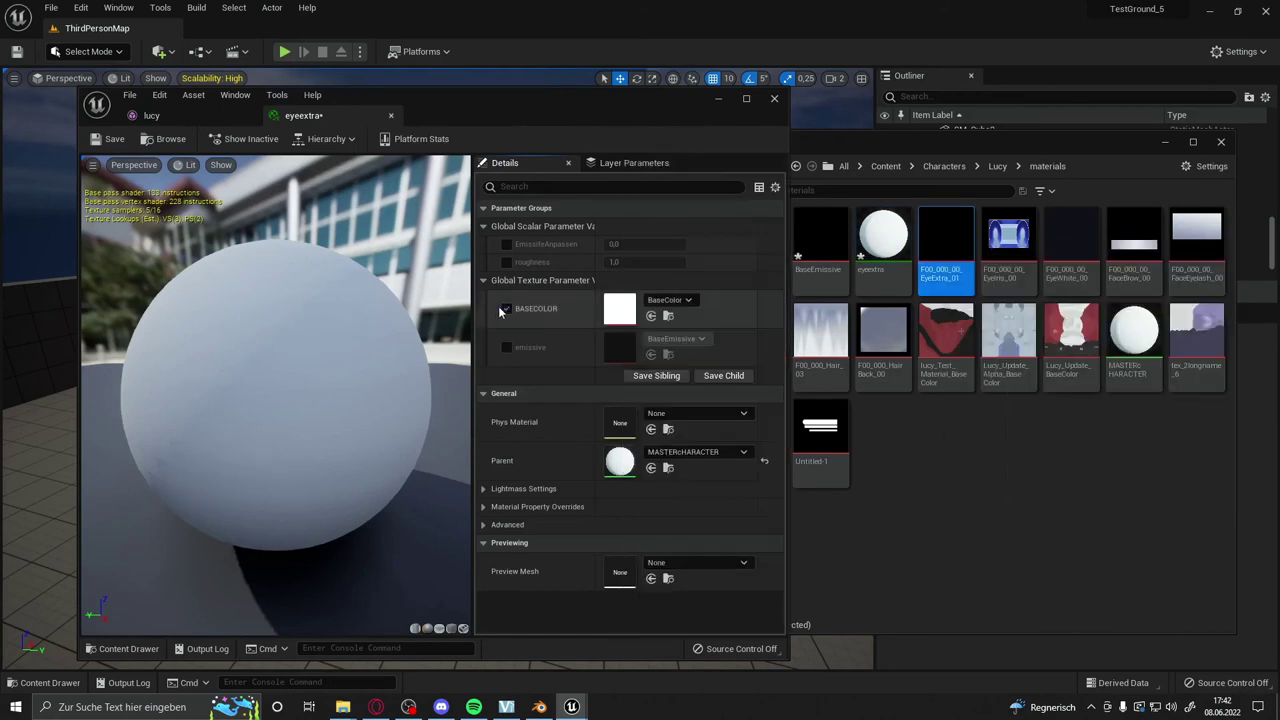
left_click_drag(937, 247, 619, 309)
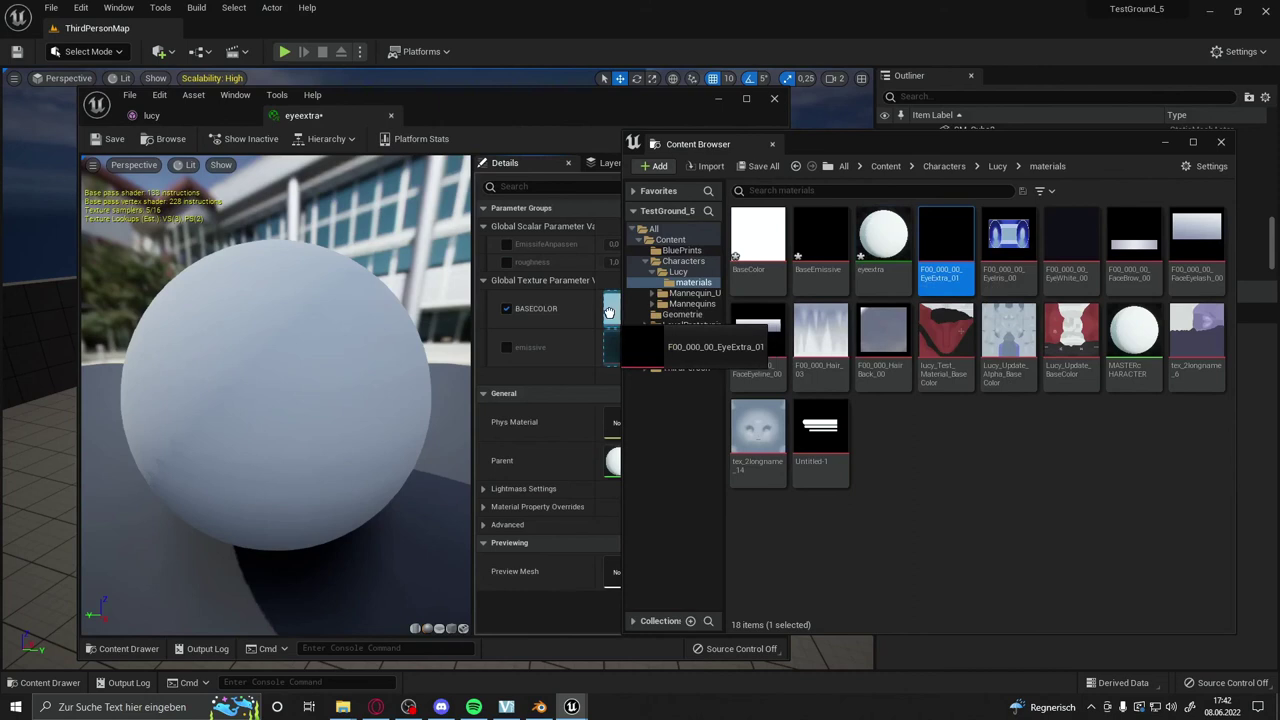
left_click_drag(240, 435, 166, 428)
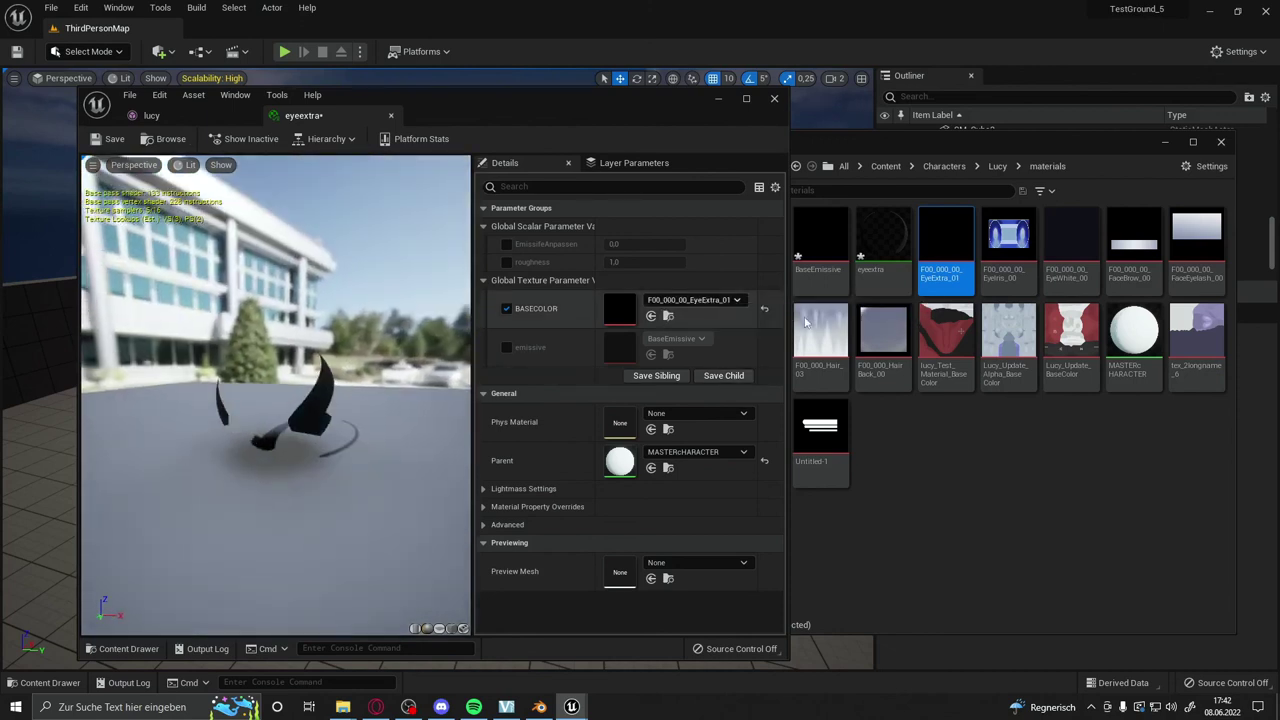
Try a roughness override of 1.0, switch it back off, and save eyeextra.
left_click(507, 263)
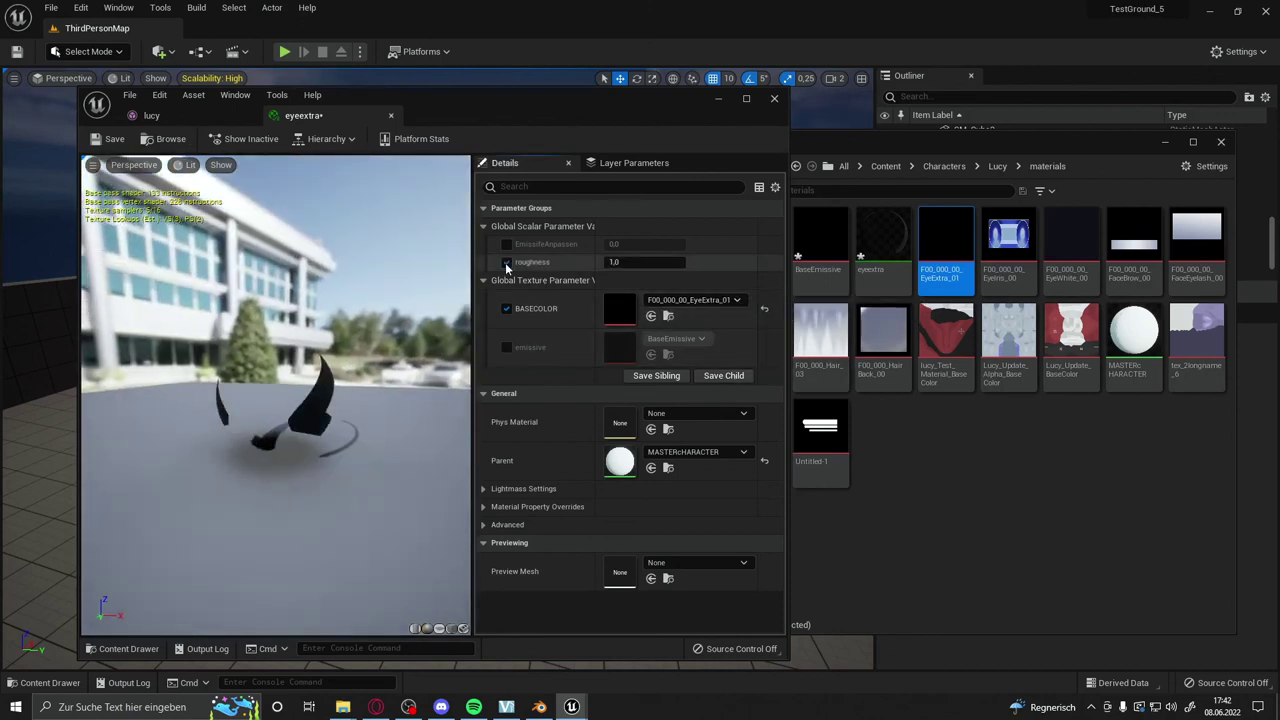
left_click_drag(645, 262, 620, 262)
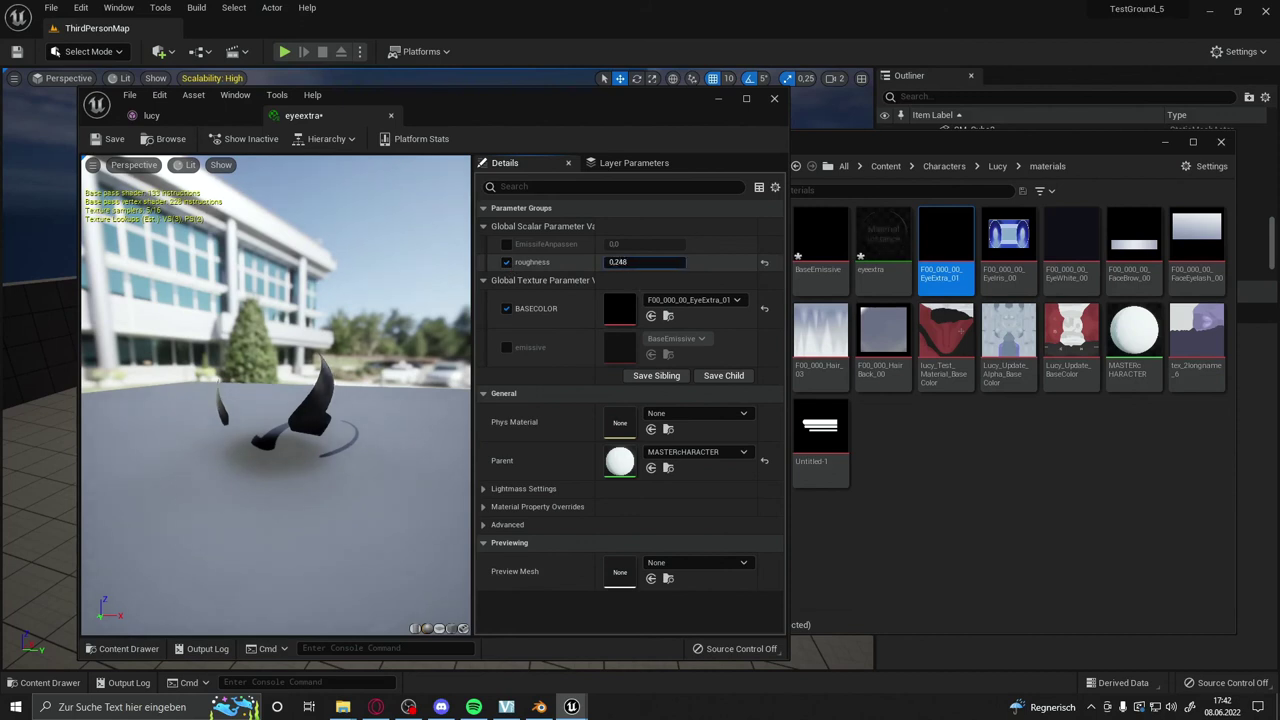
left_click(620, 262)
type("1")
key("Return")
left_click(506, 262)
left_click_drag(250, 360, 280, 362)
left_click(110, 139)
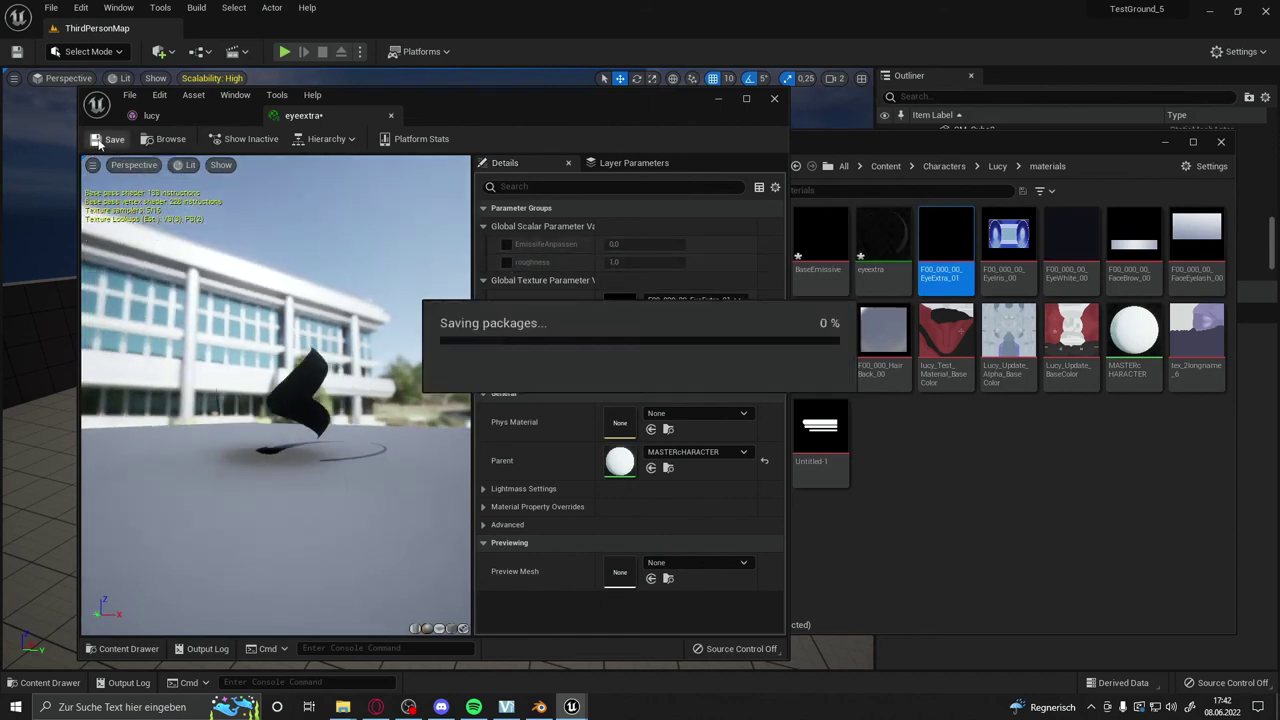
left_click(883, 245)
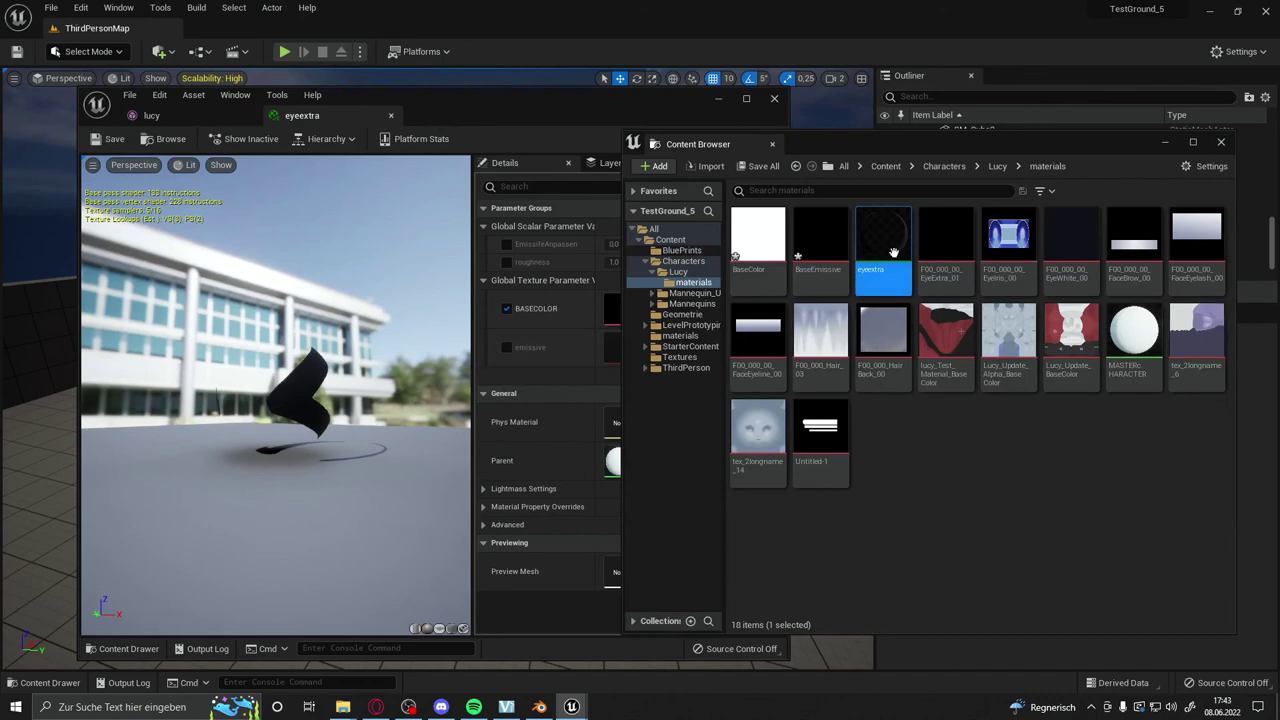
Duplicate eyeextra as a new instance named pupille and open it.
key("ctrl+d")
type("pupil")
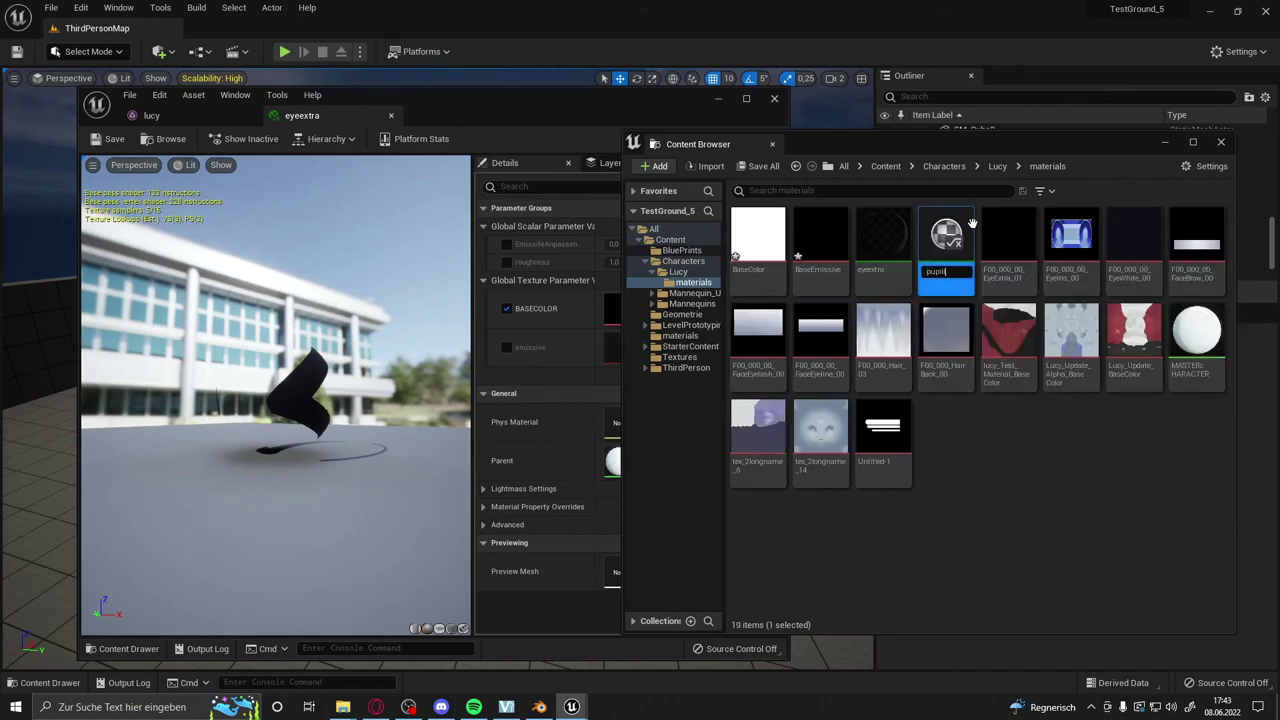
type("e")
key("Return")
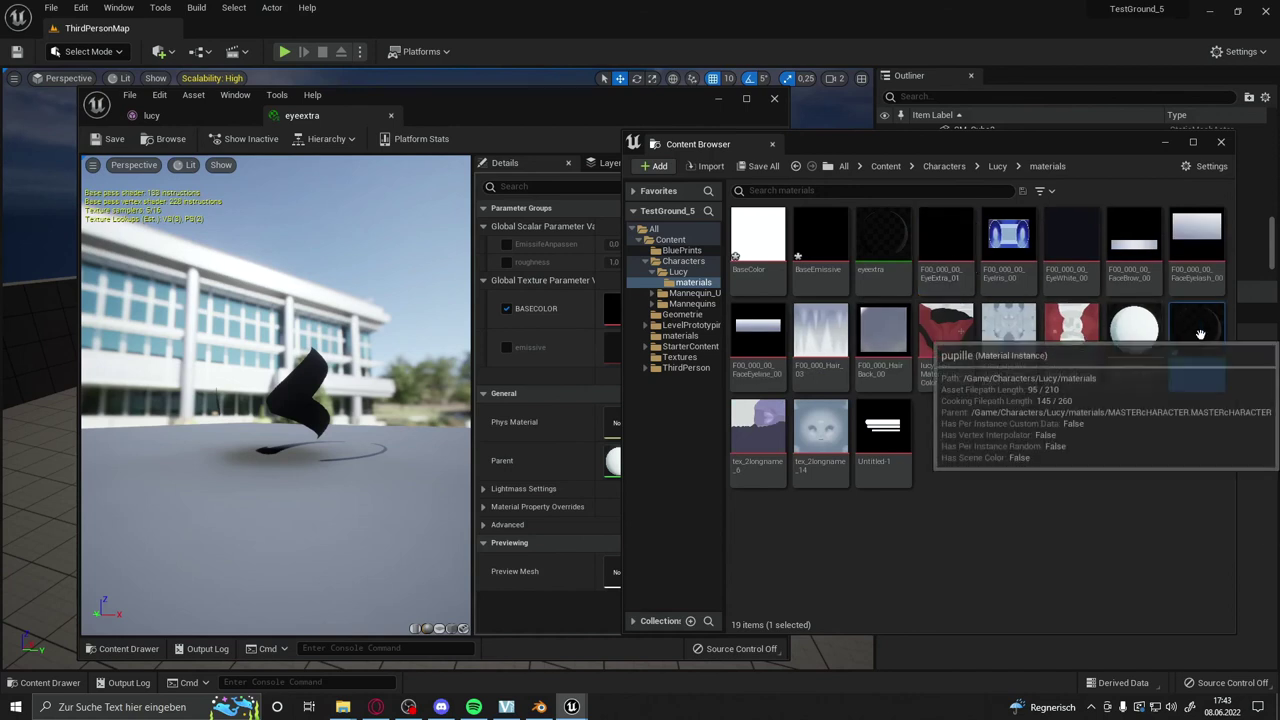
double_click(1200, 333)
Use the EyeIris texture as pupille's BASECOLOR and emissive maps.
left_click_drag(1008, 240, 612, 310)
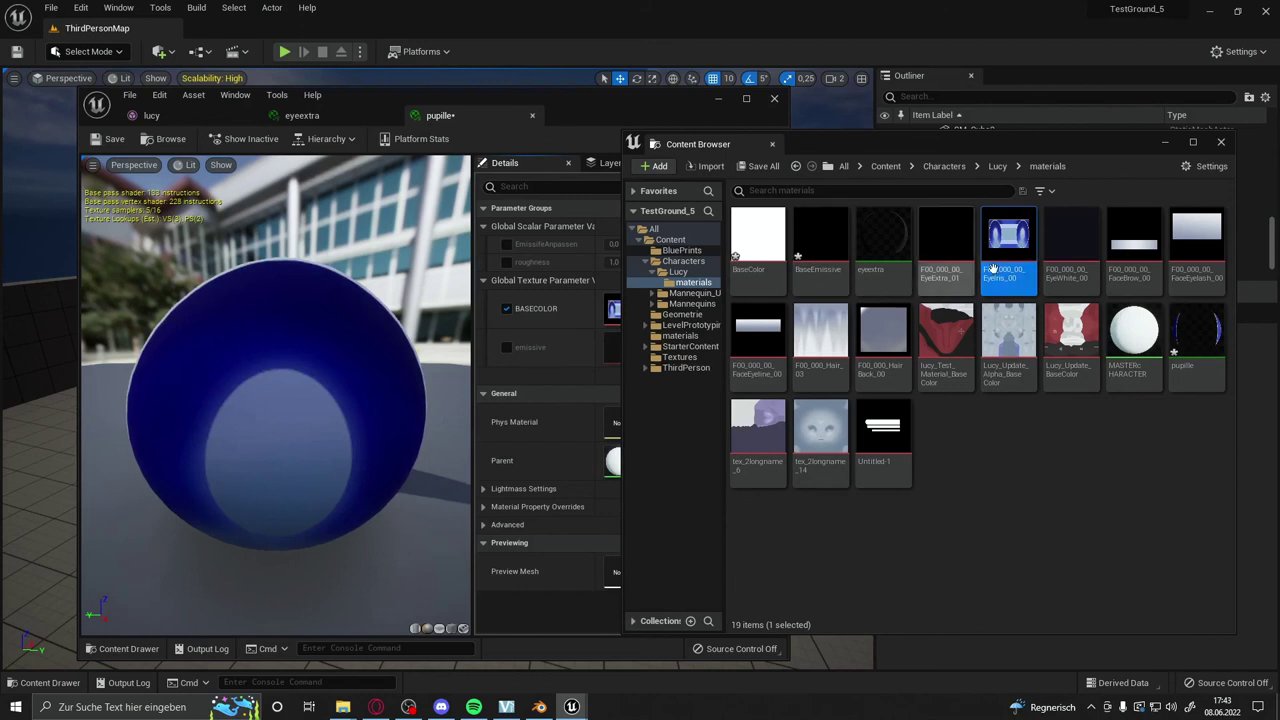
left_click(505, 349)
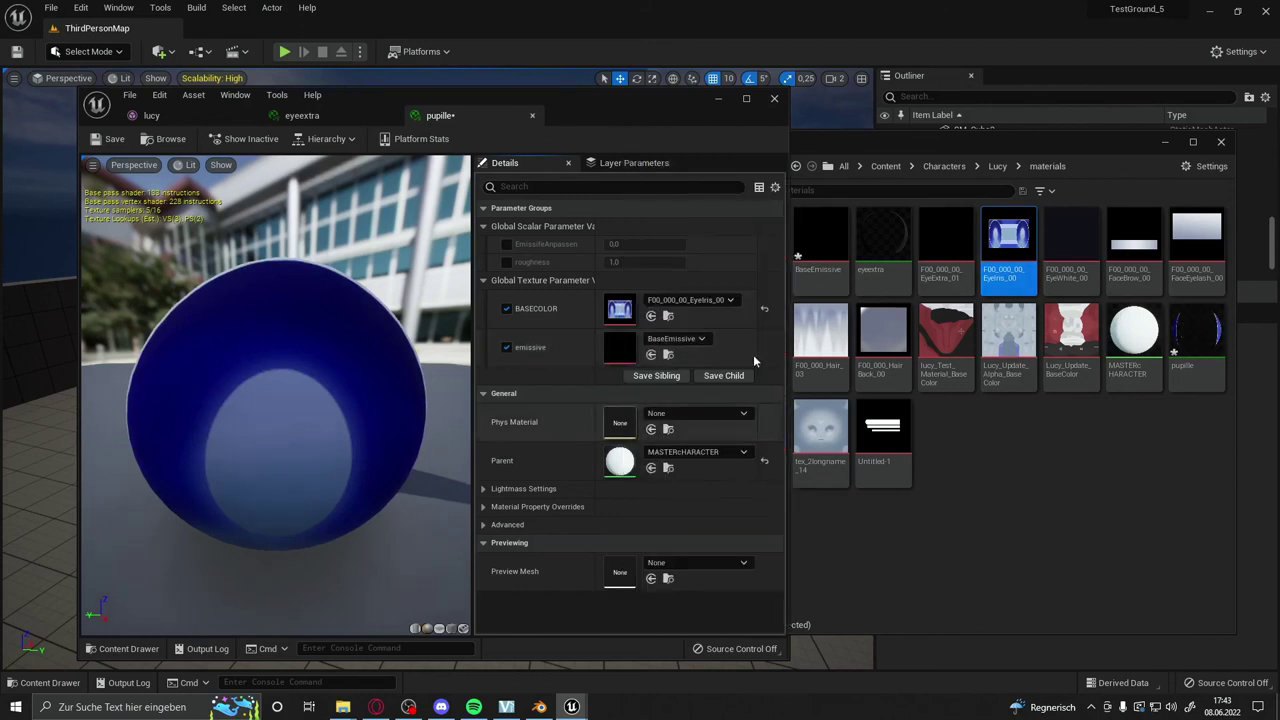
left_click_drag(1008, 240, 608, 349)
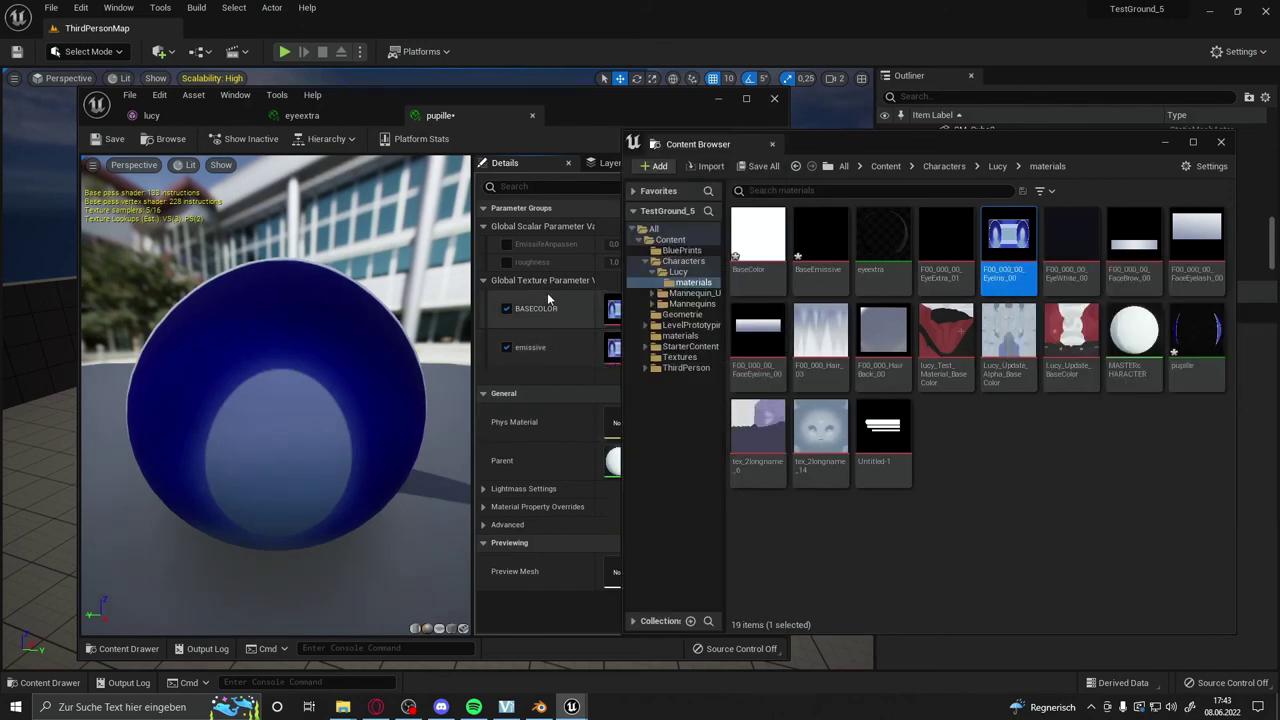
Enable the EmissifeAnpassen override and set the emissive strength to 0.7.
left_click(506, 244)
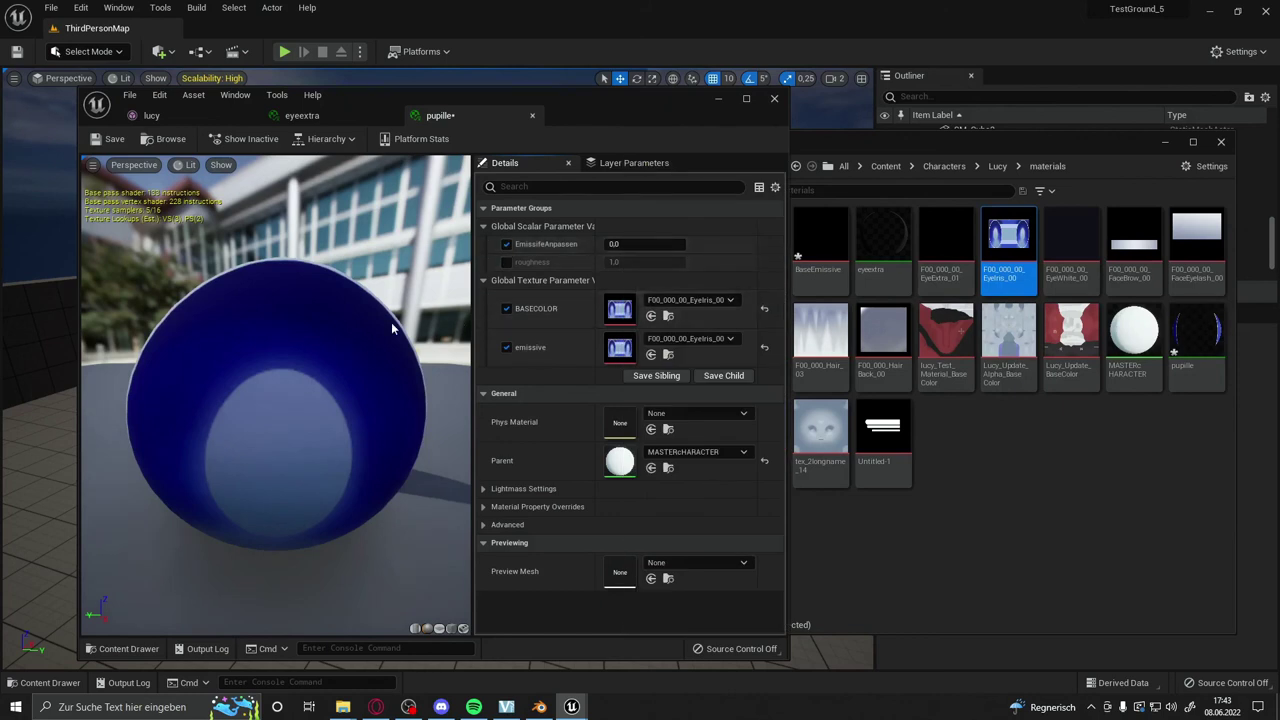
mouse_move(640, 244)
left_mouse_down()
mouse_move(690, 244)
mouse_move(626, 246)
left_mouse_up()
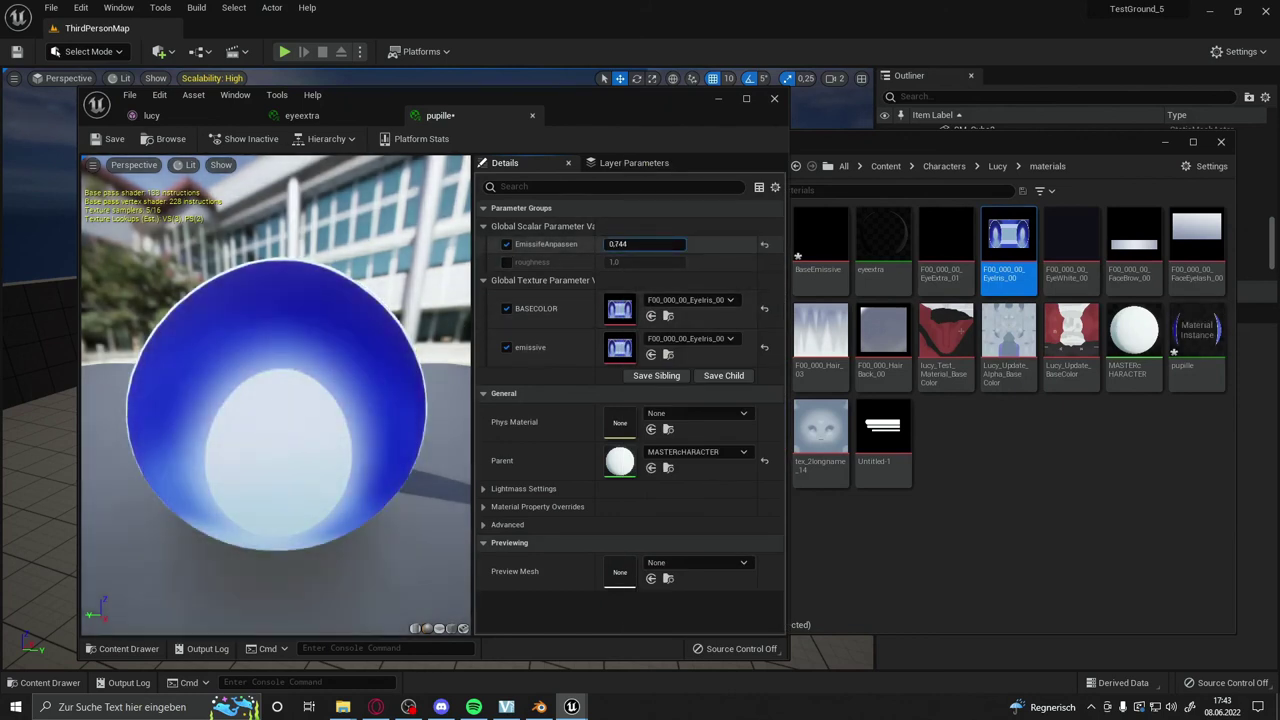
left_click(628, 245)
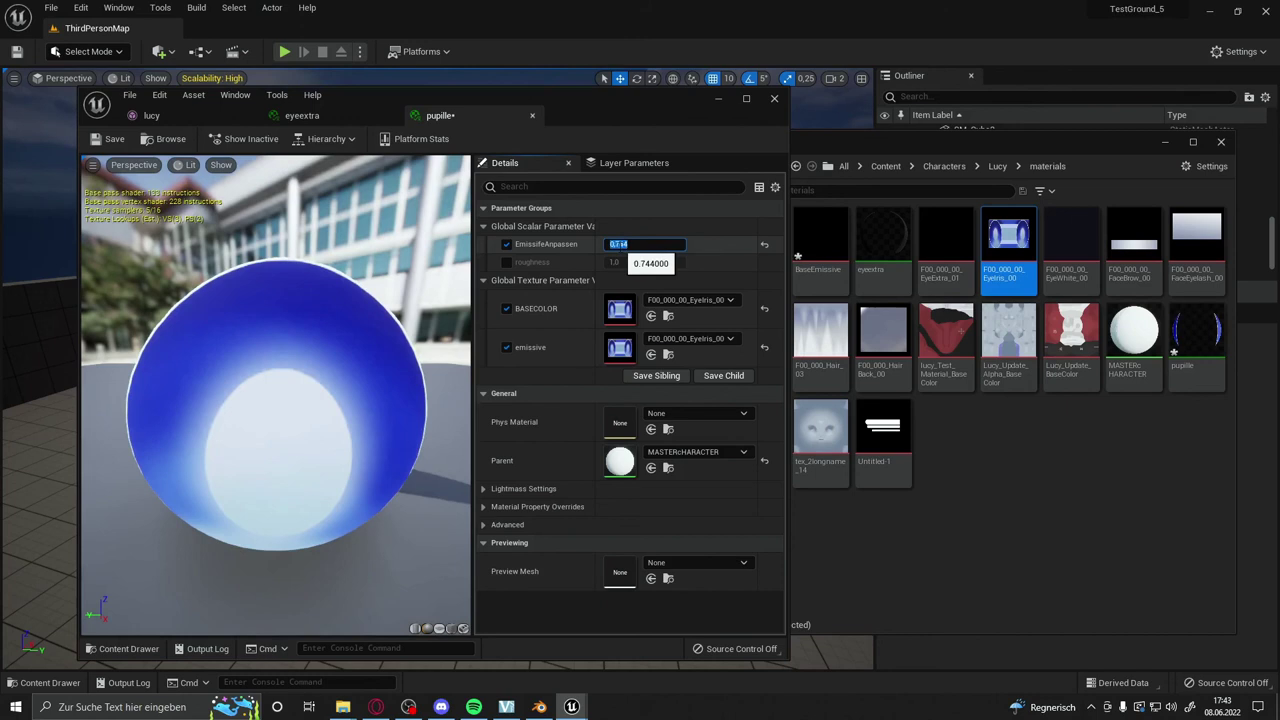
type("0.7")
key("Return")
left_click(970, 528)
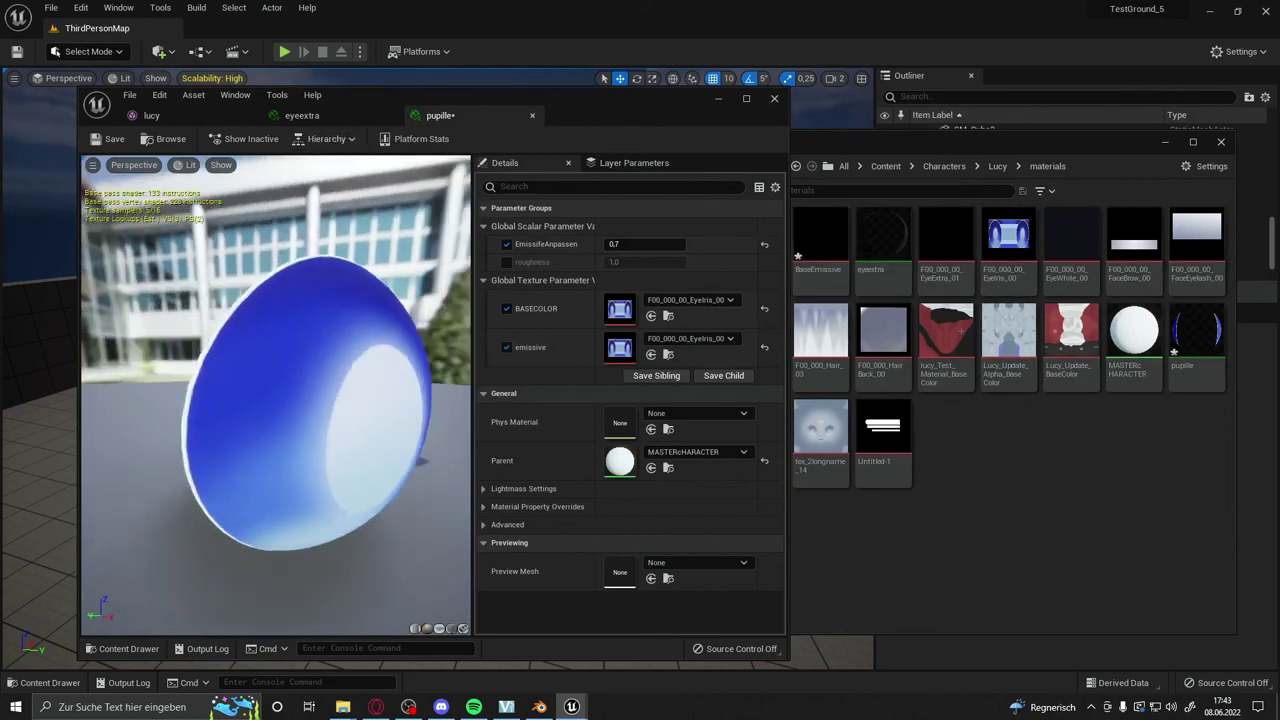
left_click_drag(247, 355, 262, 330)
left_click(914, 520)
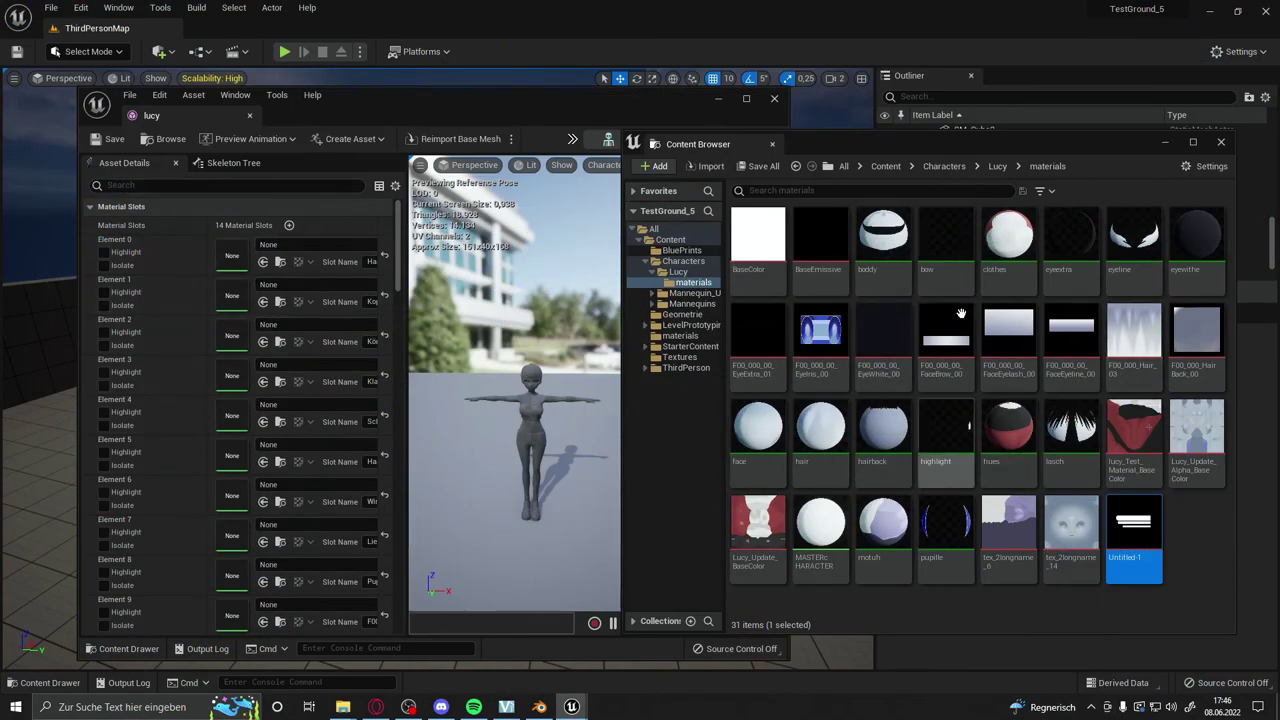
Highlight Lucy's Element 0 and assign it the hair material, then highlight Element 1.
left_click(104, 252)
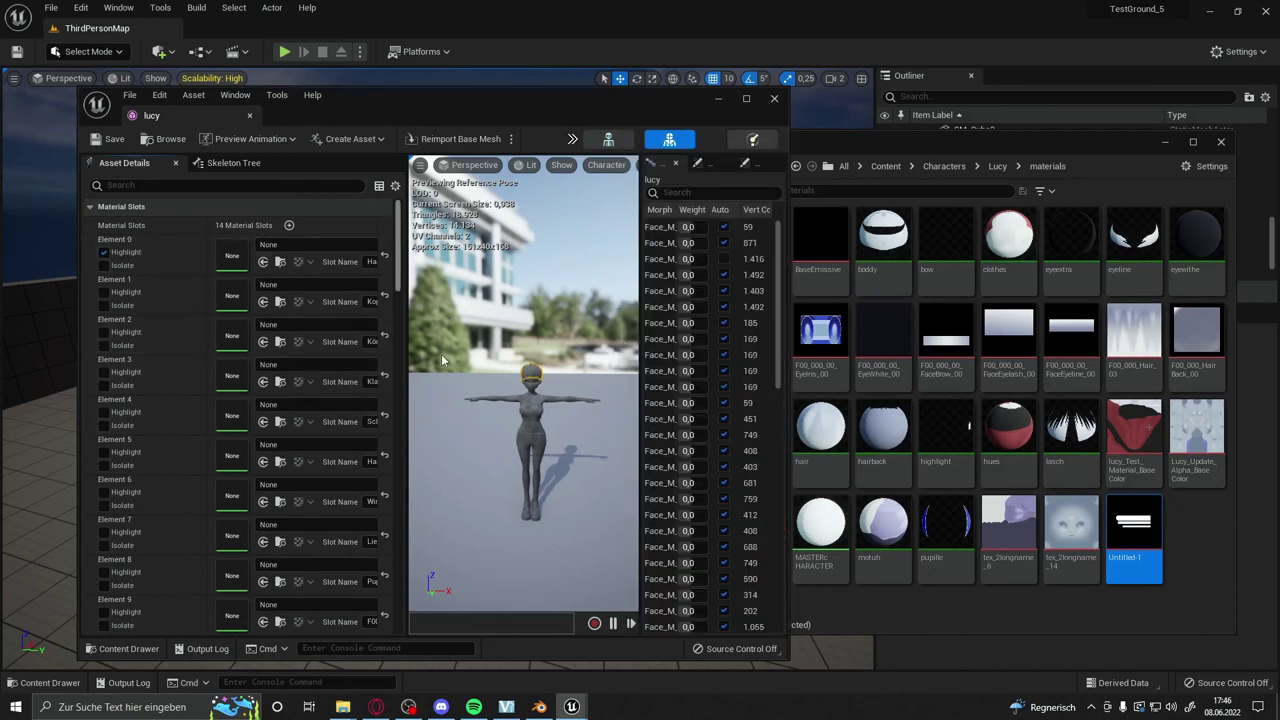
scroll(495, 363, "up", 2)
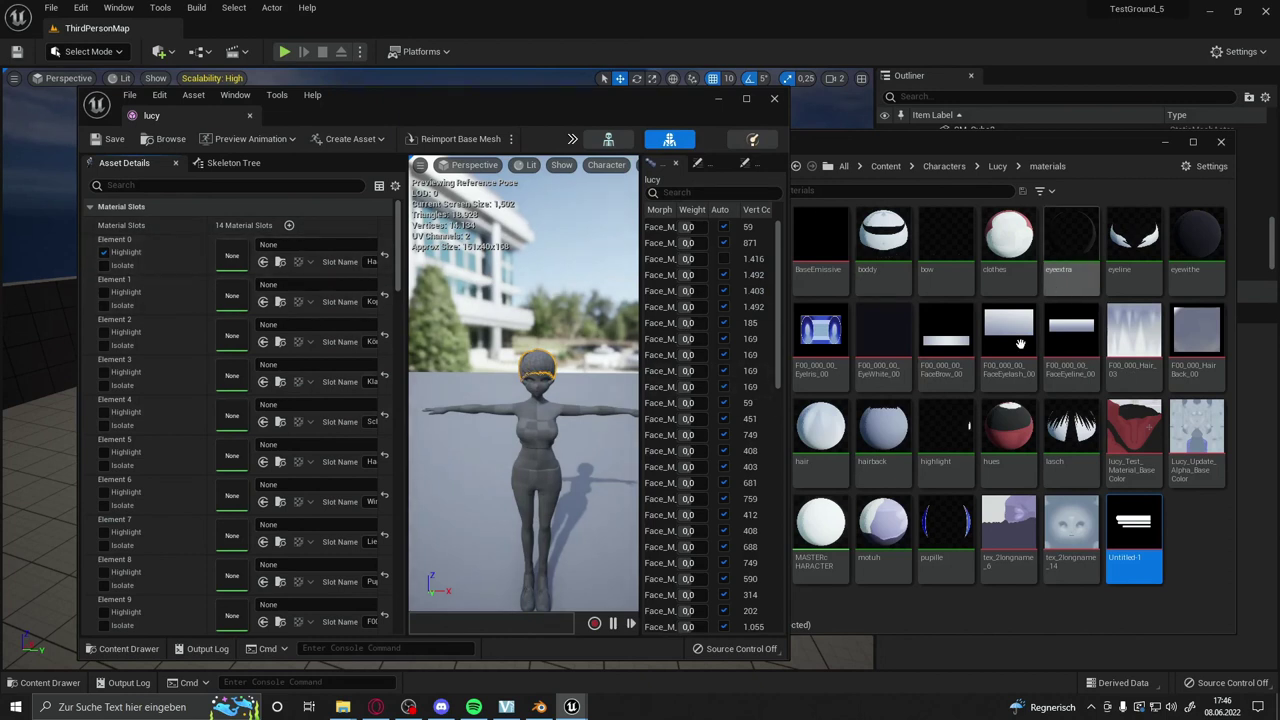
mouse_move(820, 428)
left_mouse_down()
mouse_move(249, 287)
mouse_move(231, 252)
left_mouse_up()
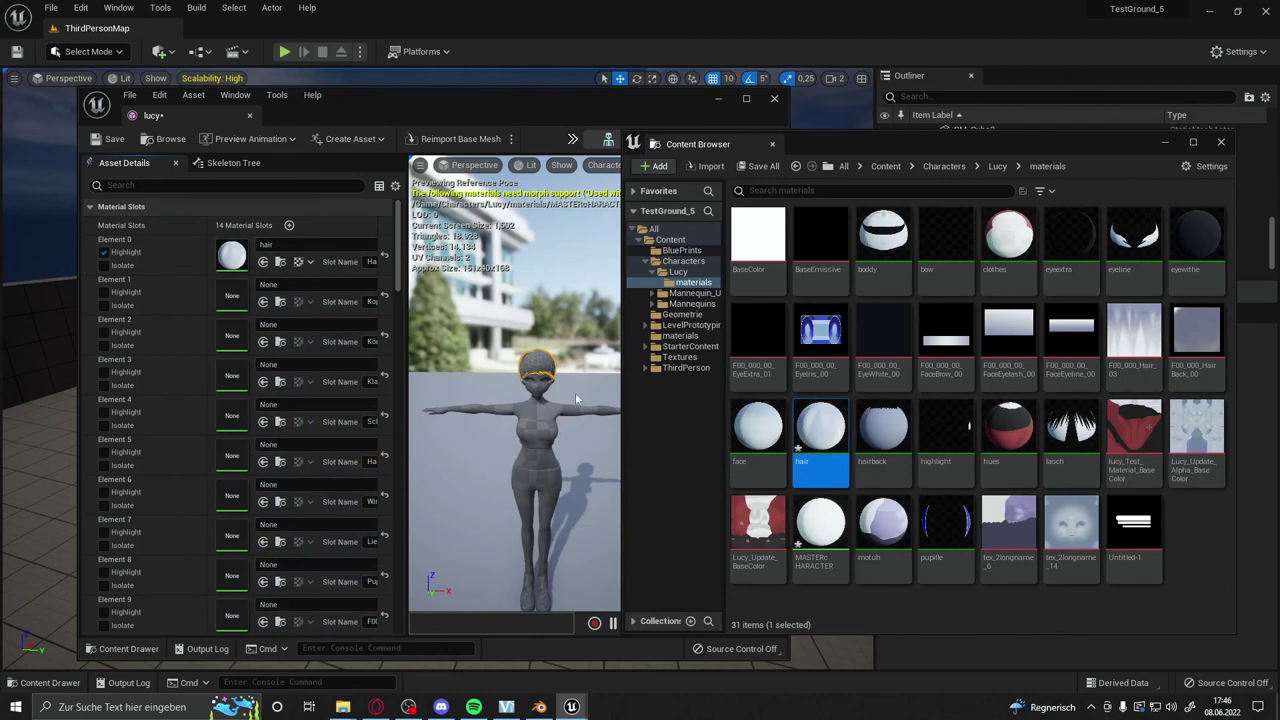
left_click(104, 292)
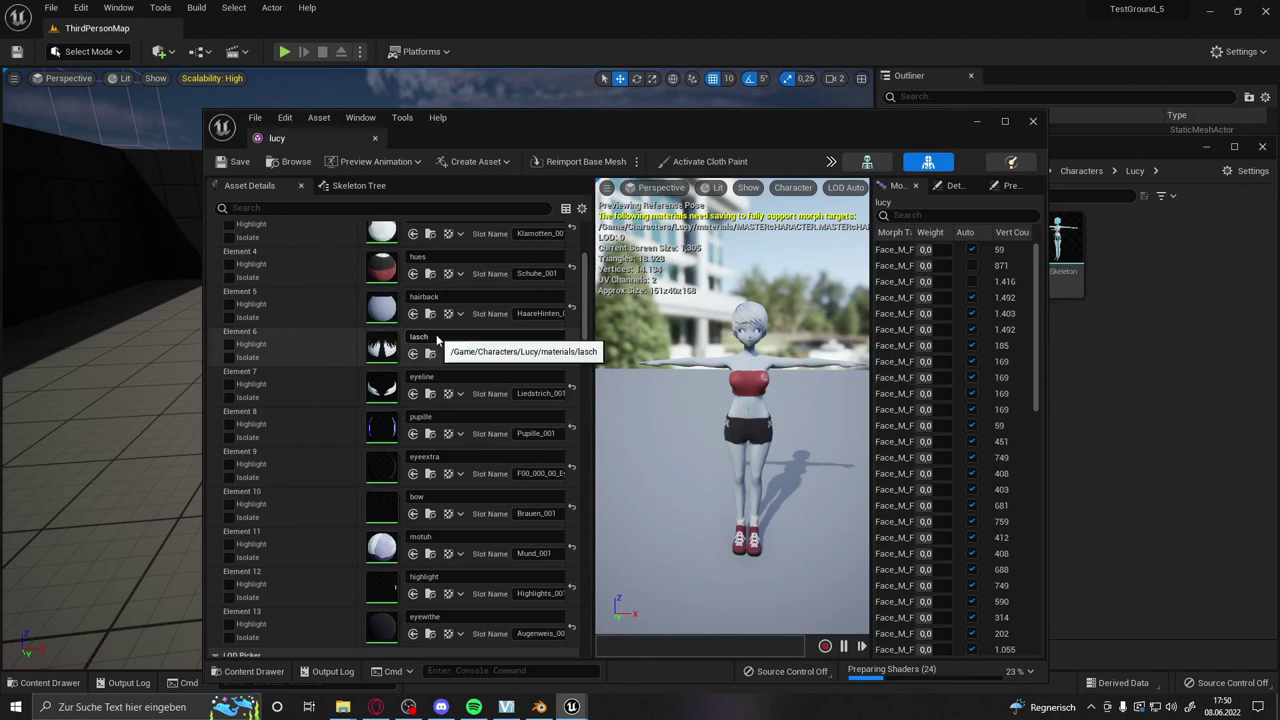
left_click_drag(927, 334, 880, 329)
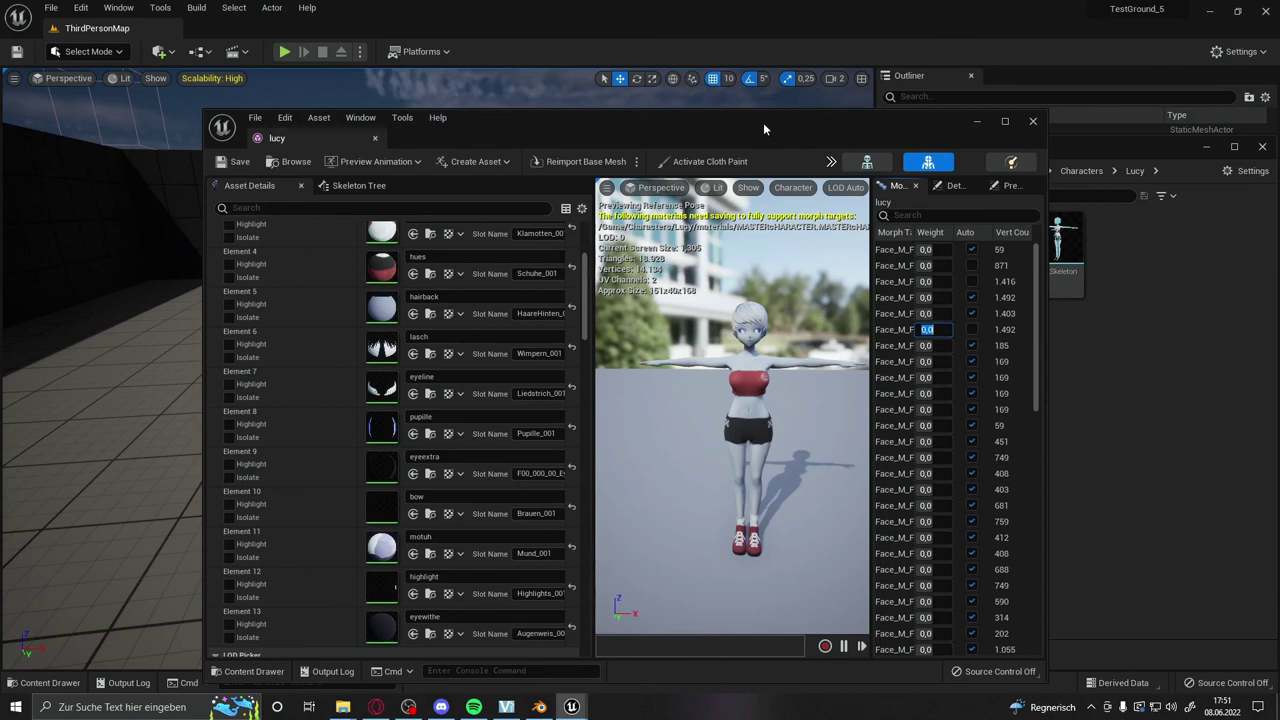
left_click_drag(763, 122, 833, 528)
Place the lucy skeletal mesh in the level beside the lamp post and view it close up.
left_click_drag(937, 250, 476, 438)
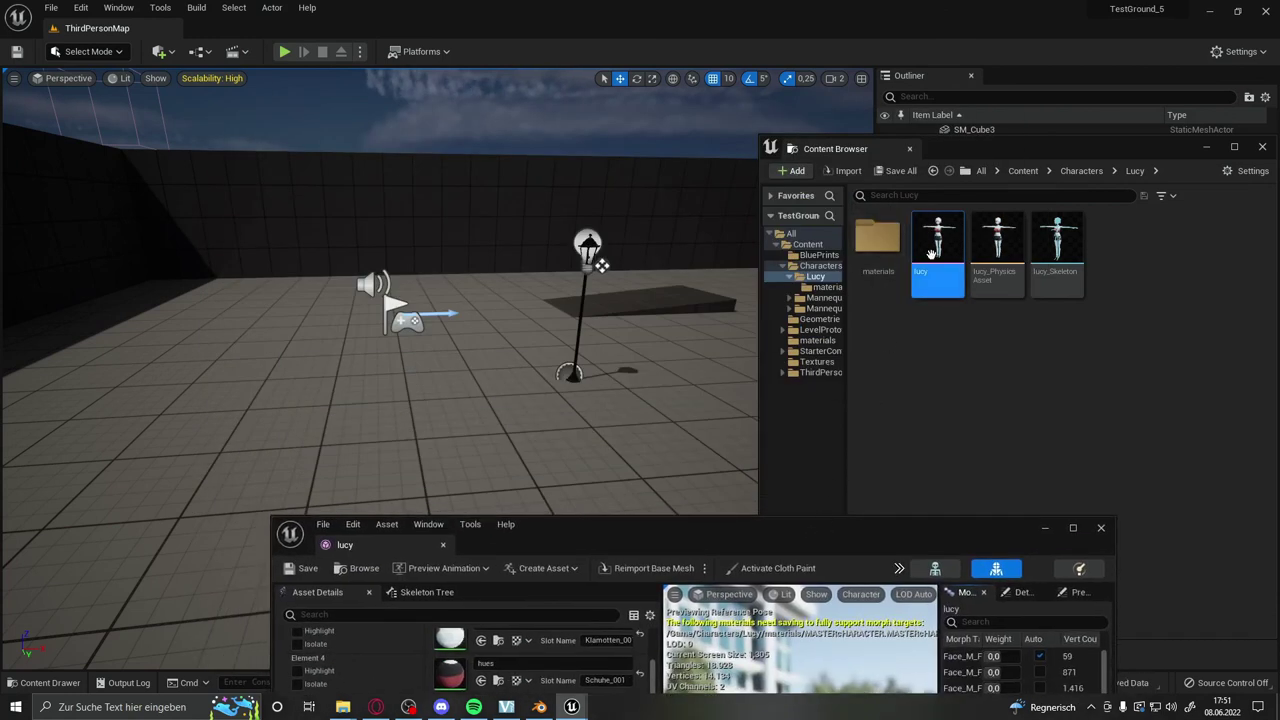
mouse_move(576, 447)
right_mouse_down()
mouse_move(540, 430)
mouse_move(600, 450)
mouse_move(610, 410)
right_mouse_up()
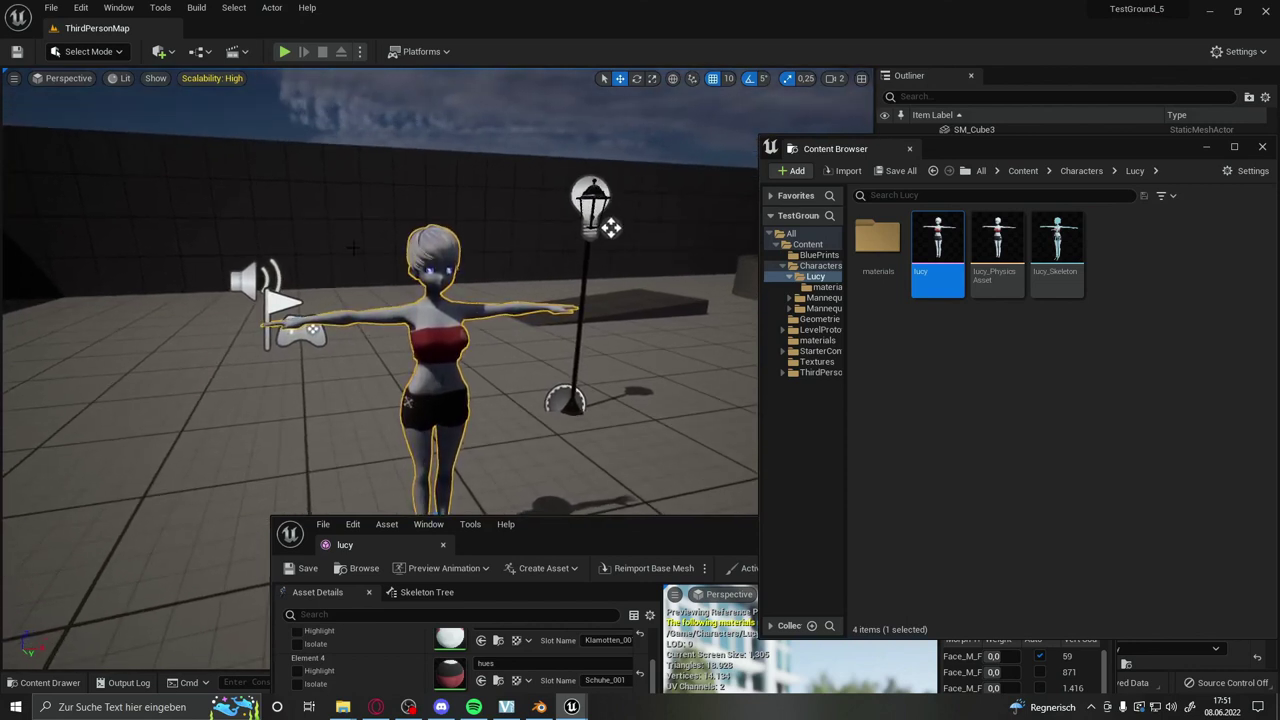
right_click_drag(359, 289, 397, 336)
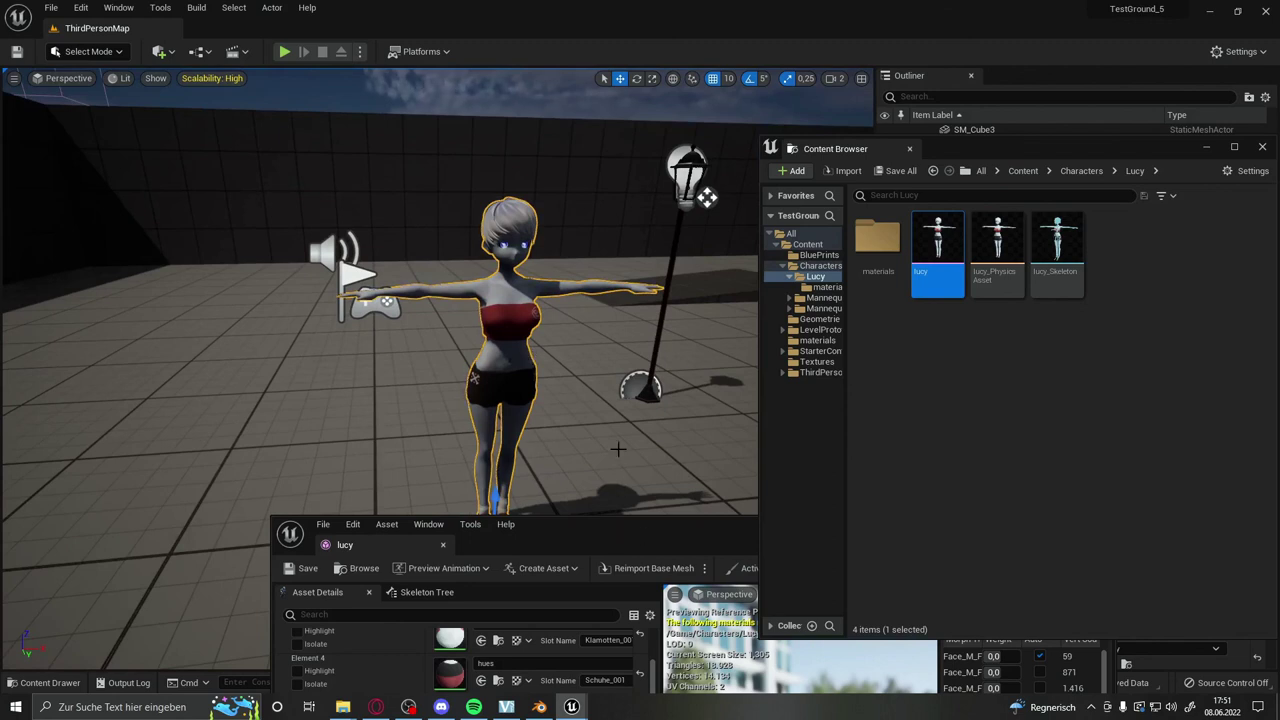
scroll(615, 432, "up", 3)
left_click_drag(582, 540, 510, 128)
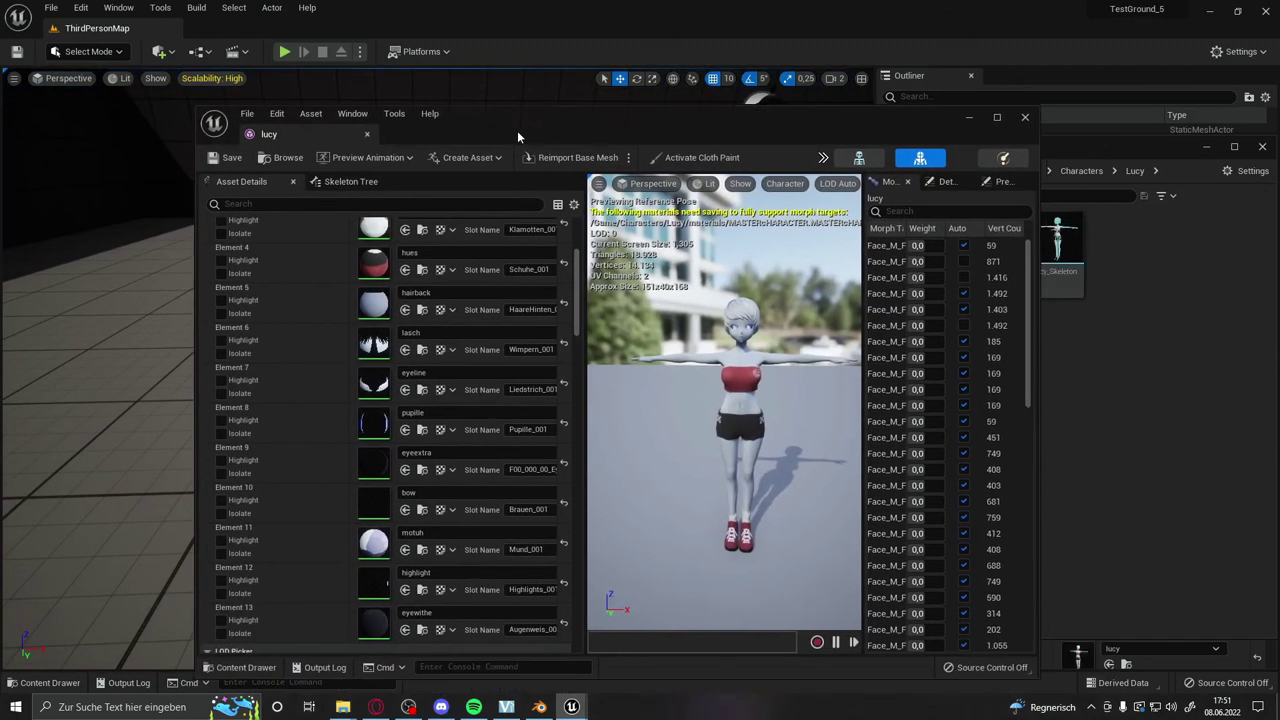